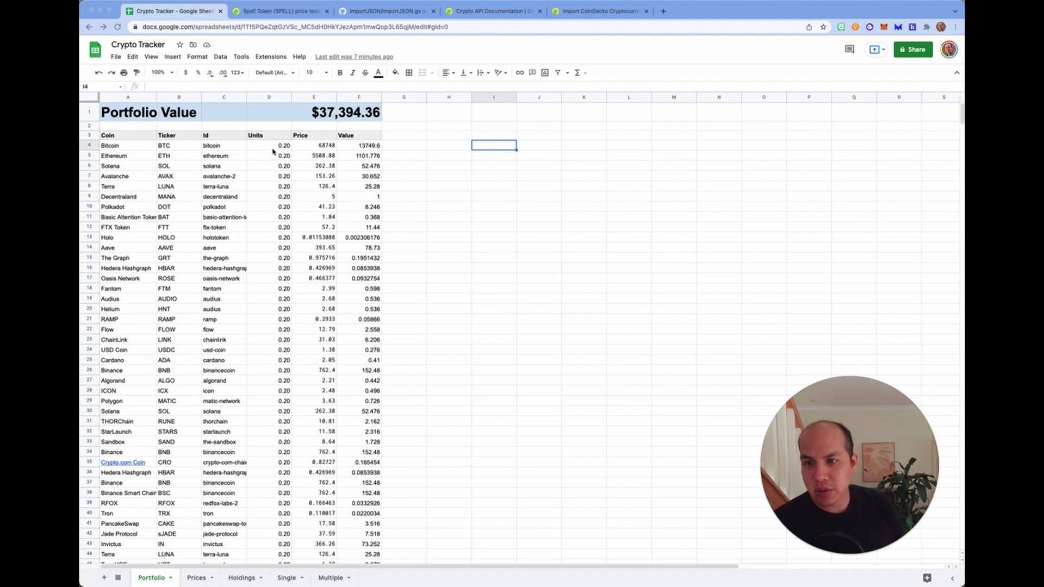
- Scroll the Portfolio coin list down and back up to review the Value column and $37,414.91 total
scroll(270, 372, "down", 6)
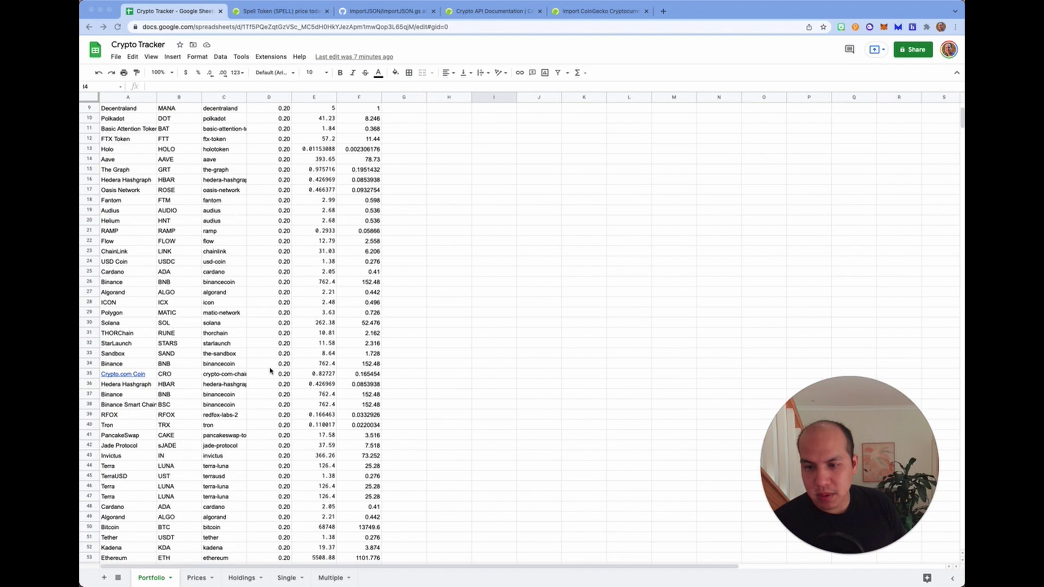
scroll(271, 369, "up", 6)
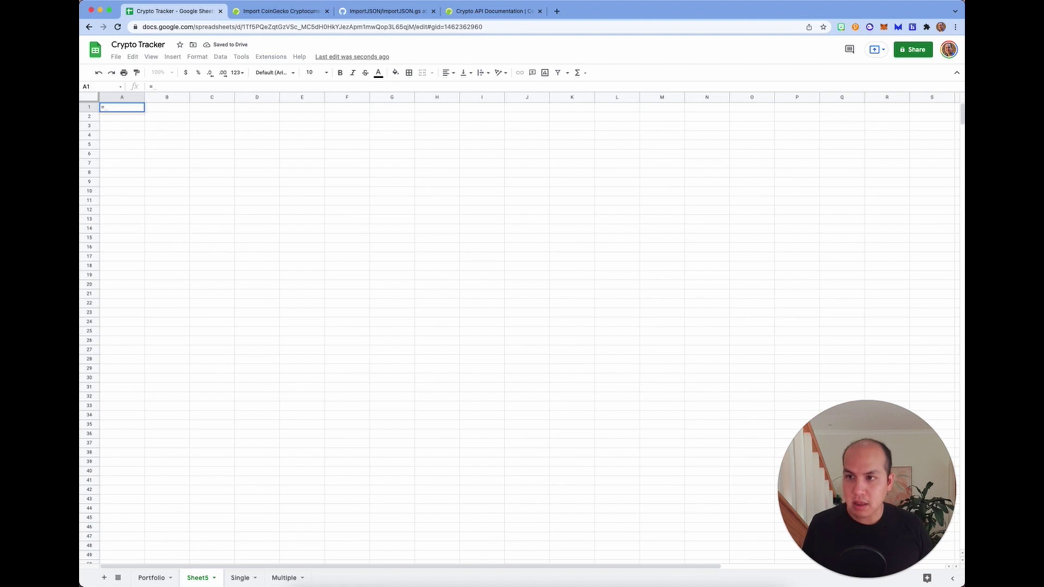
- Type =Impor in Sheet5 cell A1 to bring up the import function suggestions
type("Impor")
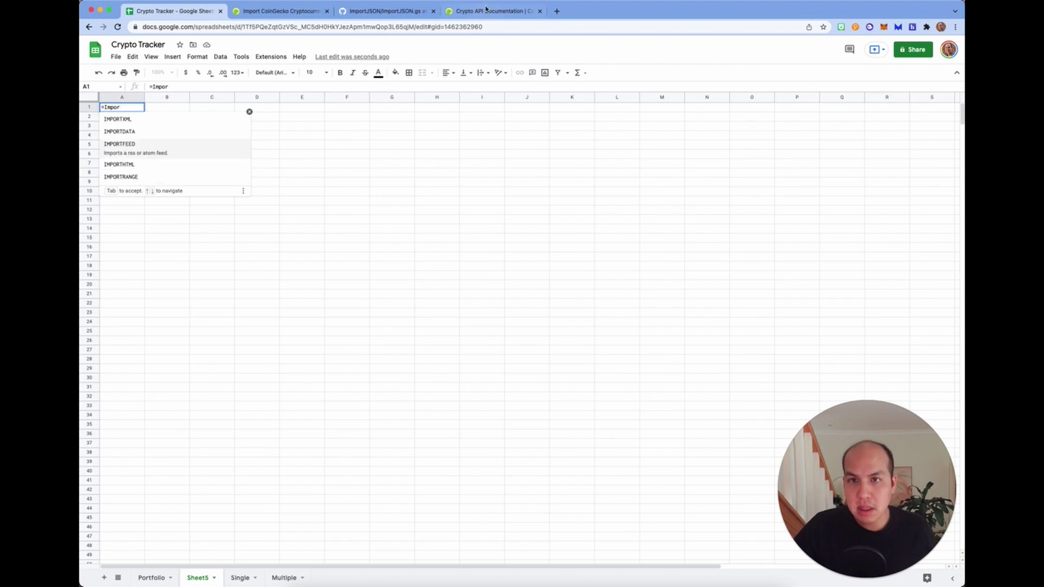
- Select the bitcoin /api/v3/coins/bitcoin request URL and review its response body and content types
left_click(462, 11)
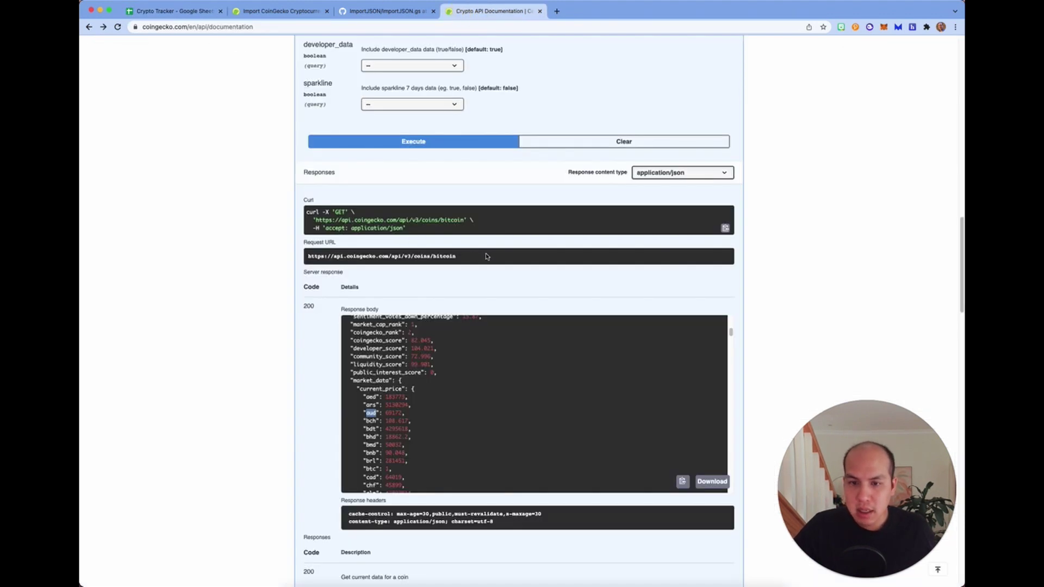
left_click_drag(459, 255, 294, 260)
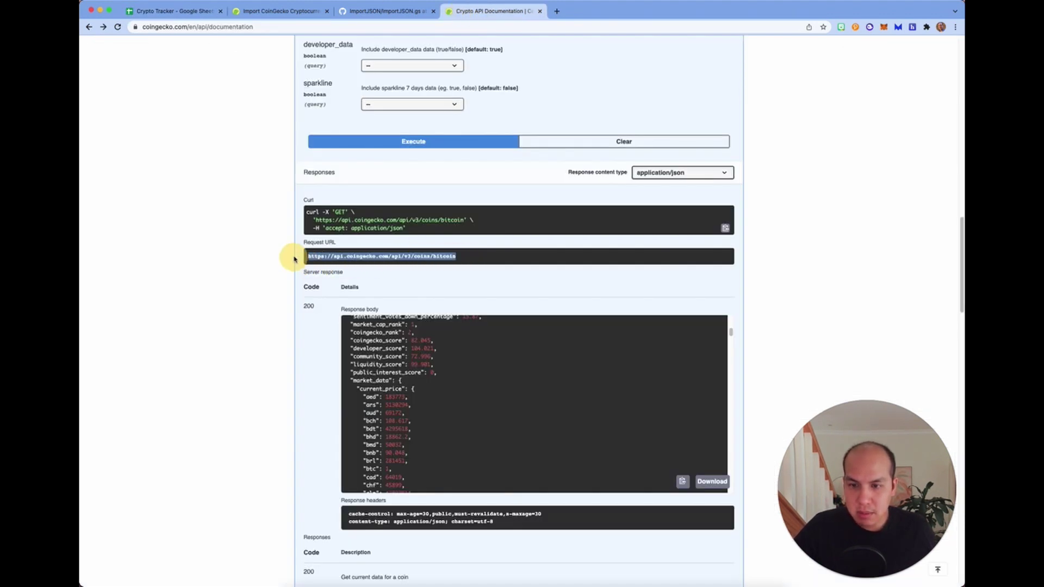
scroll(450, 380, "down", 6)
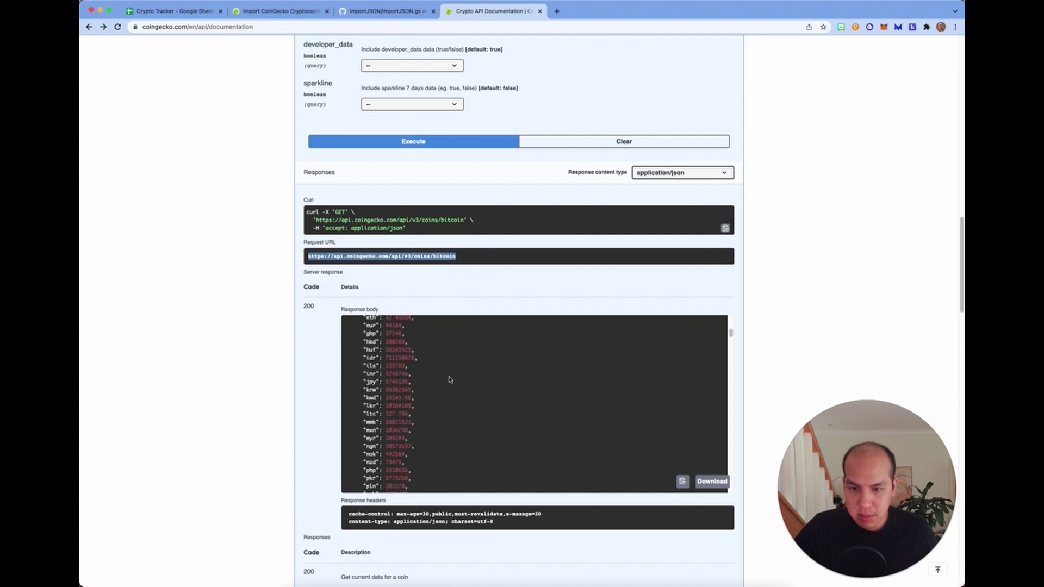
scroll(450, 380, "up", 10)
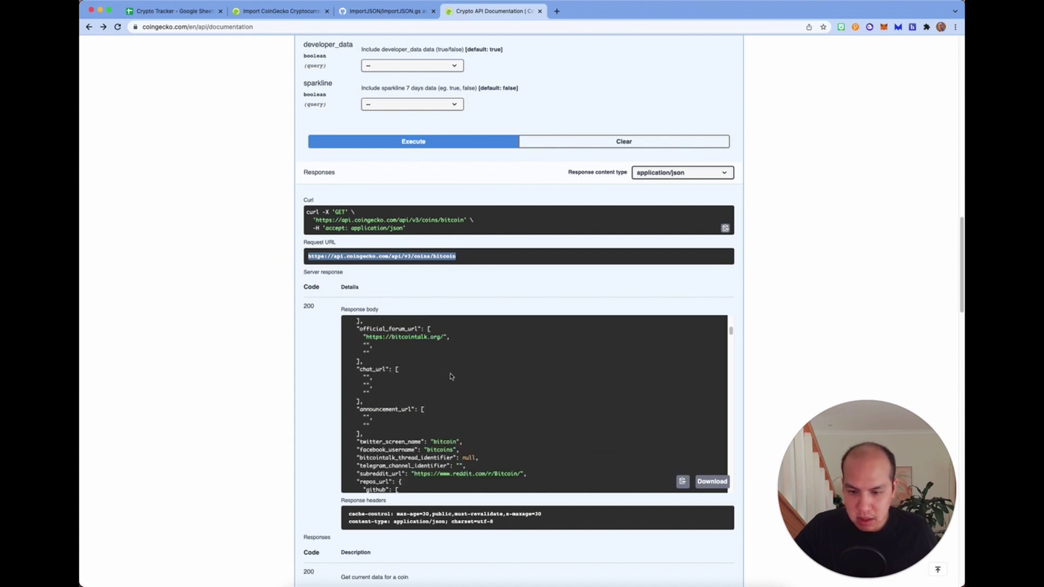
scroll(450, 376, "down", 2)
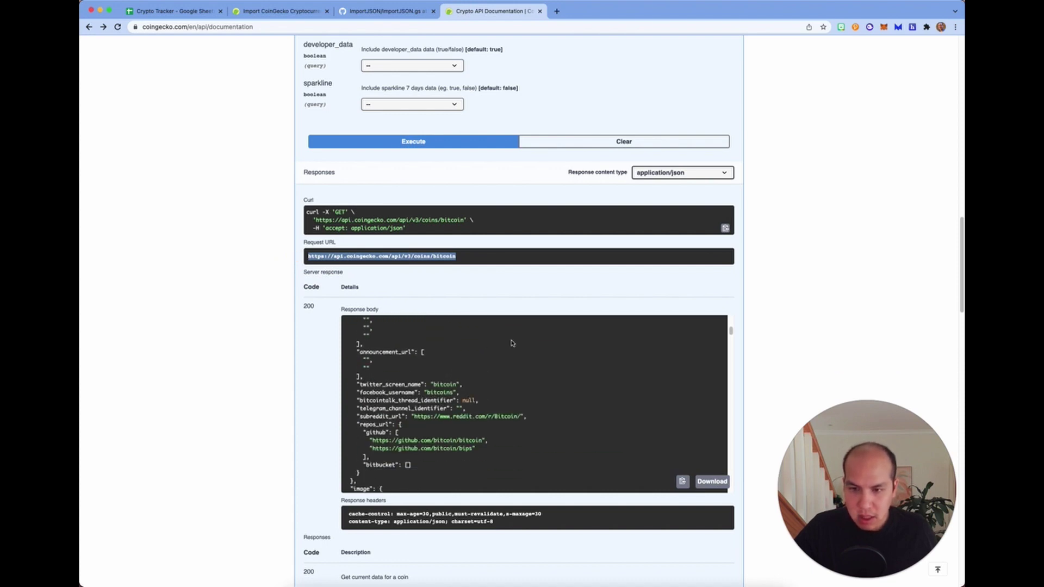
left_click(682, 173)
left_click(764, 168)
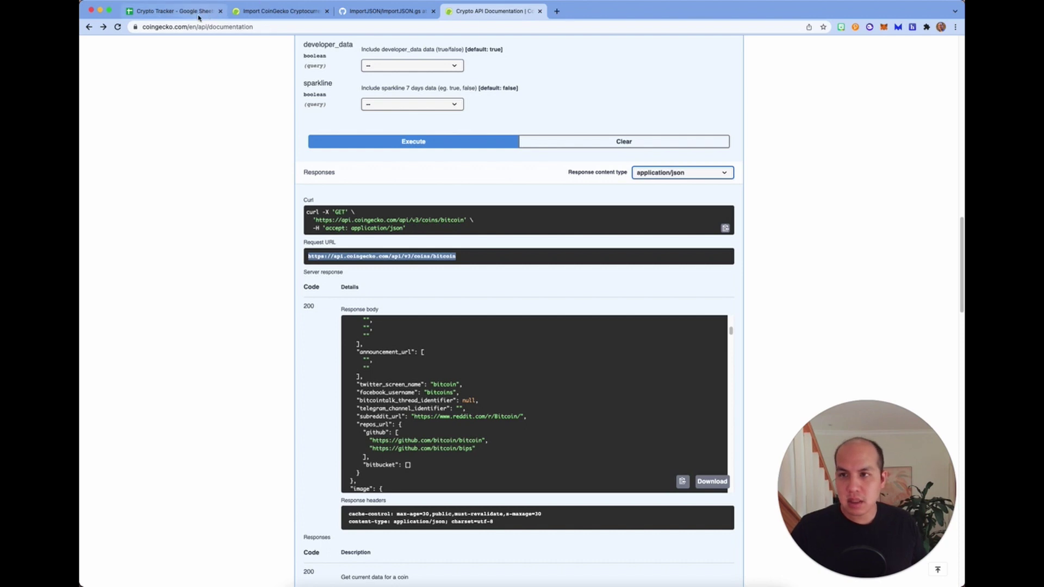
- Try an IMPORTXML formula in Sheet5's cell A1, then clear the cell again
left_click(174, 10)
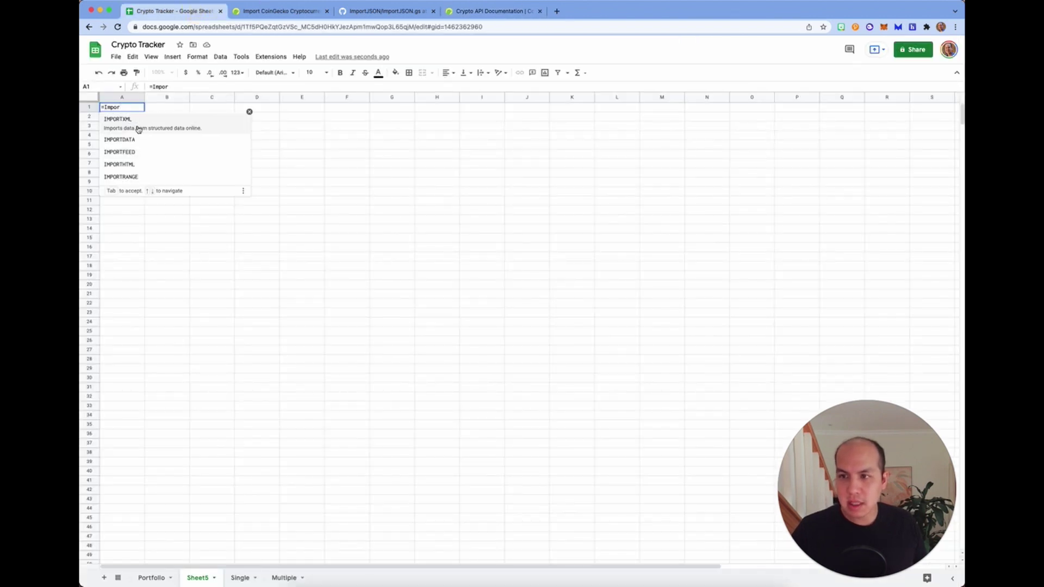
left_click(139, 129)
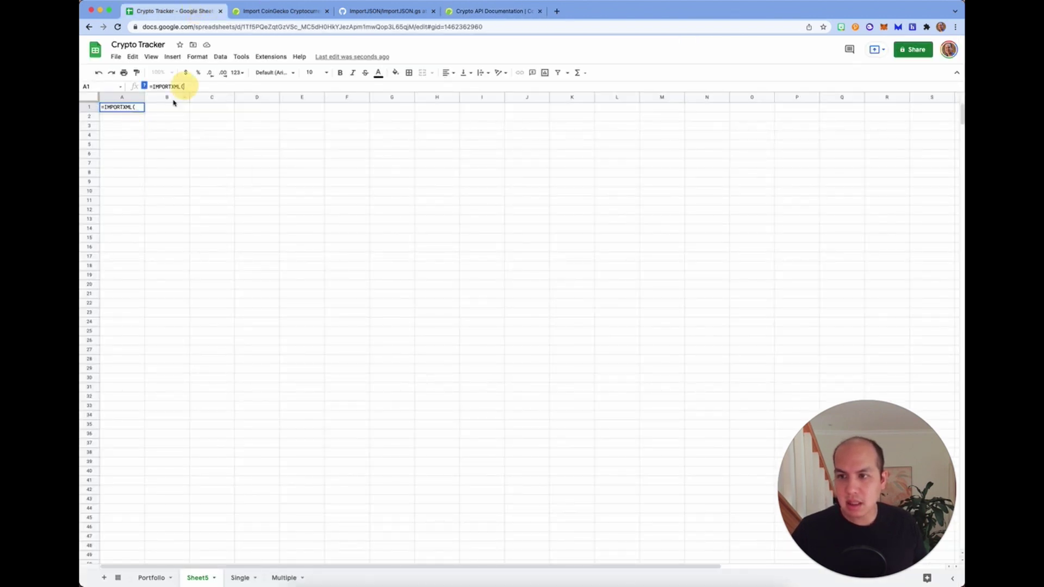
key("BackSpace")
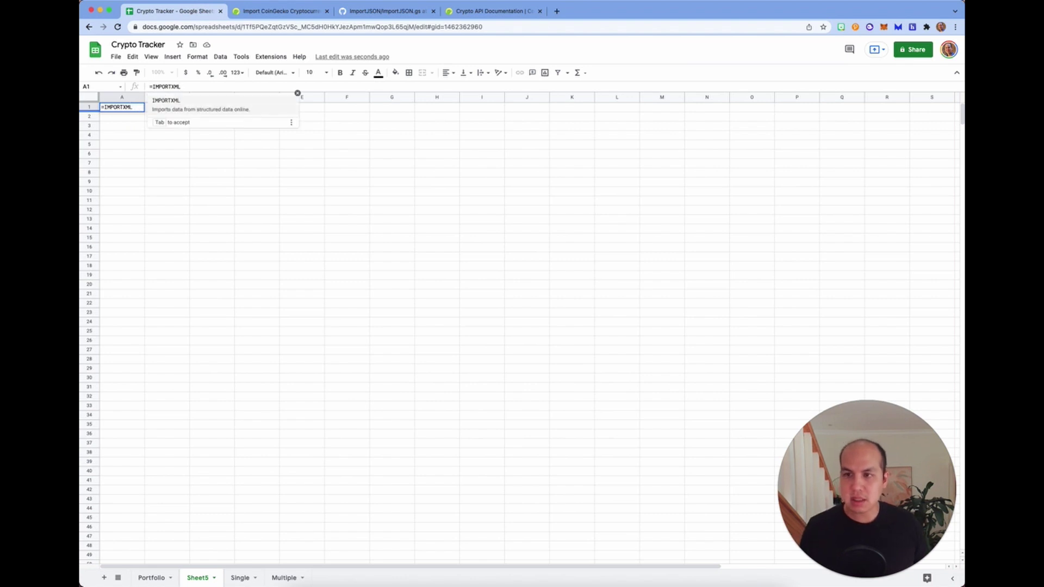
type("(")
key("BackSpace")
key("BackSpace")
key("BackSpace")
key("BackSpace")
key("BackSpace")
key("BackSpace")
key("BackSpace")
key("BackSpace")
key("BackSpace")
key("BackSpace")
key("BackSpace")
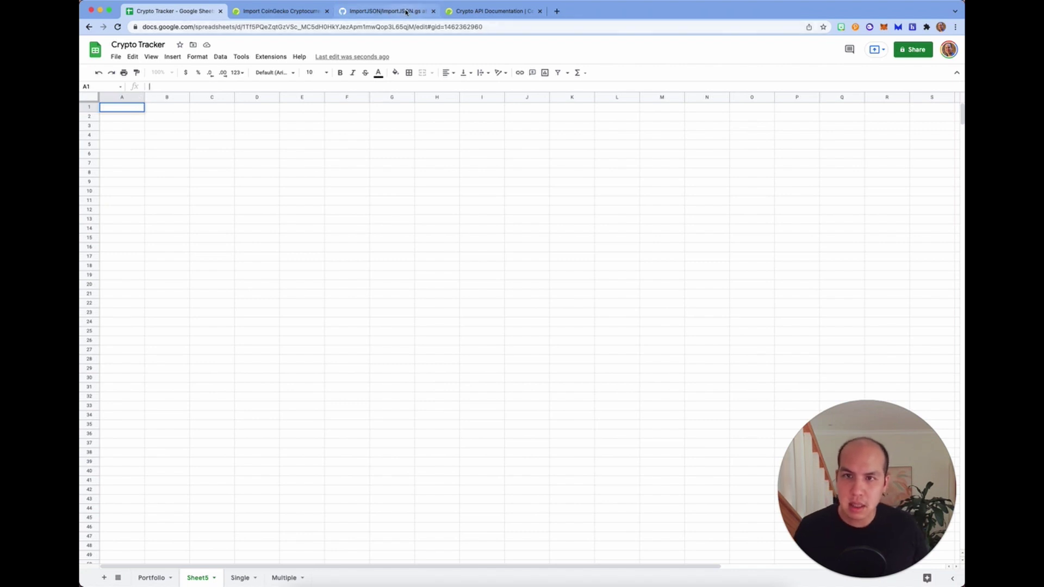
- Bring up the CoinGecko Sheets guide at its 'Script 1: ImportJSON' section in Step 1
left_click(290, 13)
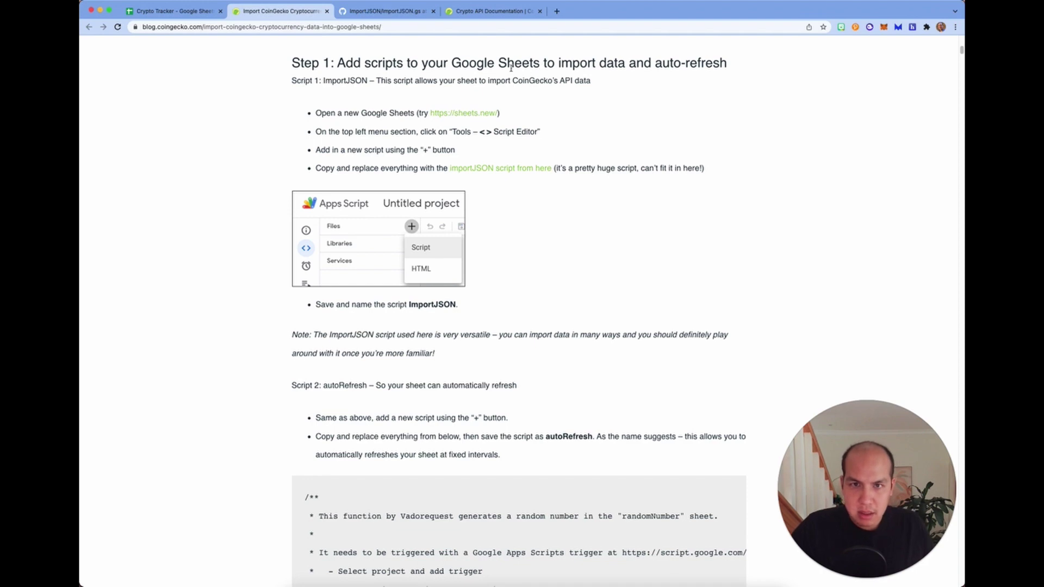
scroll(538, 174, "up", 12)
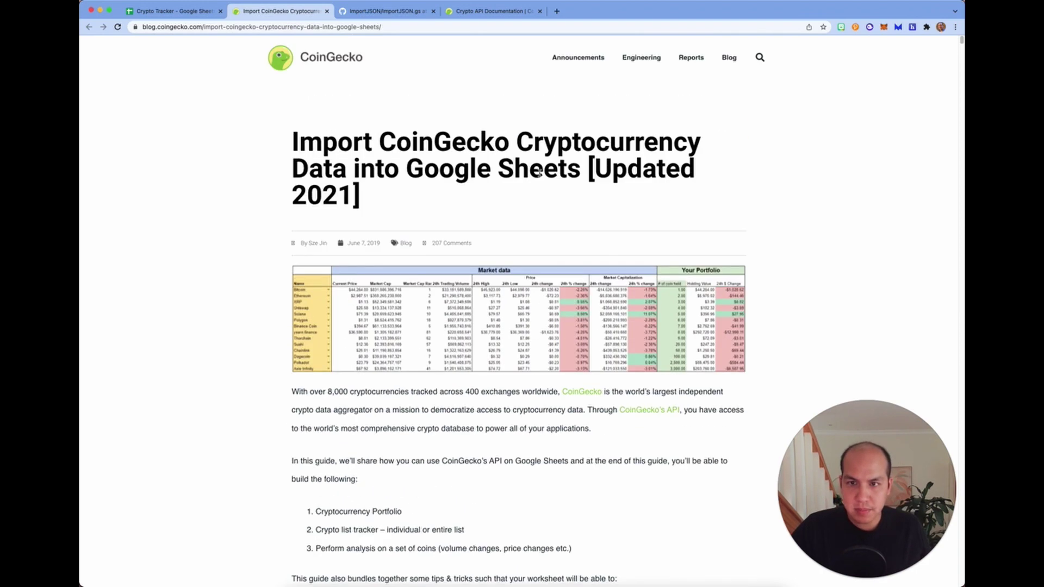
scroll(436, 187, "down", 5)
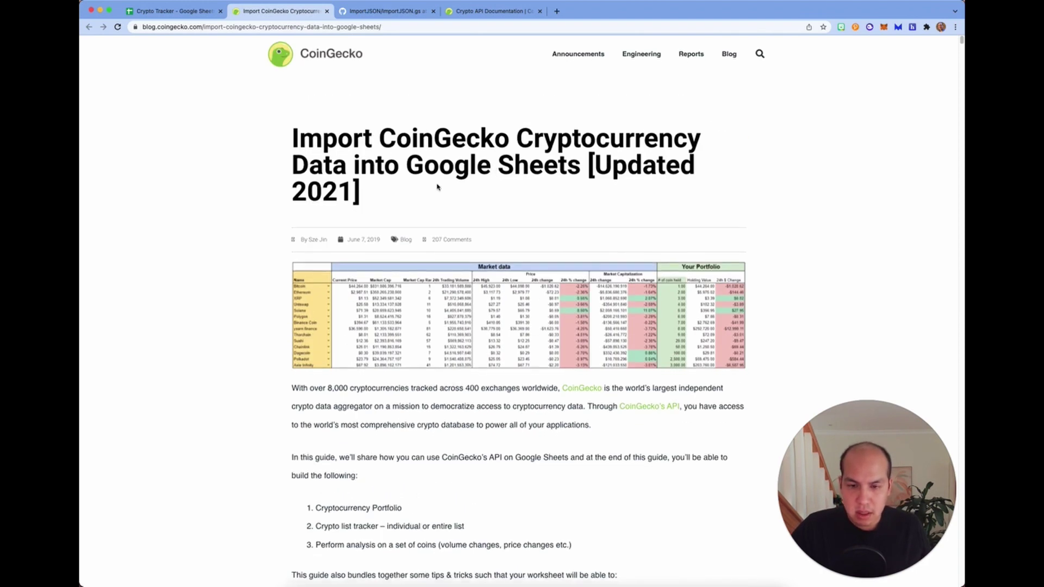
scroll(438, 187, "down", 8)
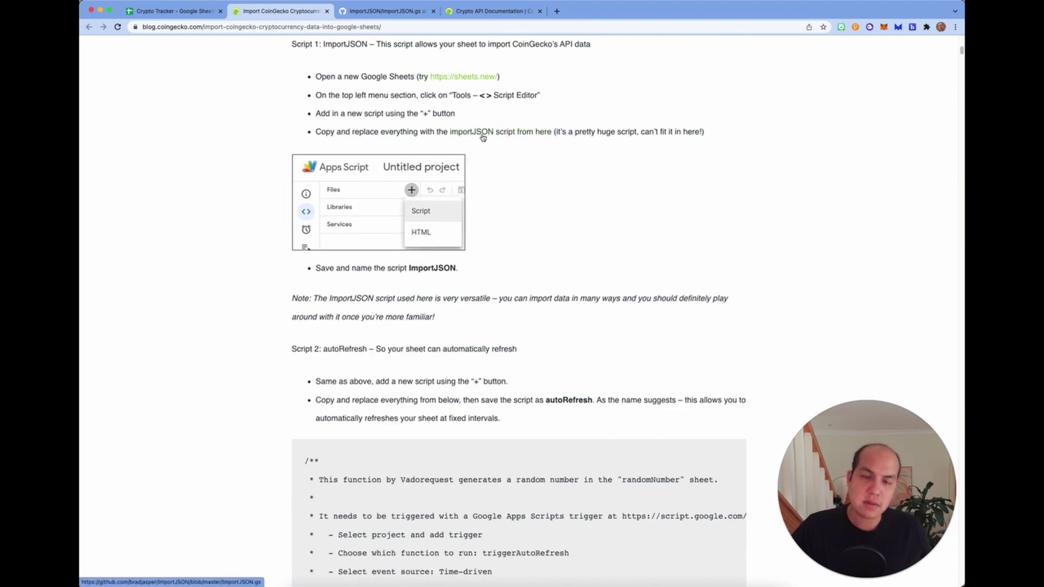
- Copy the raw ImportJSON.gs script contents from GitHub and return to the Crypto Tracker spreadsheet
left_click(407, 12)
scroll(402, 206, "up", 10)
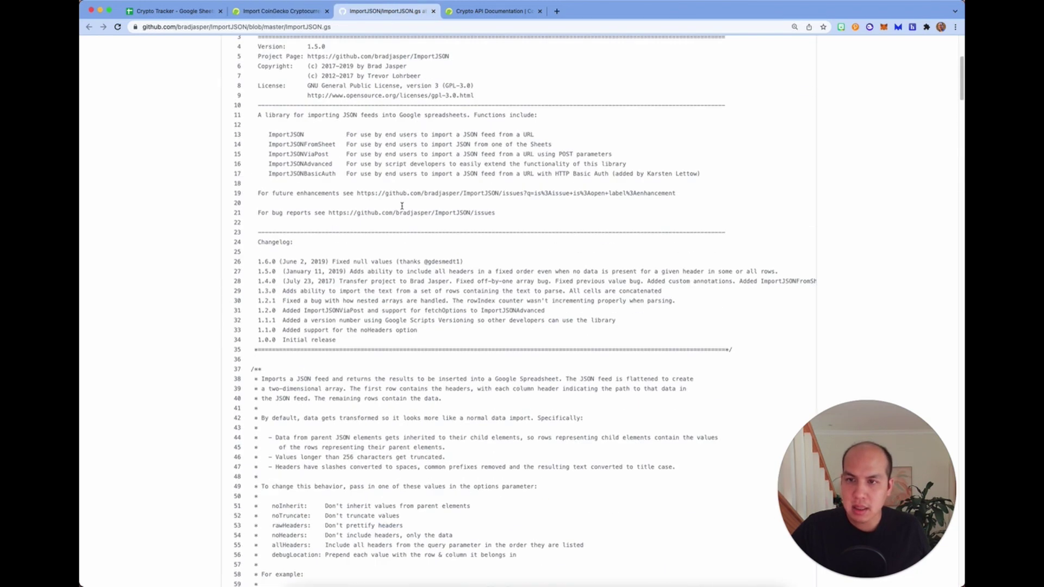
scroll(402, 206, "up", 5)
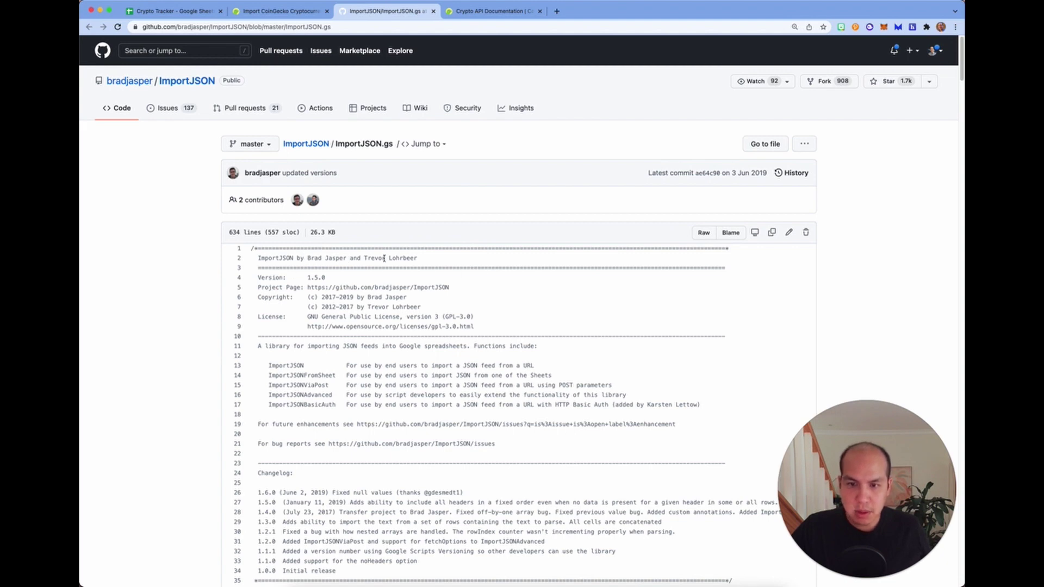
left_click(771, 233)
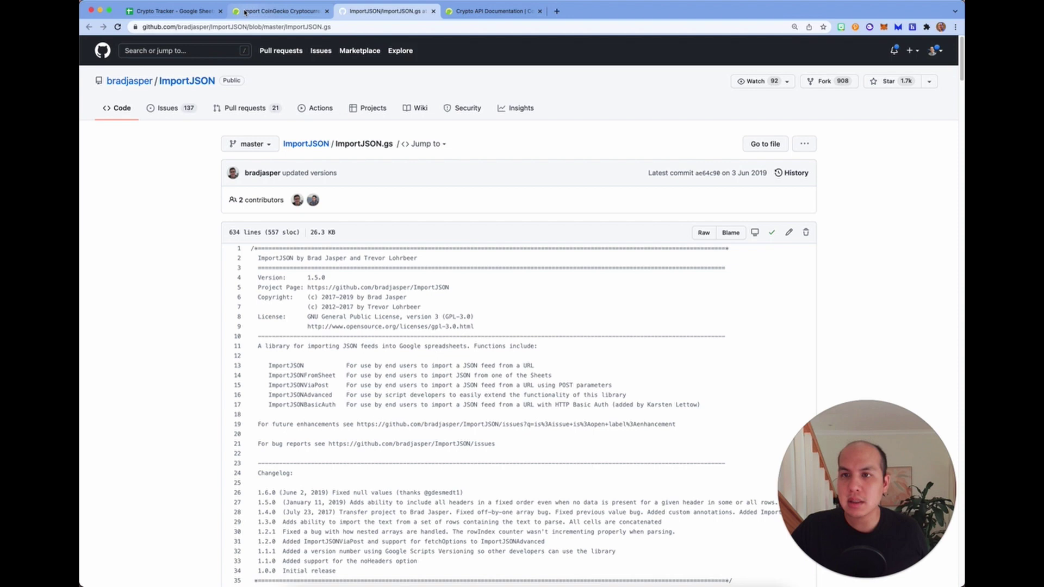
left_click(192, 12)
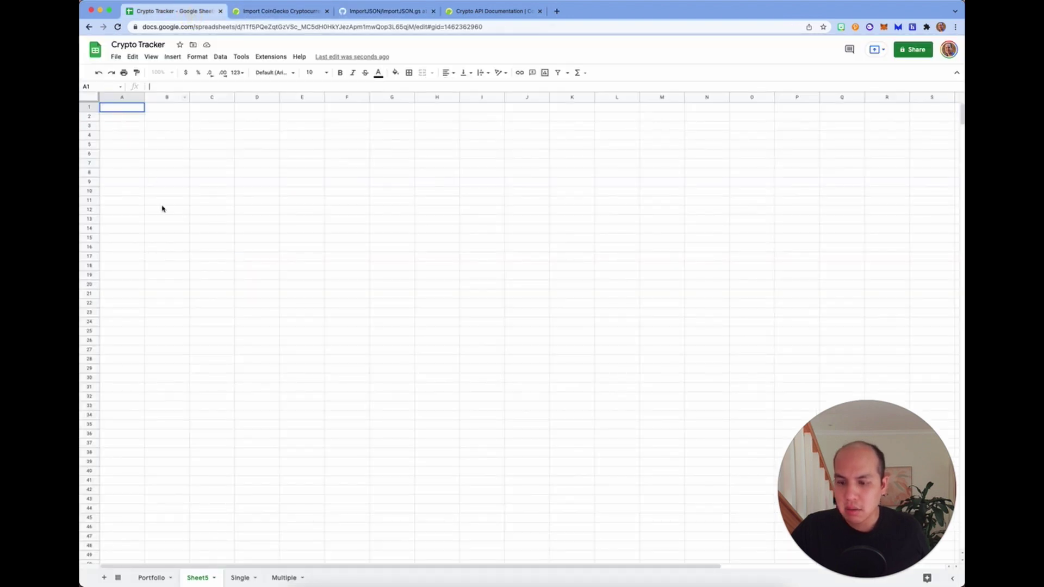
- Dismiss the moved-tools notice and launch Extensions > Apps Script for the Crypto Tracker sheet
left_click(241, 56)
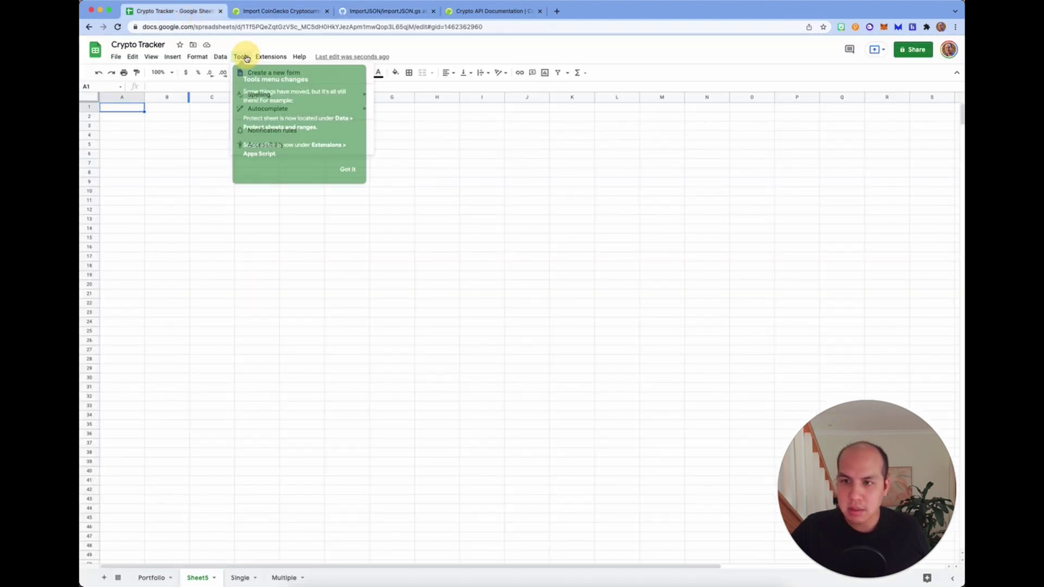
left_click(346, 170)
left_click(270, 57)
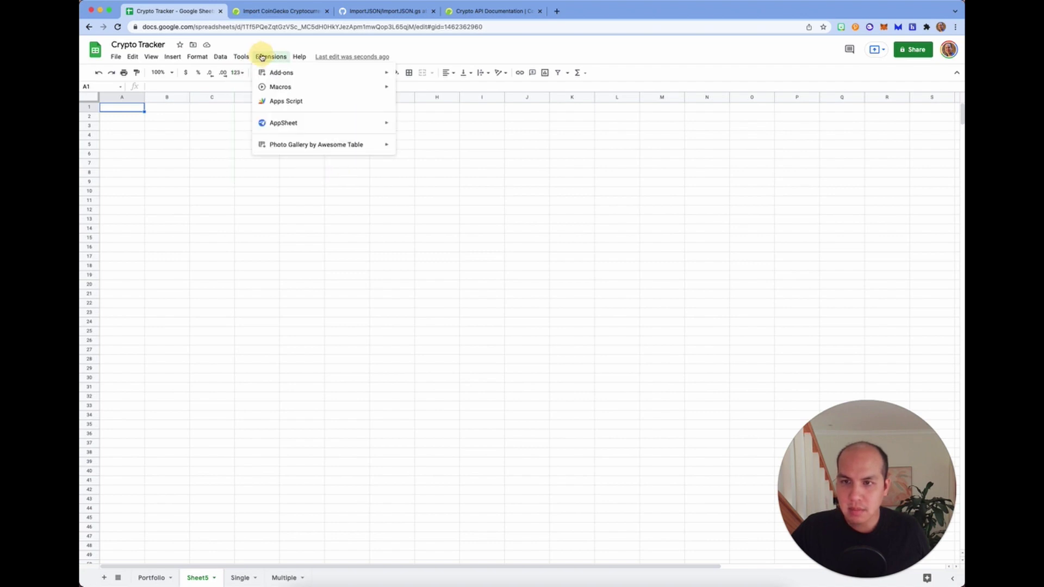
left_click(290, 103)
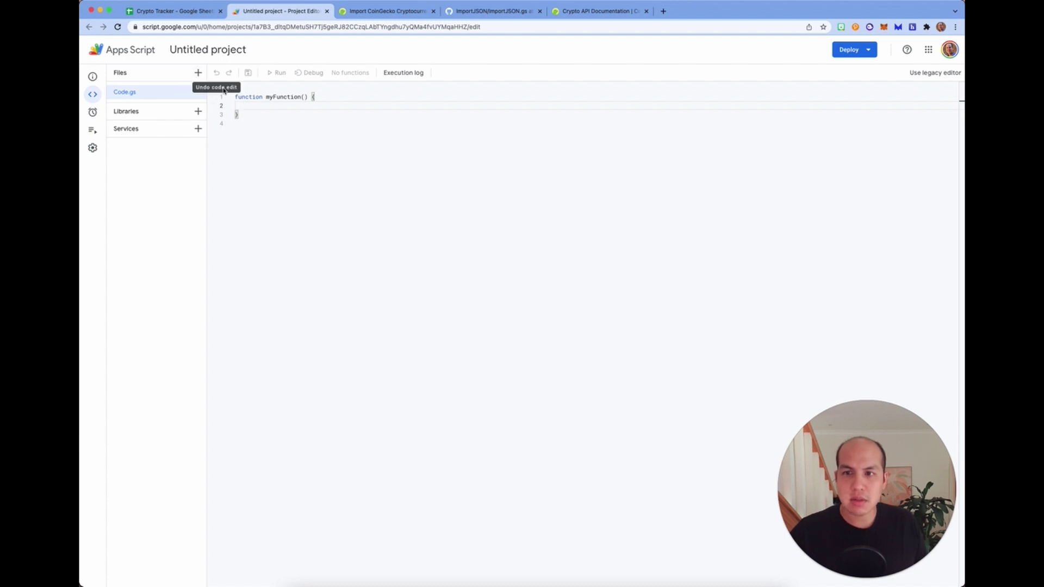
- Add a new script file named ImportJSON to the Apps Script project
left_click(198, 74)
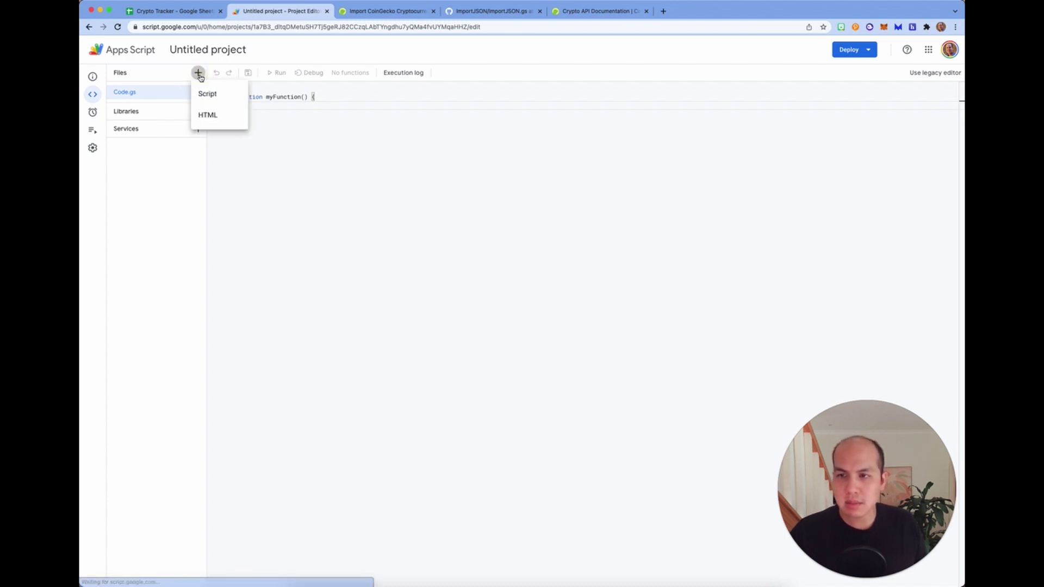
left_click(209, 95)
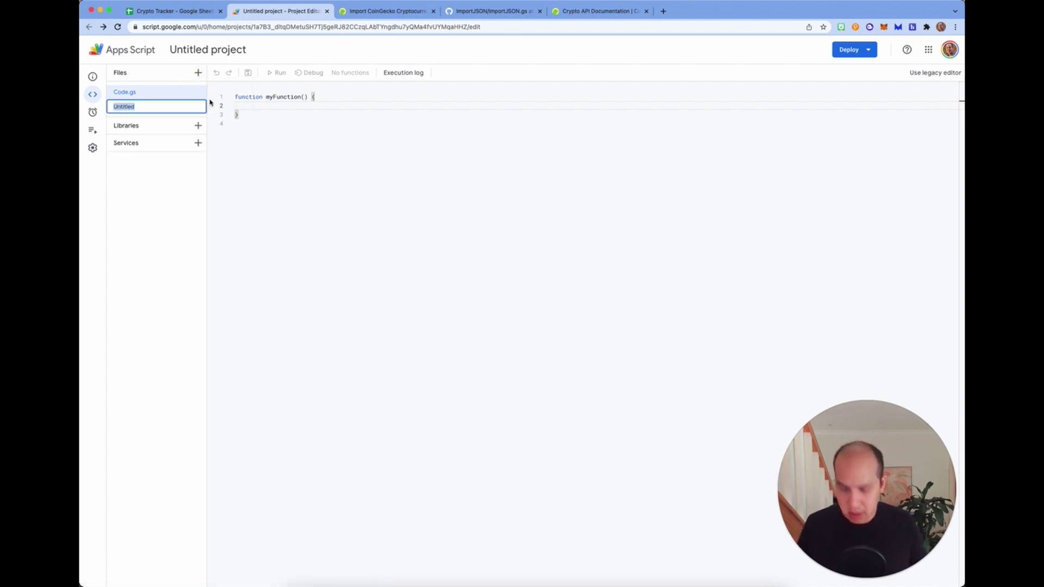
type("Import")
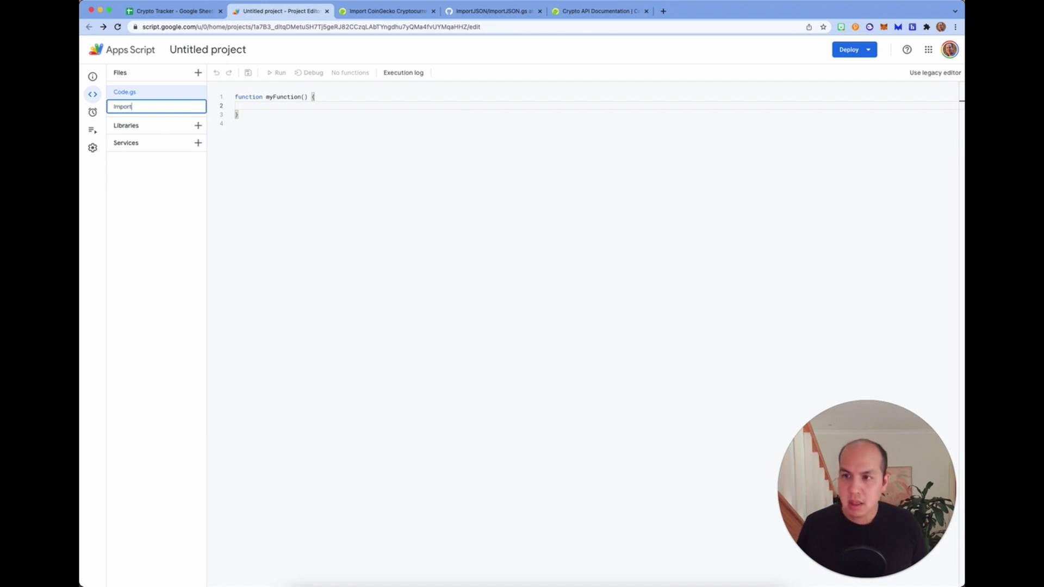
type("JSON")
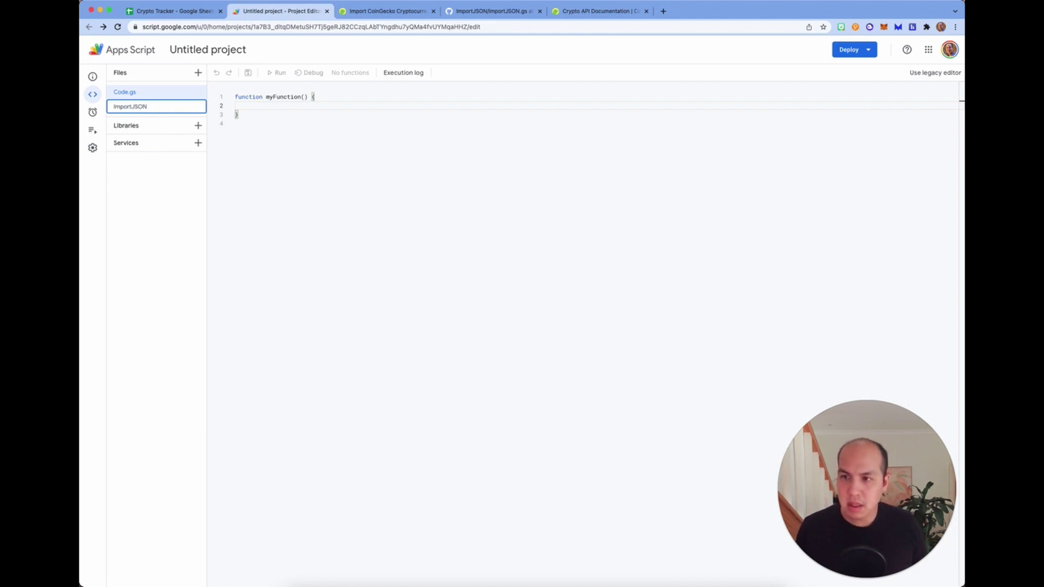
key("Return")
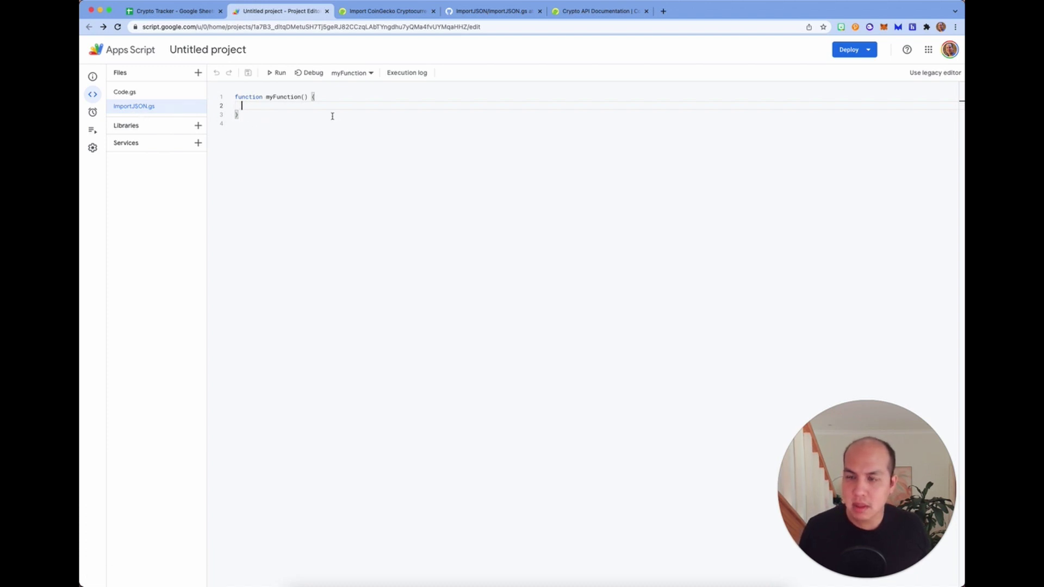
- Replace the placeholder code in ImportJSON.gs with the copied ImportJSON script and run it to save
left_click(277, 136)
left_click_drag(277, 137, 224, 89)
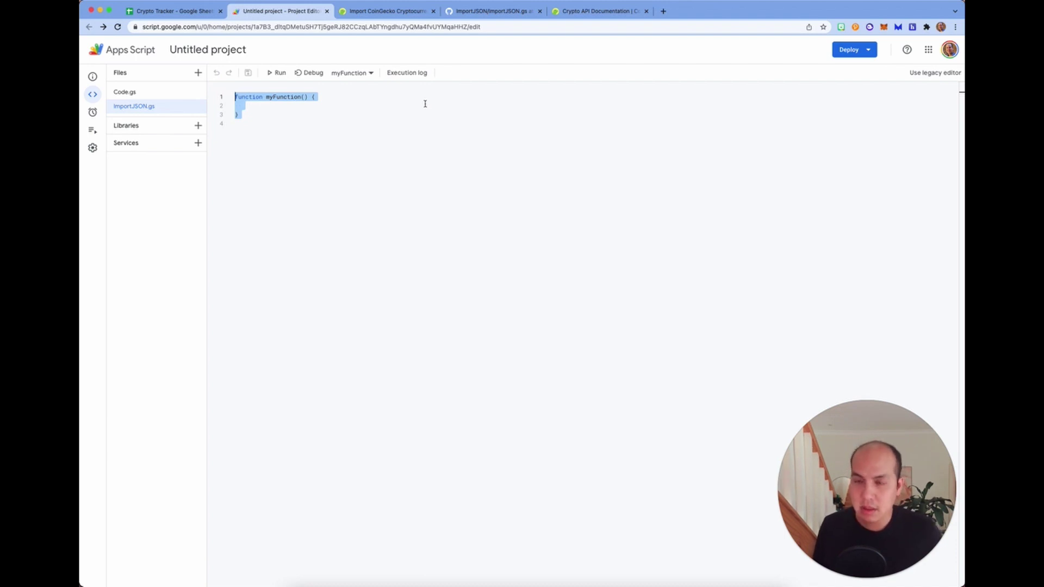
key("super+v")
left_click(422, 163)
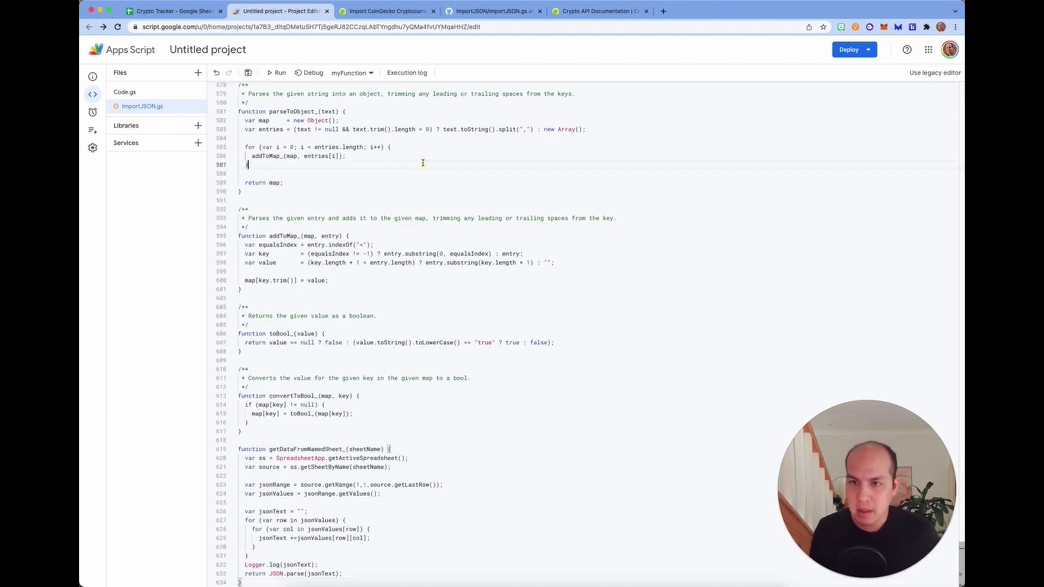
left_click(277, 73)
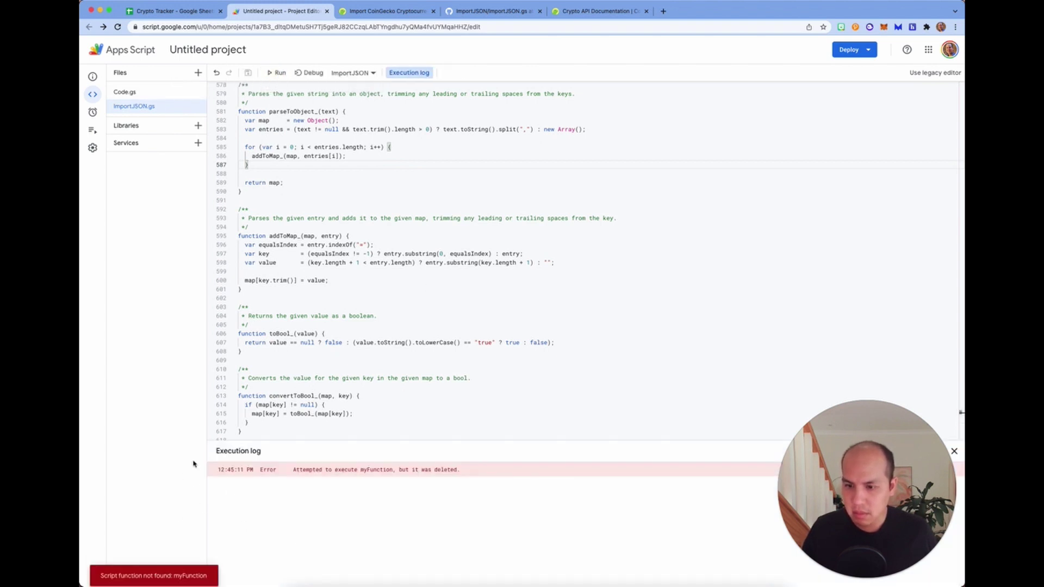
scroll(353, 320, "up", 15)
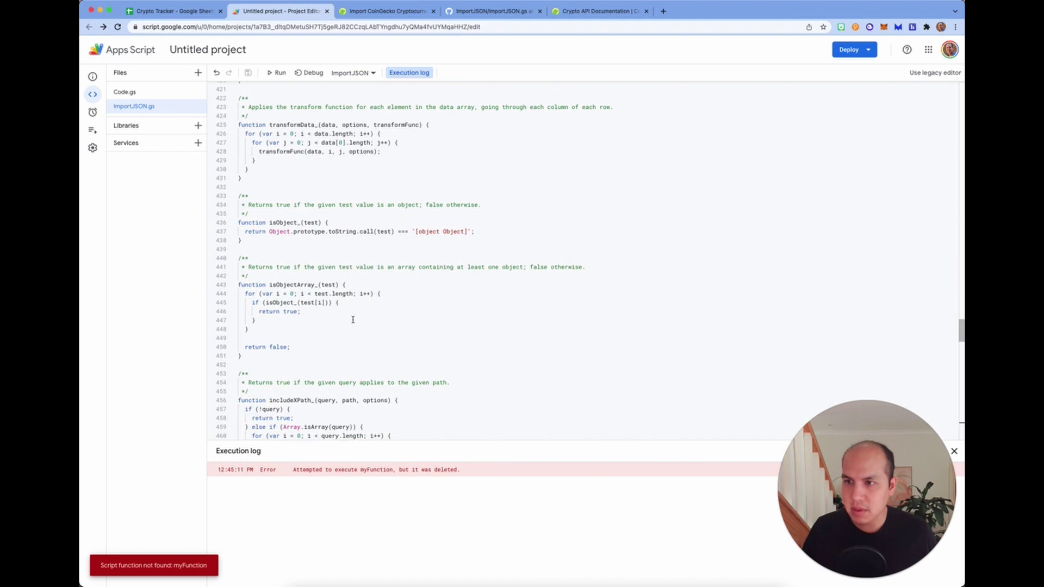
scroll(353, 319, "up", 10)
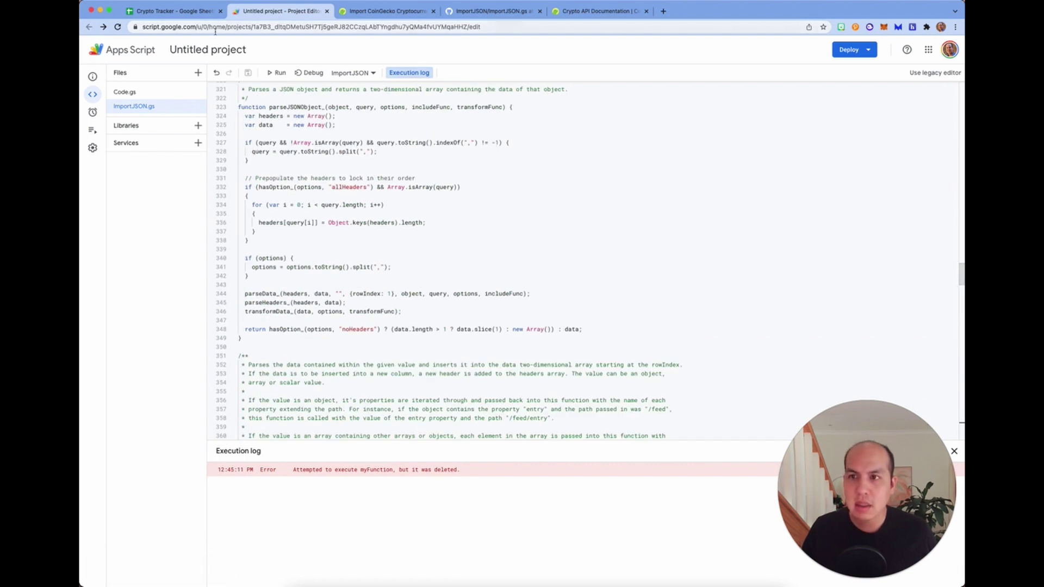
- Enter =ImportJSON( in Sheet5 cell A1 by accepting the ImportJSON autocomplete suggestion
left_click(194, 11)
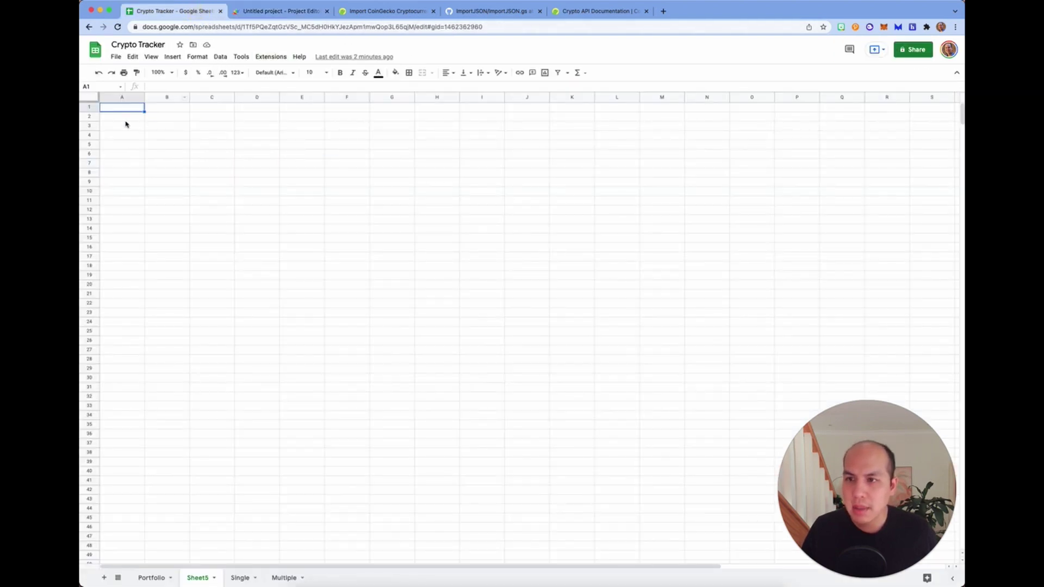
type("=")
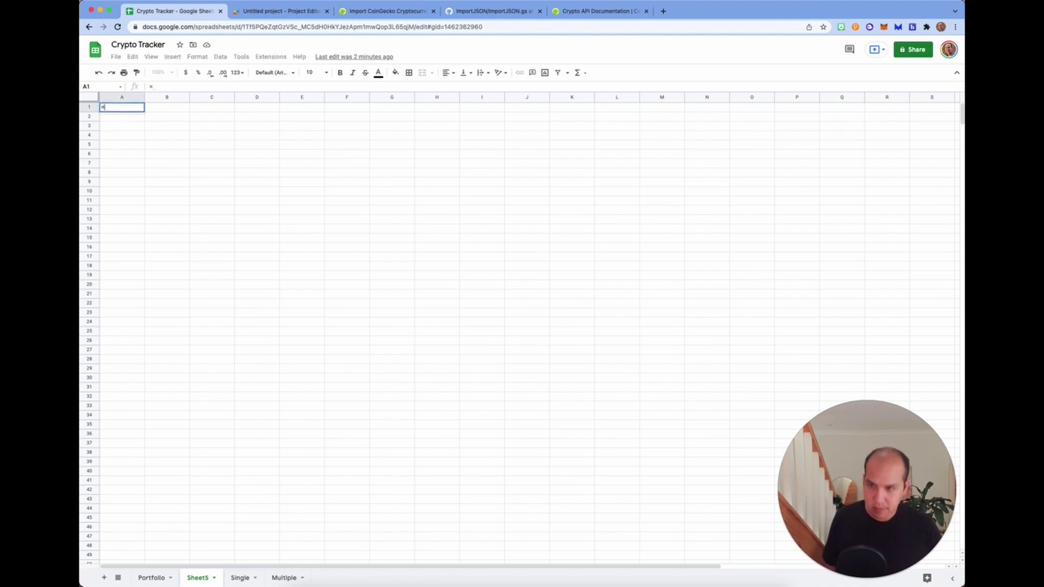
type("Import")
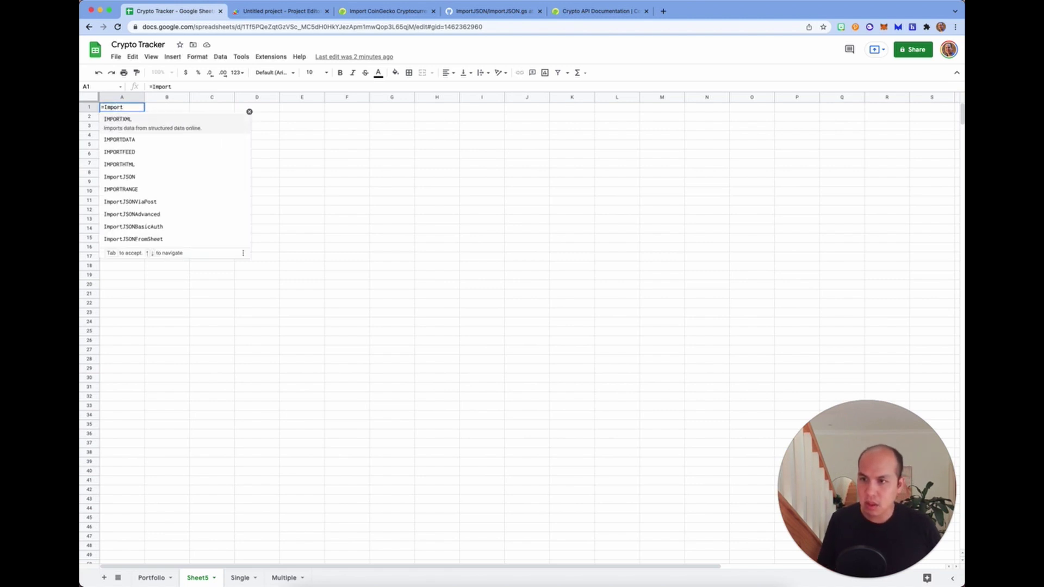
type("J")
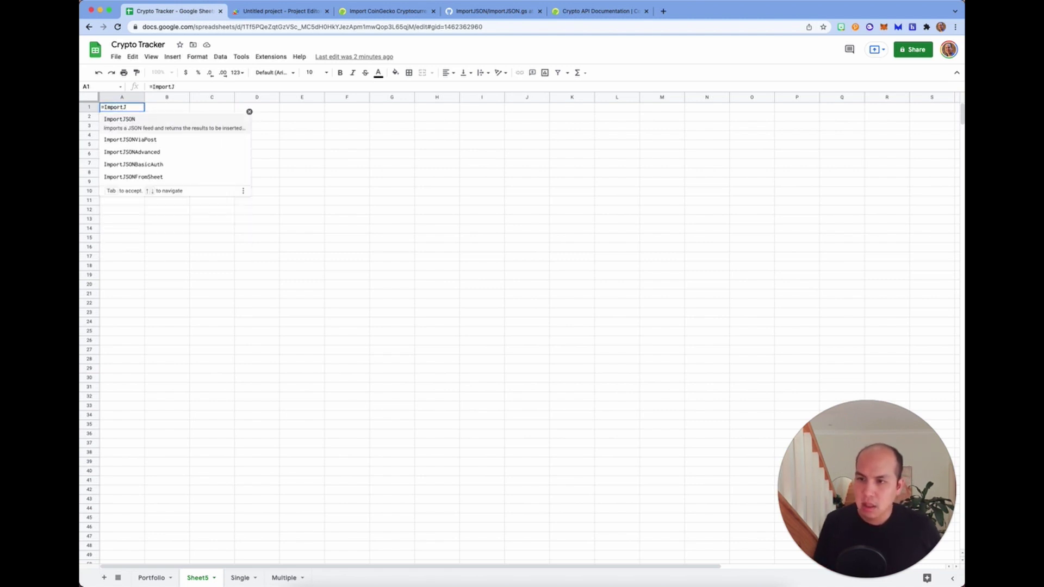
key("Down")
key("Up")
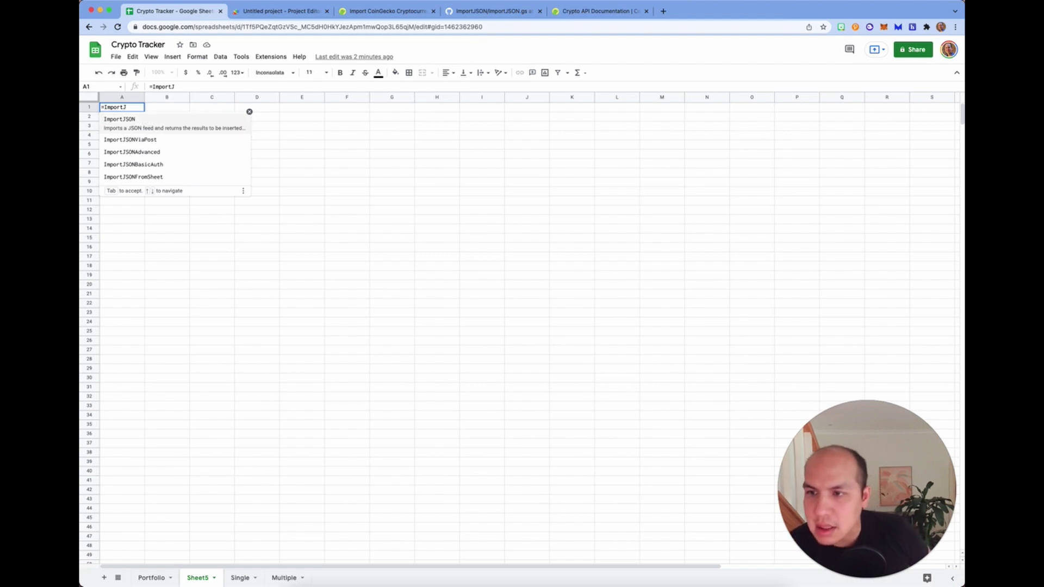
key("Tab")
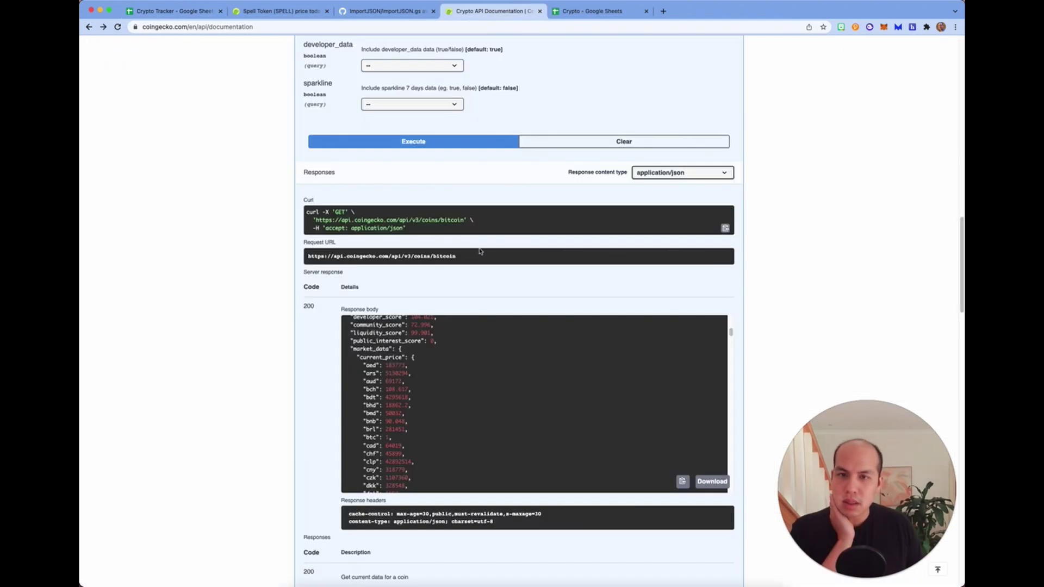
- Scroll through the CoinGecko API docs and glance at the Crypto Tracker spreadsheet
scroll(480, 251, "up", 20)
scroll(480, 252, "down", 20)
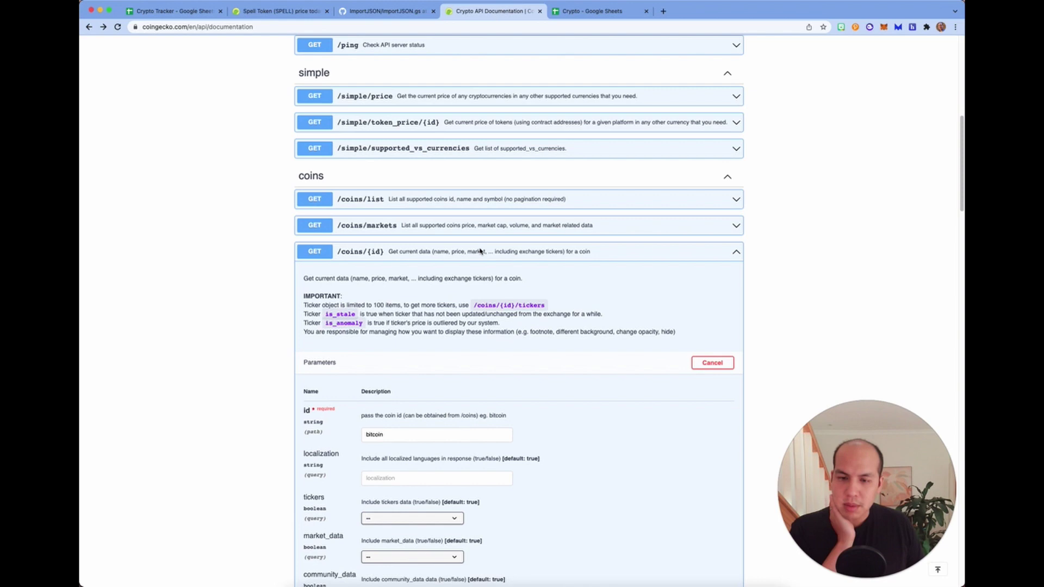
scroll(480, 251, "down", 15)
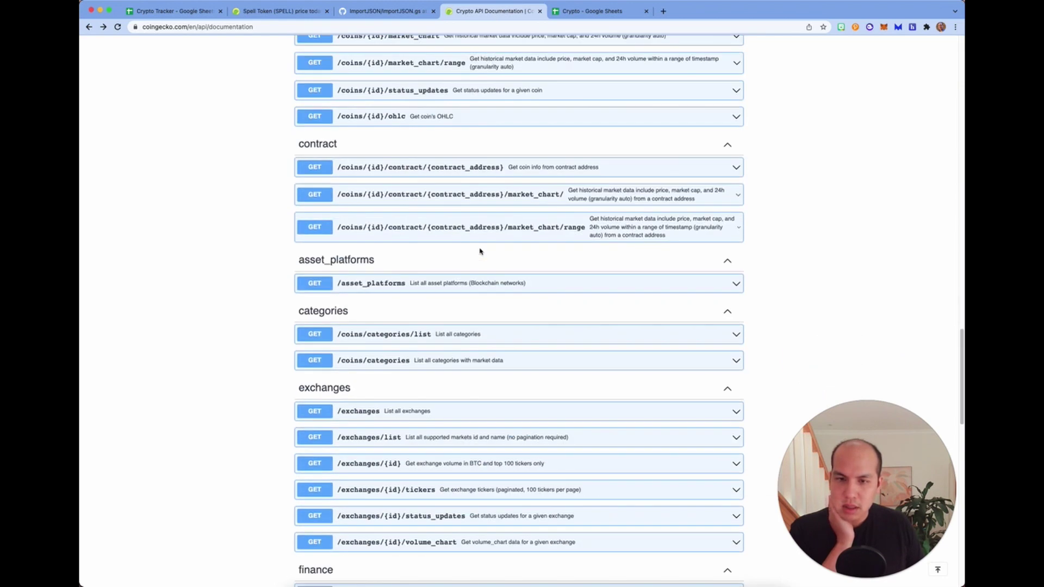
scroll(480, 251, "up", 2)
scroll(480, 251, "up", 4)
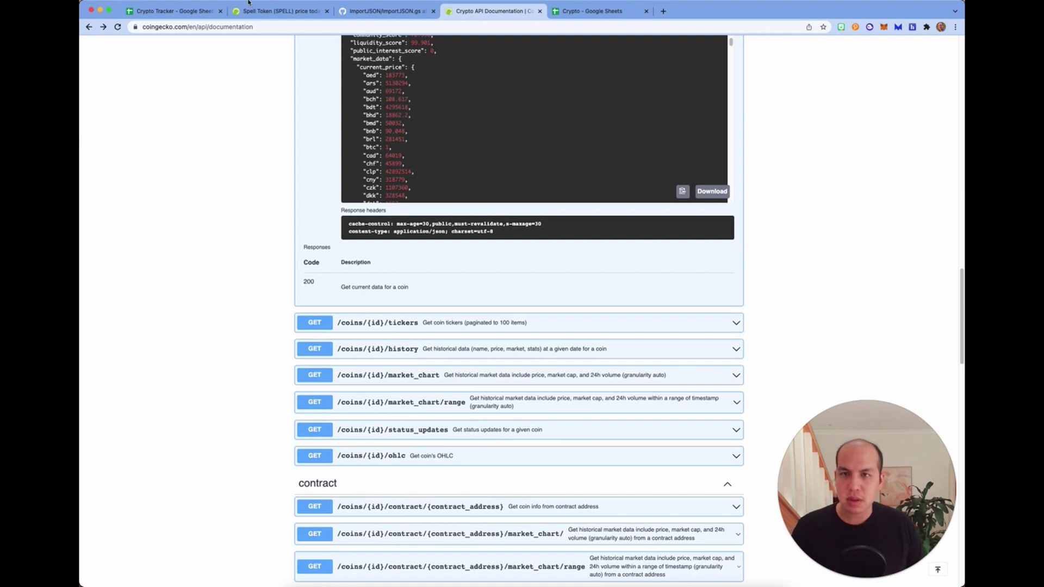
left_click(206, 13)
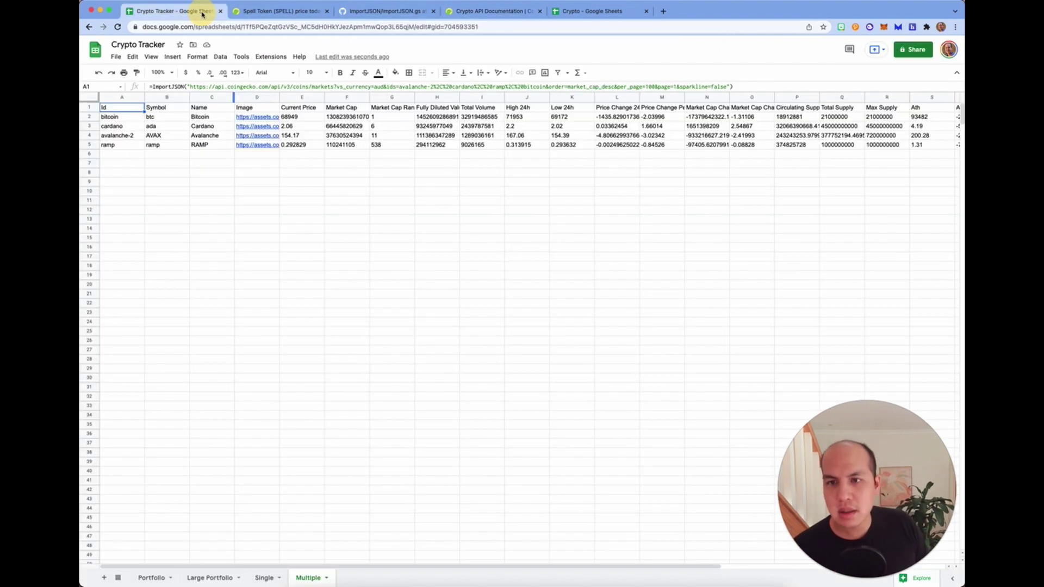
- Collapse the expanded /coins/{id} endpoint back into the coins endpoint list
left_click(492, 11)
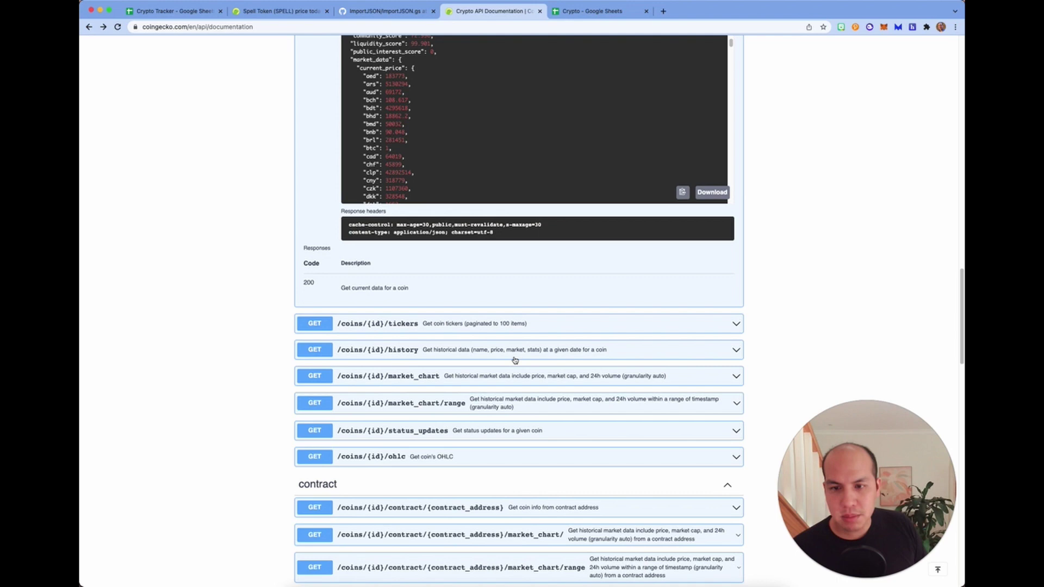
scroll(515, 360, "up", 1)
scroll(515, 360, "down", 5)
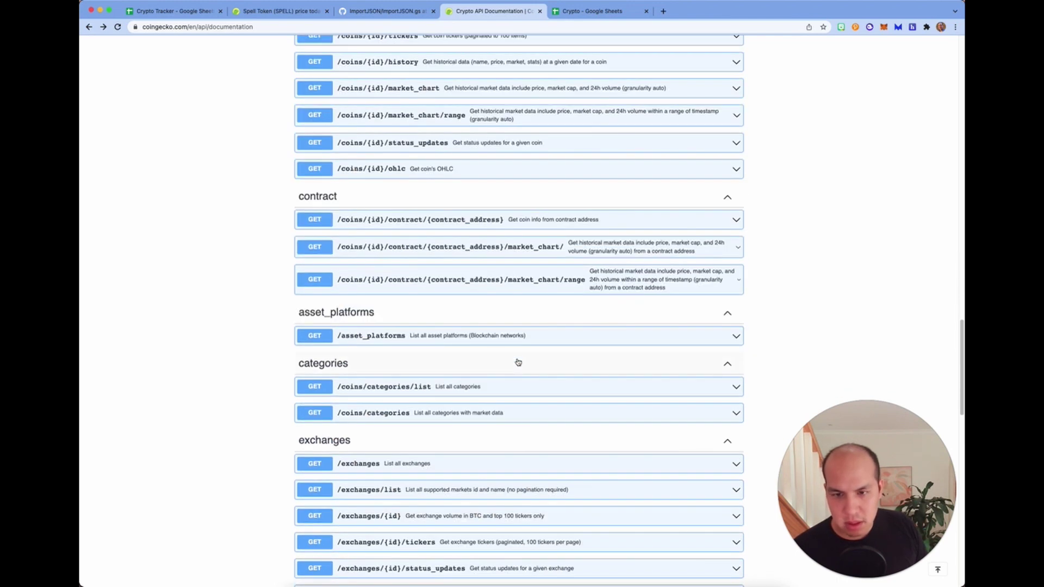
scroll(518, 362, "up", 15)
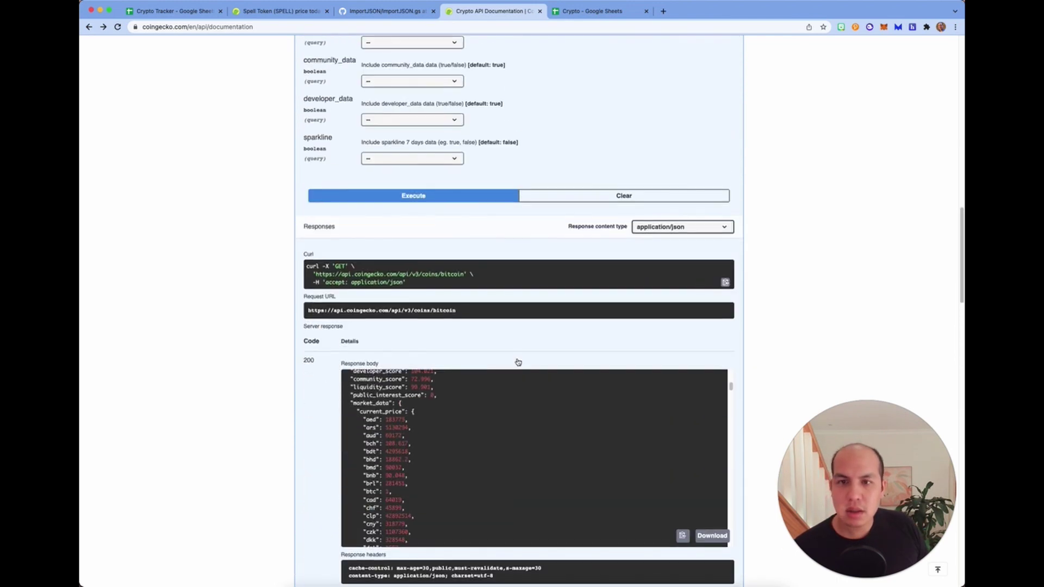
scroll(518, 362, "up", 7)
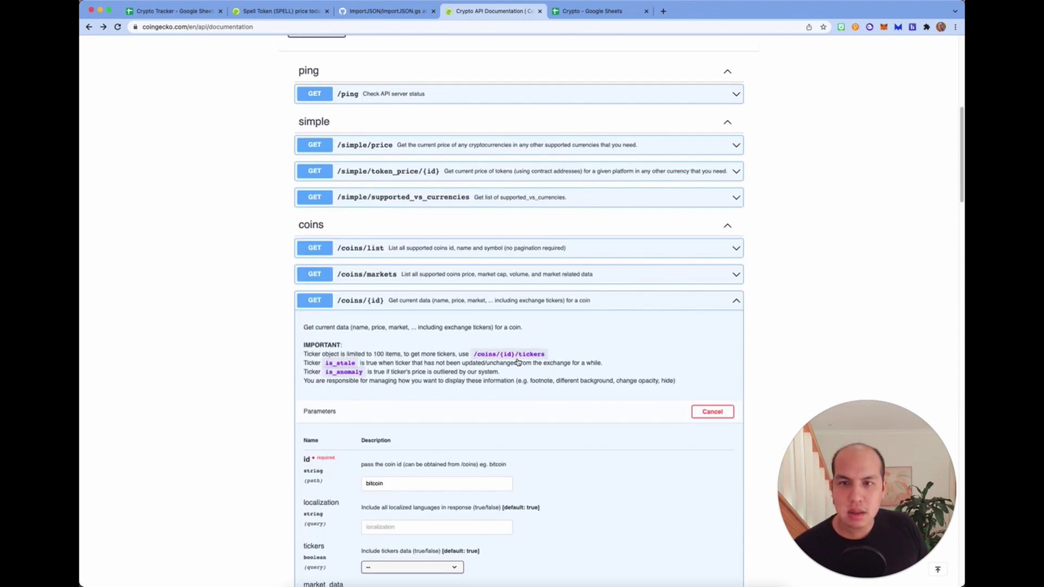
left_click(738, 300)
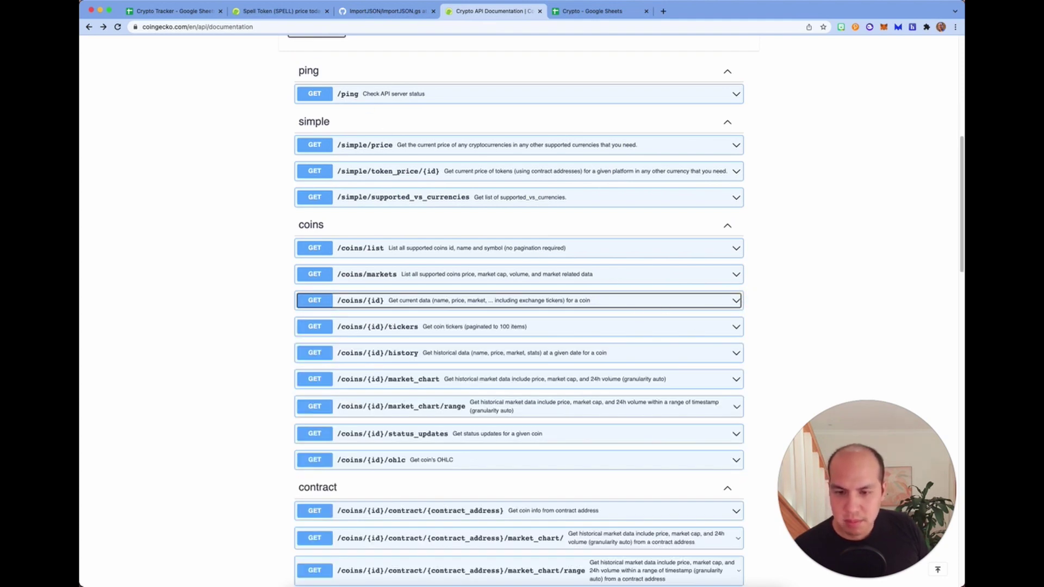
- Expand the /coins/markets endpoint and make its parameters editable with Try it out
left_click(617, 274)
scroll(400, 186, "down", 4)
scroll(526, 179, "up", 3)
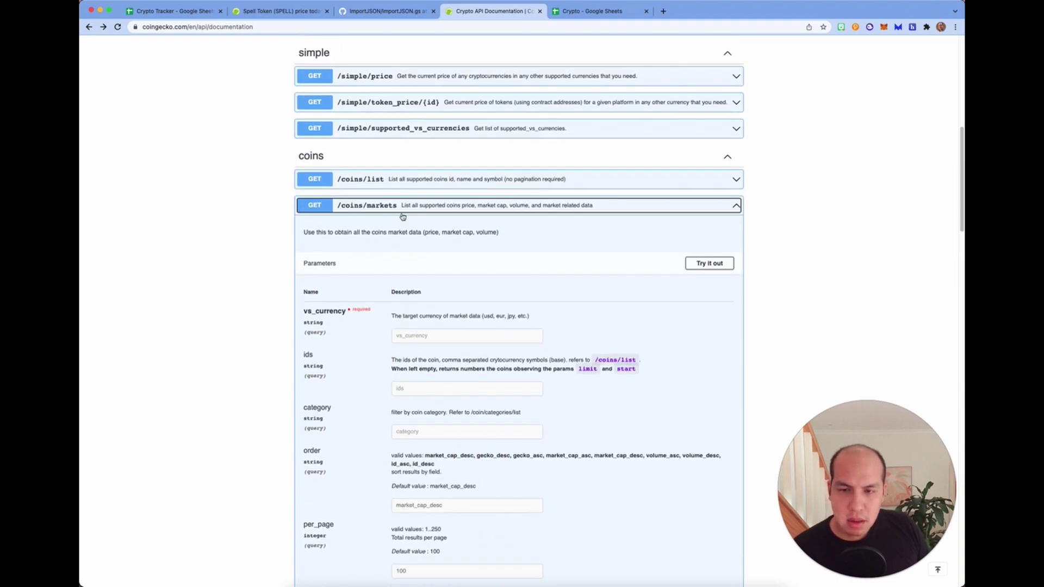
scroll(405, 217, "down", 3)
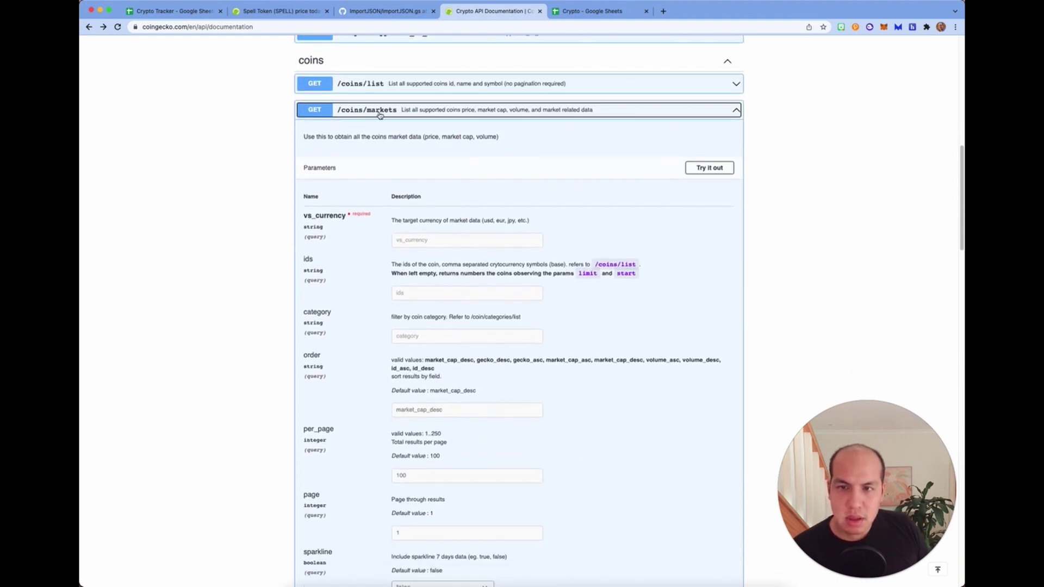
left_click(553, 228)
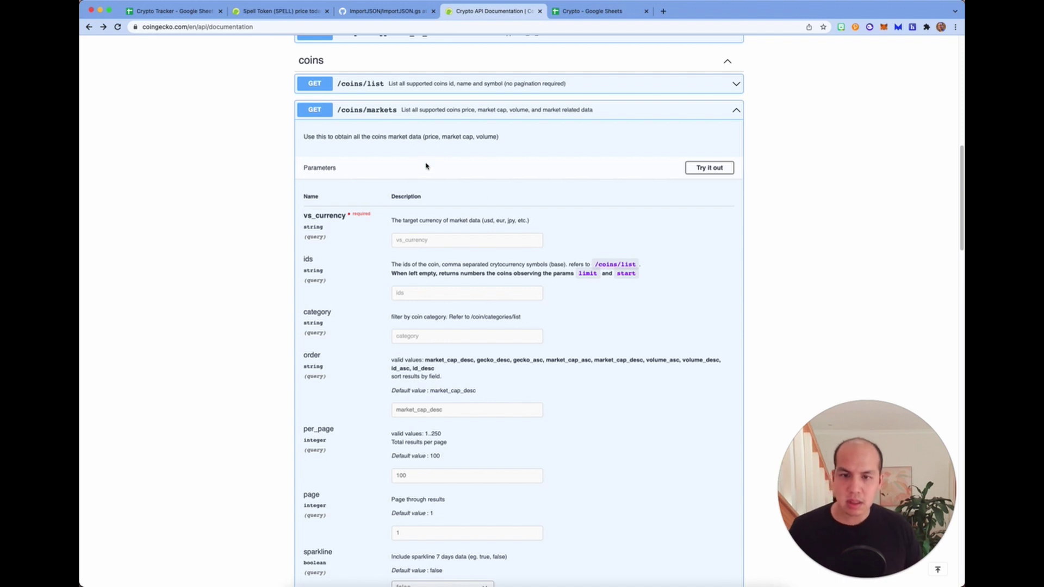
left_click(459, 241)
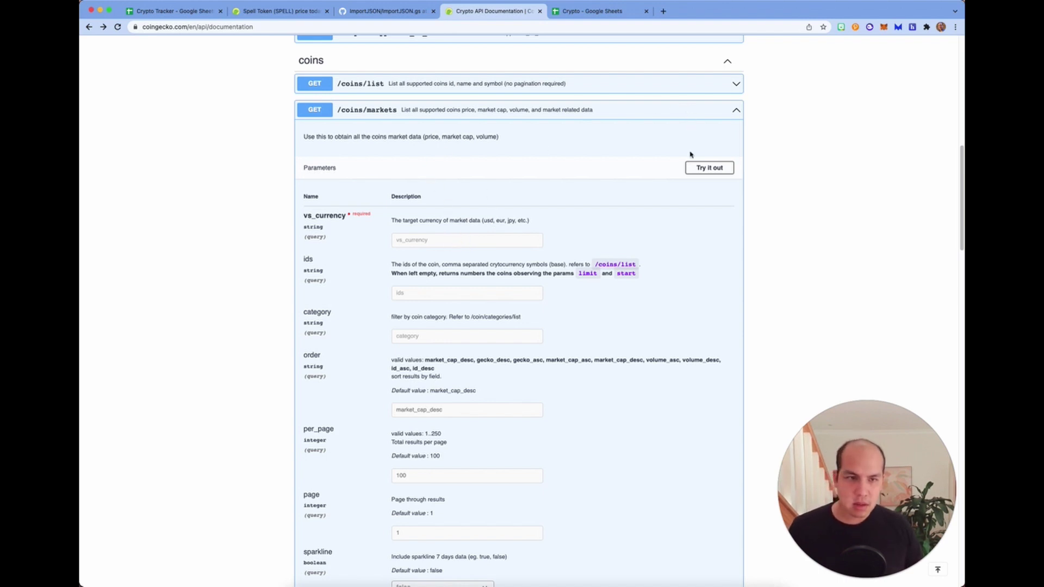
left_click(708, 168)
- Set vs_currency to aud and ids to cardano,avalanche-2,bitcoin
left_click(493, 235)
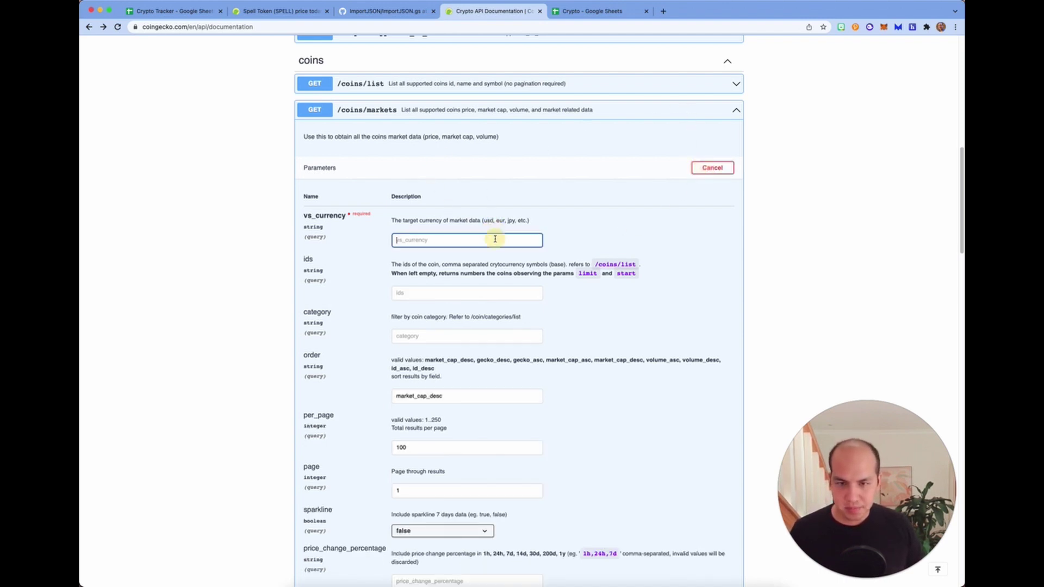
type("aud")
key("Tab")
type("ca")
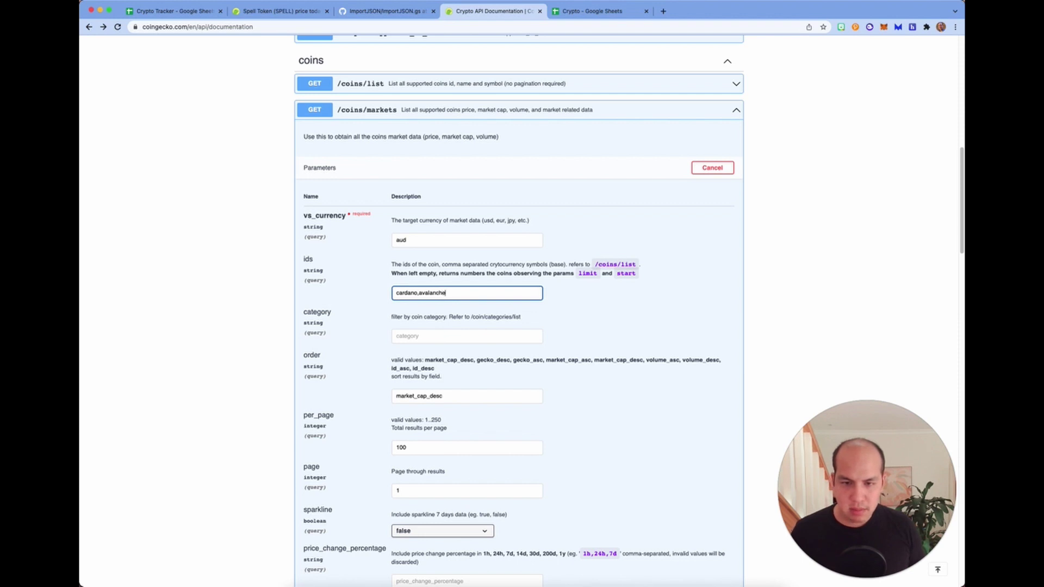
type("rdano,avalanche-2,")
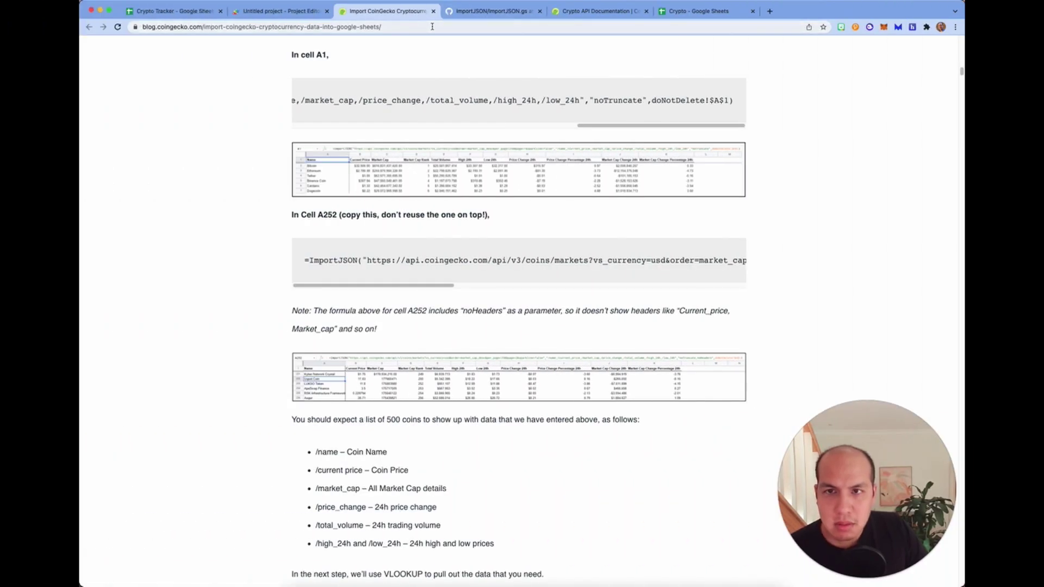
- Load the CoinGecko coin page from the browser address bar
left_click(432, 26)
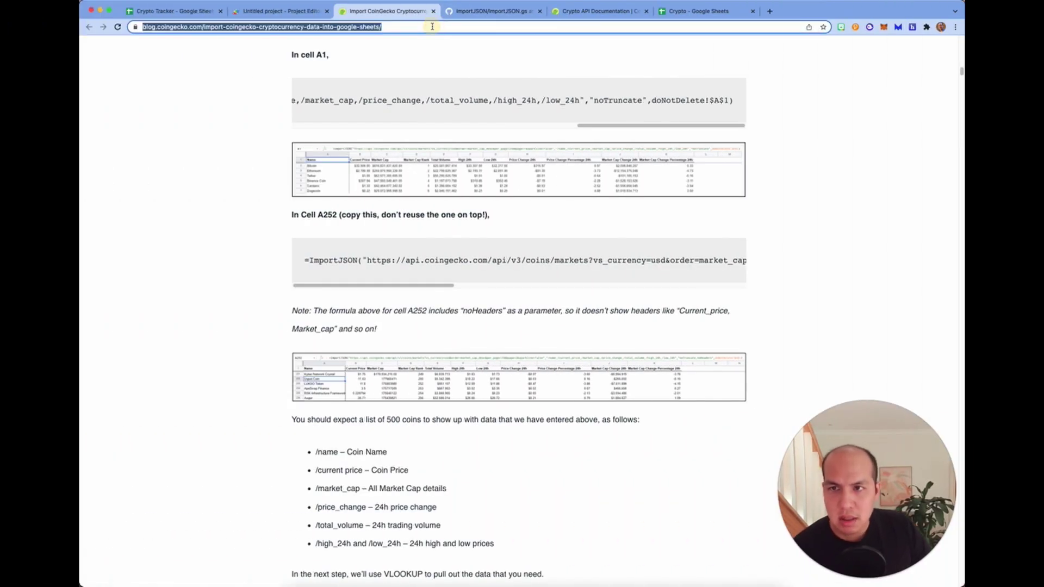
type("coing")
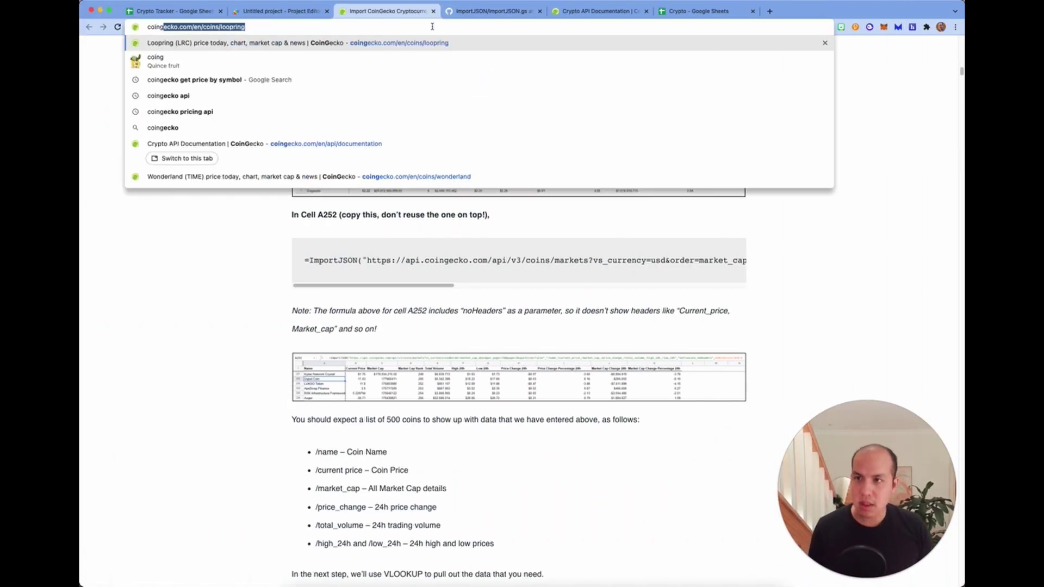
key("Return")
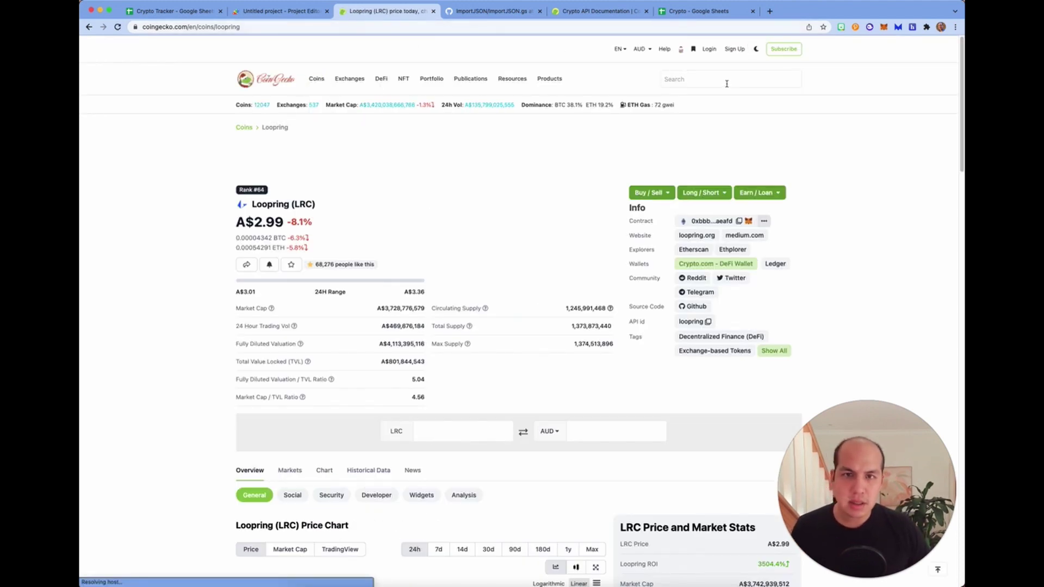
left_click(188, 12)
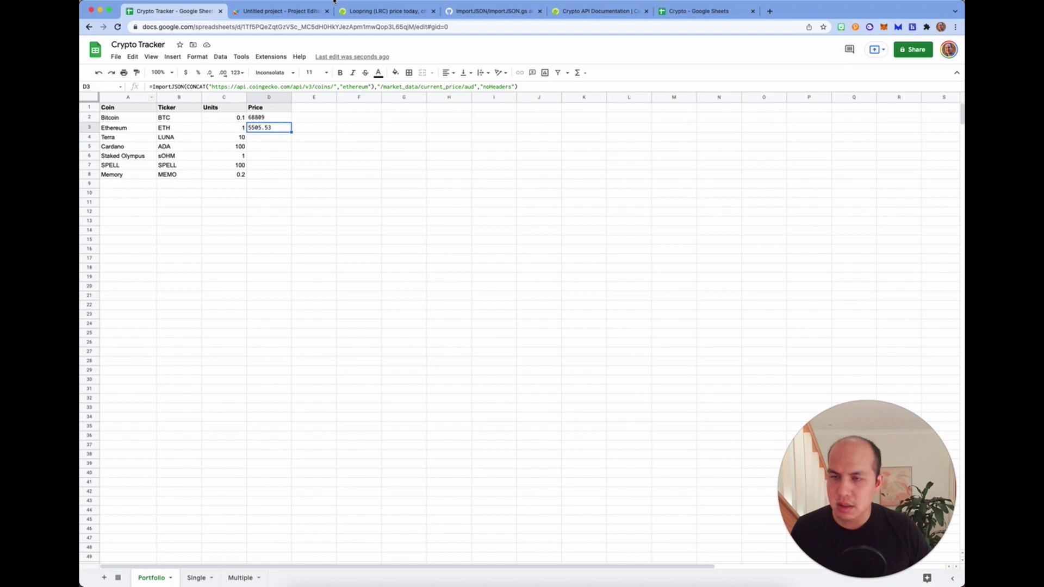
left_click(370, 11)
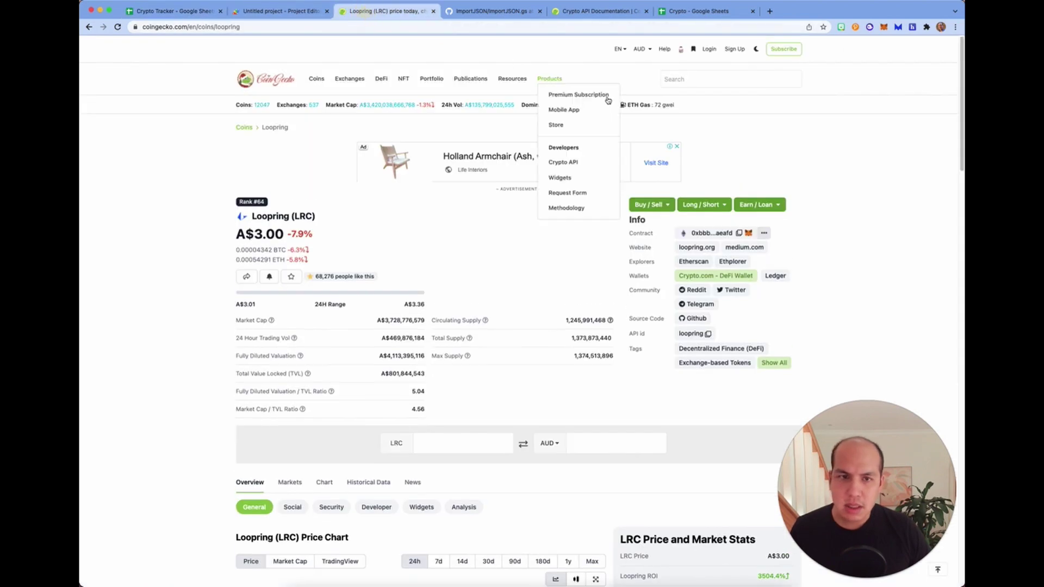
- Search CoinGecko for 'ava', open Avalanche (AVAX) and copy its API id avalanche-2
left_click(702, 80)
type("ava")
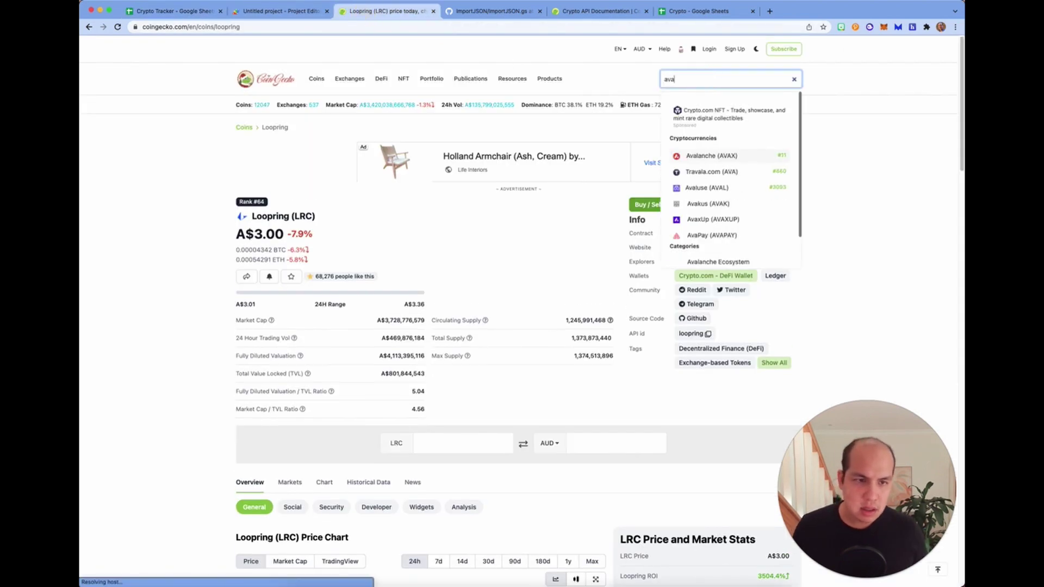
left_click(762, 162)
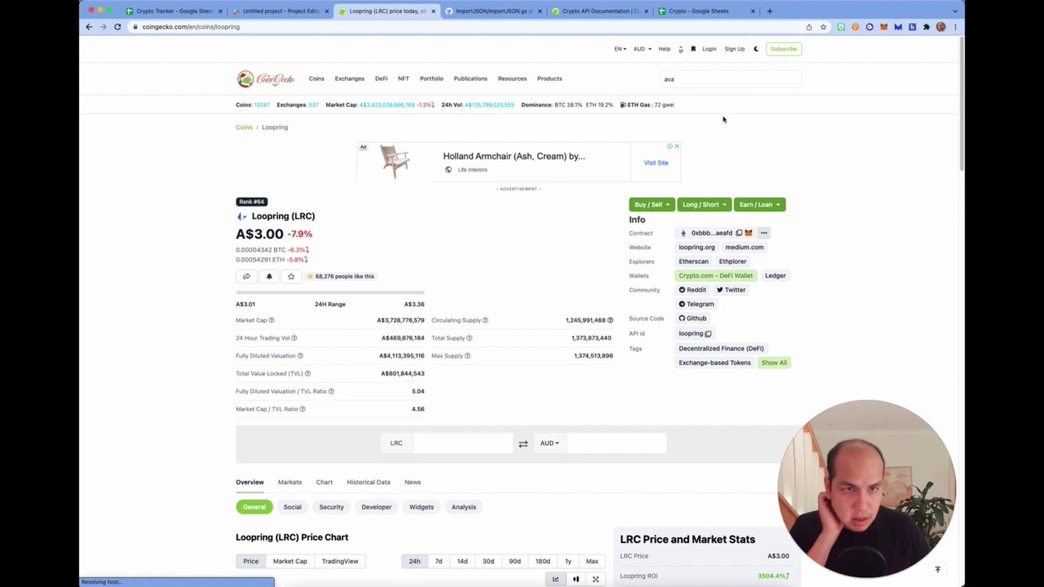
left_click(691, 83)
left_click(718, 159)
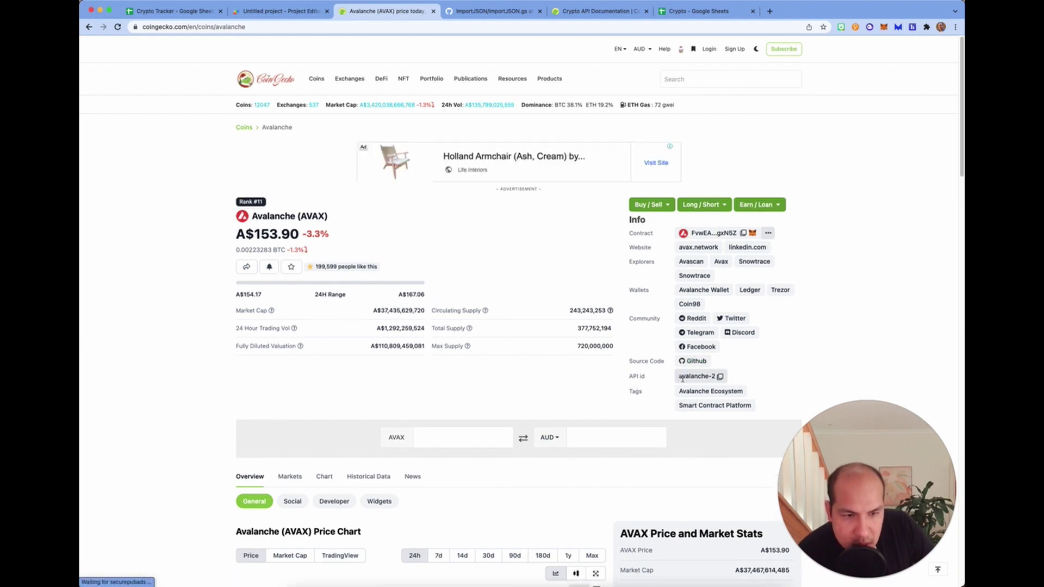
left_click(720, 376)
key("ctrl+Left")
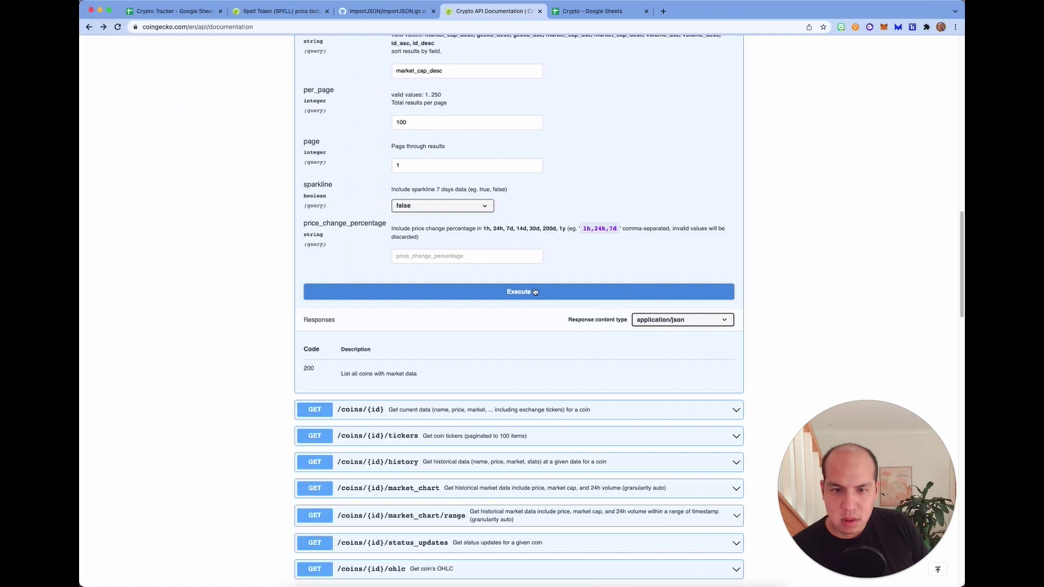
- Execute the AUD /coins/markets request and review the 200 response for bitcoin, cardano and avalanche-2
left_click(531, 291)
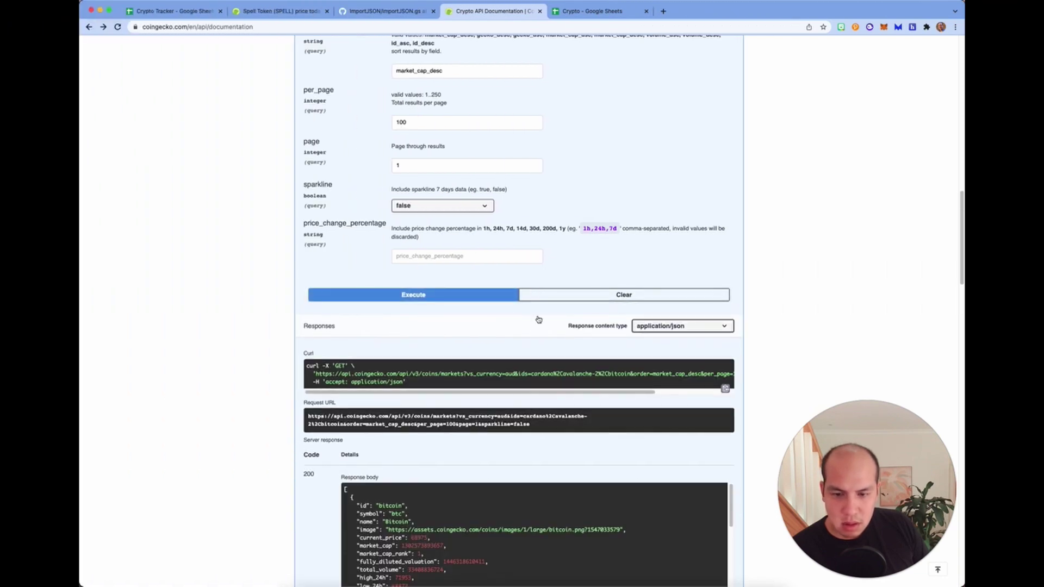
scroll(538, 320, "down", 8)
scroll(462, 158, "up", 2)
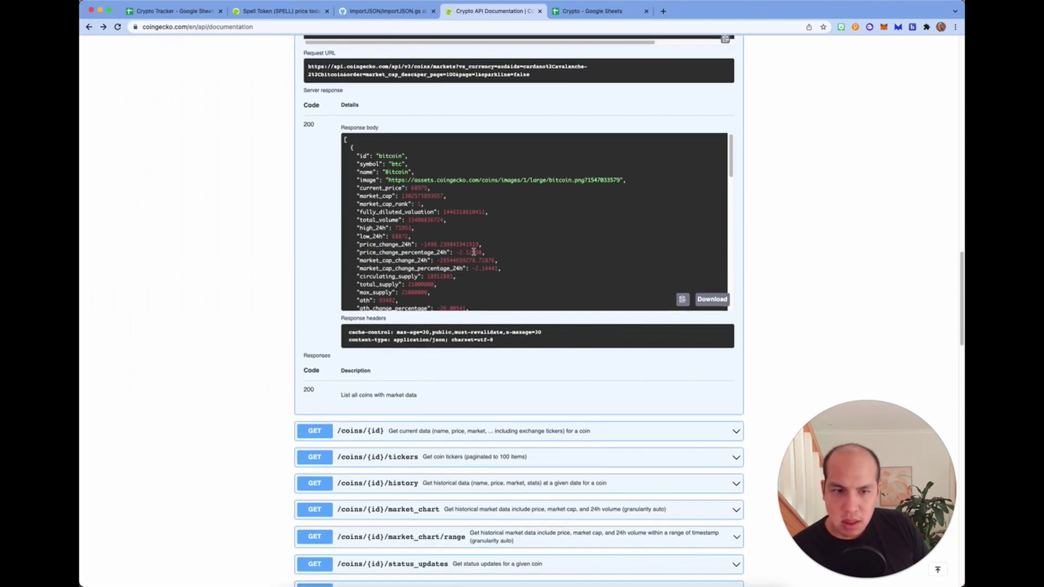
scroll(462, 130, "up", 1)
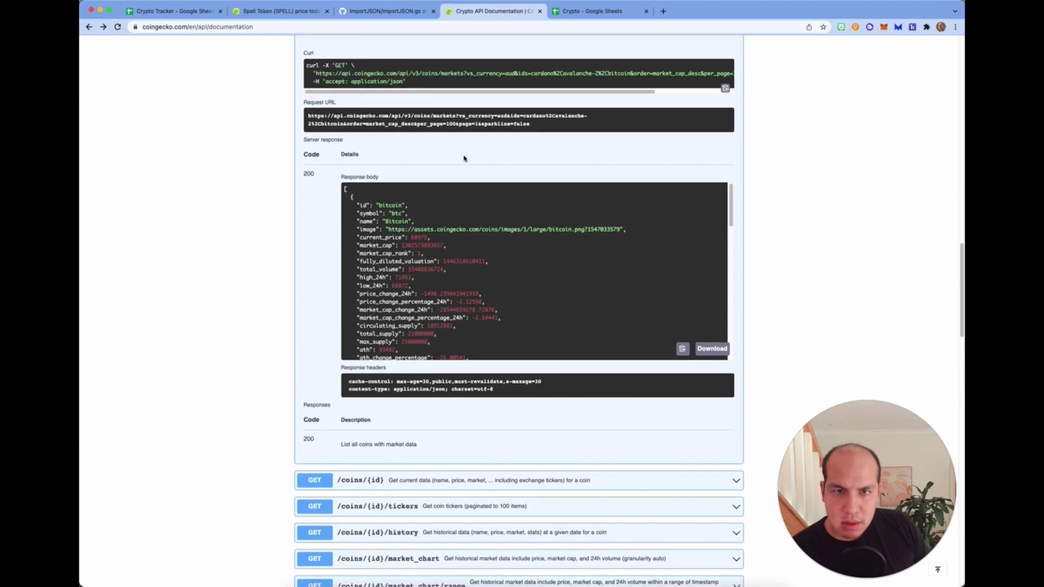
scroll(502, 273, "down", 4)
scroll(489, 164, "up", 1)
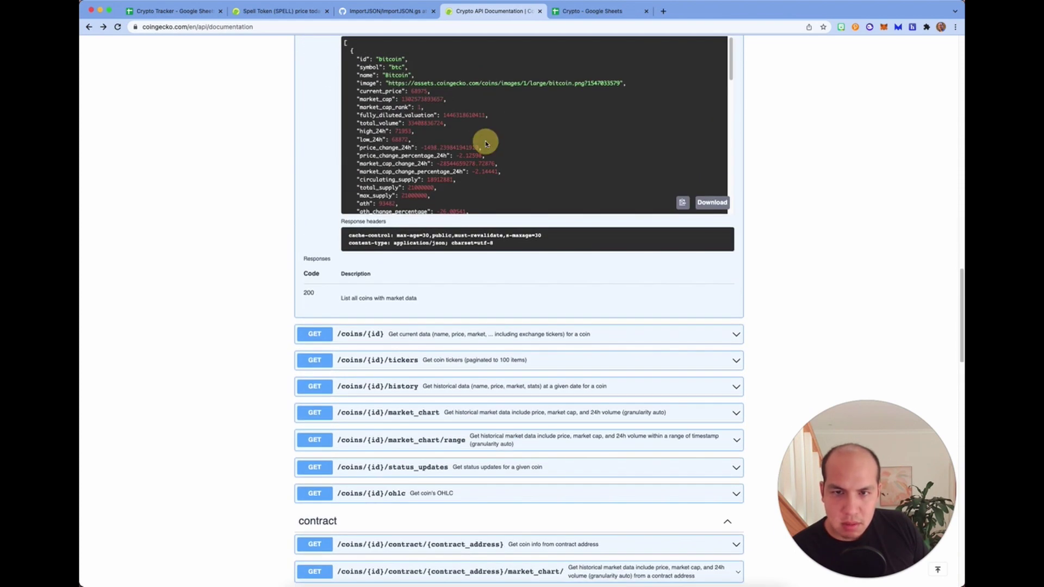
scroll(486, 144, "down", 5)
scroll(486, 142, "up", 8)
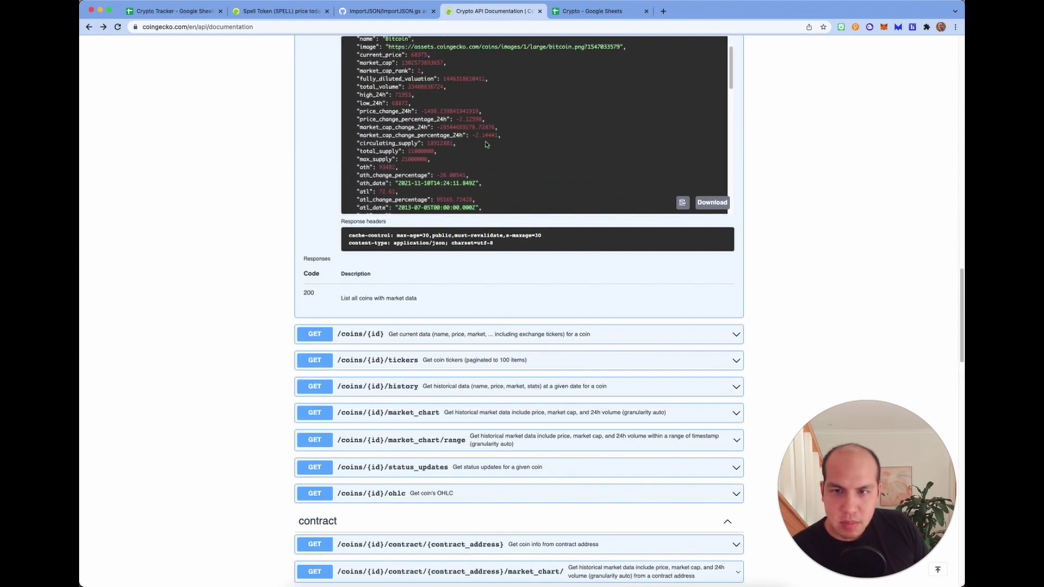
scroll(447, 174, "down", 4)
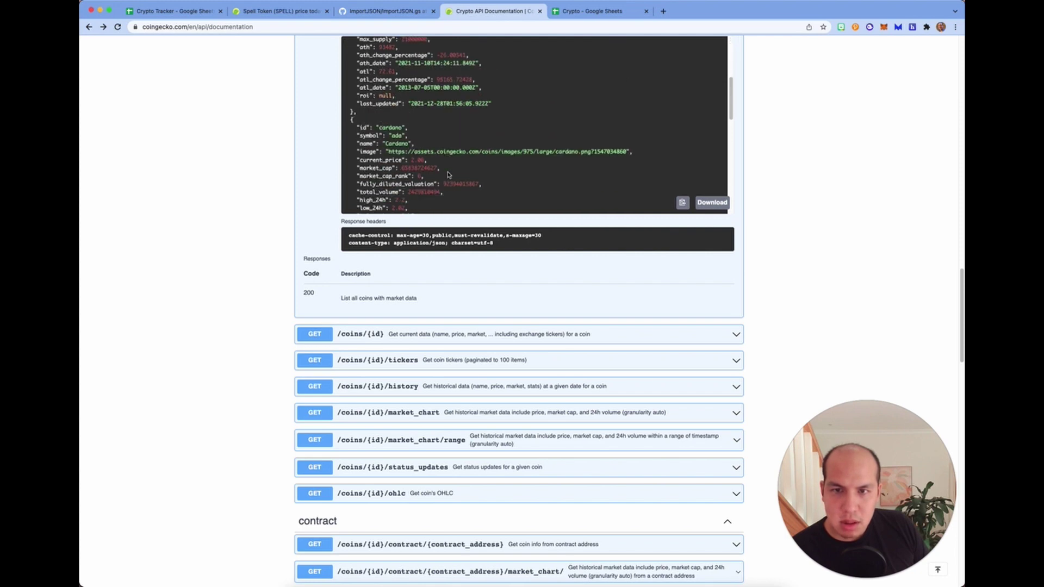
scroll(394, 142, "down", 20)
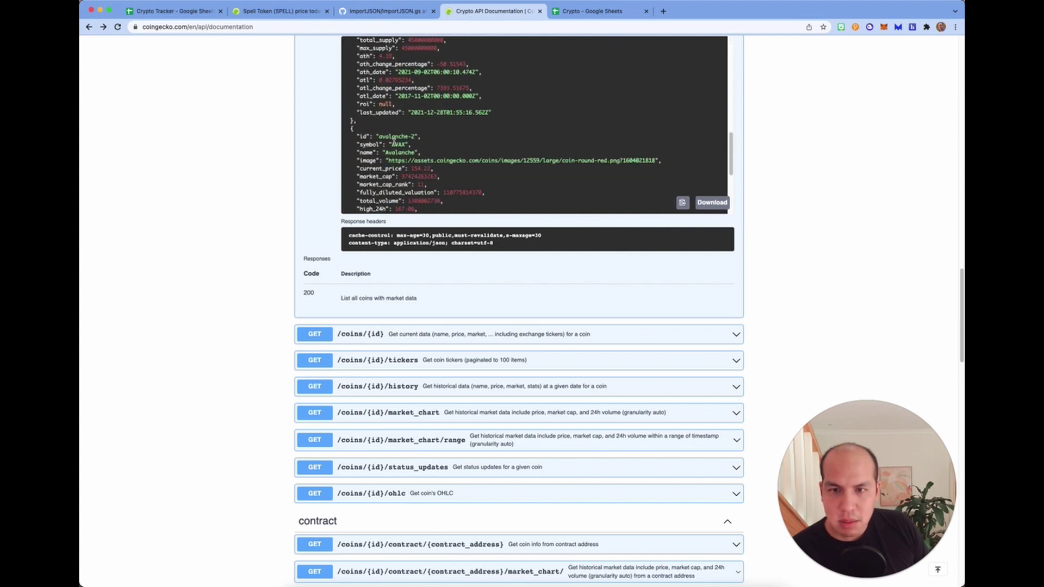
scroll(394, 142, "down", 1)
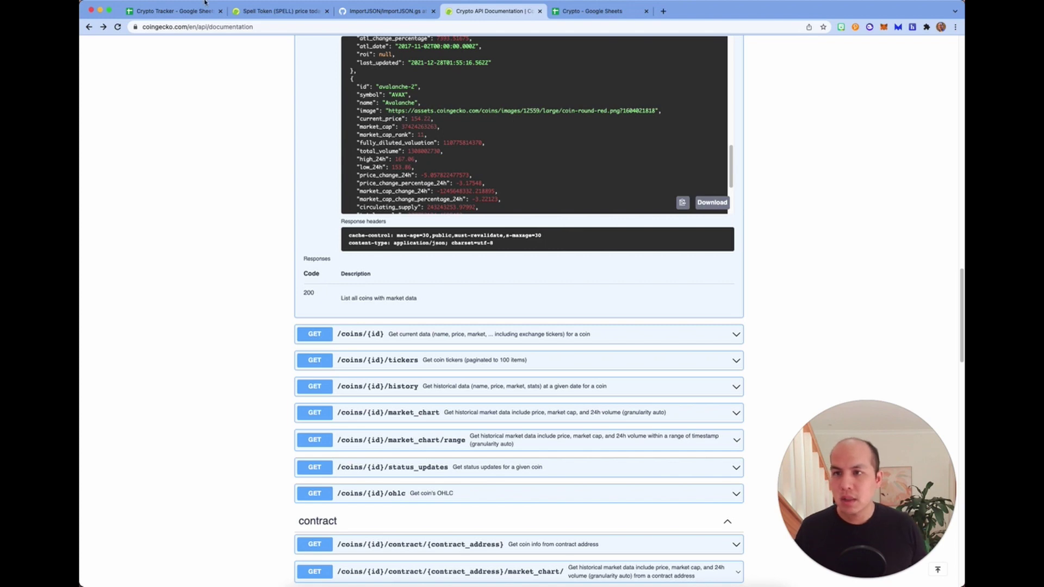
scroll(524, 85, "up", 2)
- Enter =ImportJSON("<request URL>") in A1 of the Multiple sheet to import the coin market data
left_click_drag(530, 85, 217, 73)
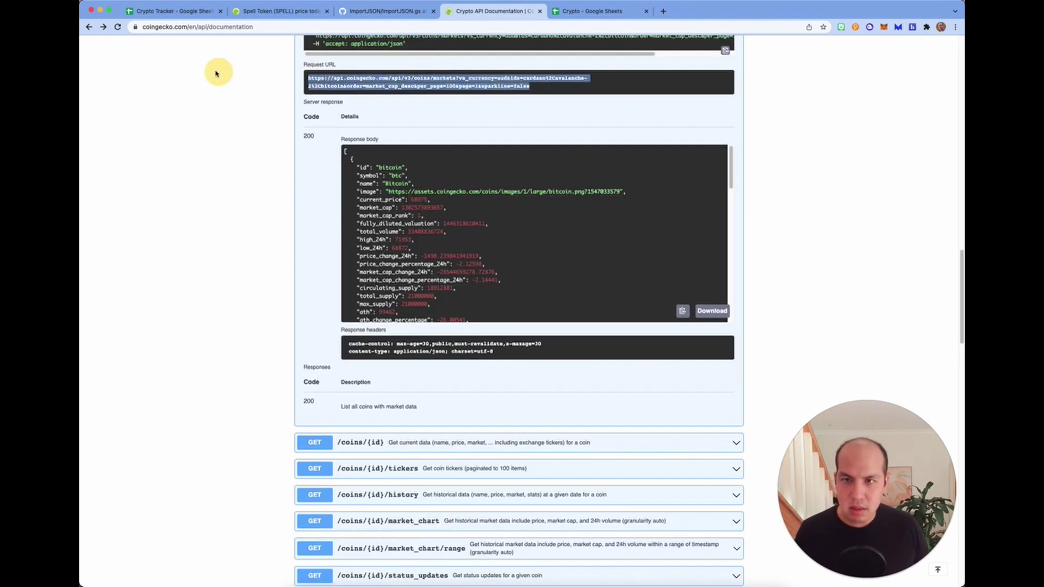
left_click(170, 11)
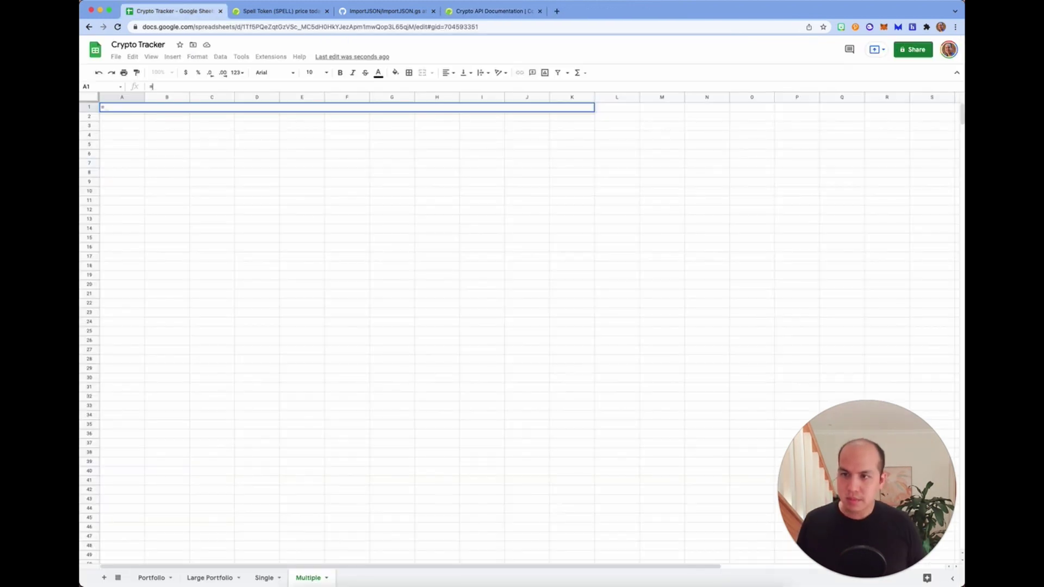
type("=ImportJ")
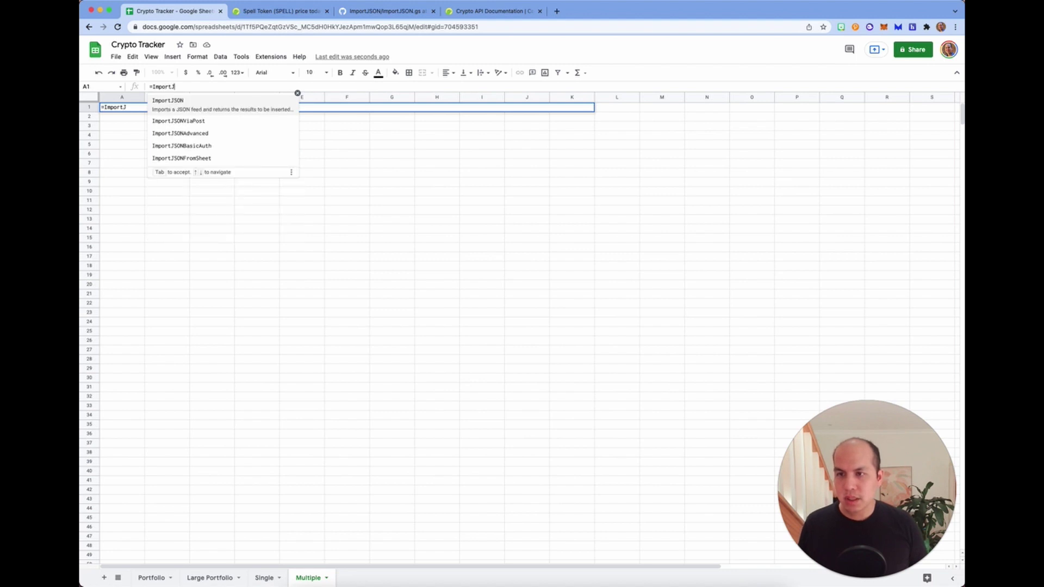
type("SO")
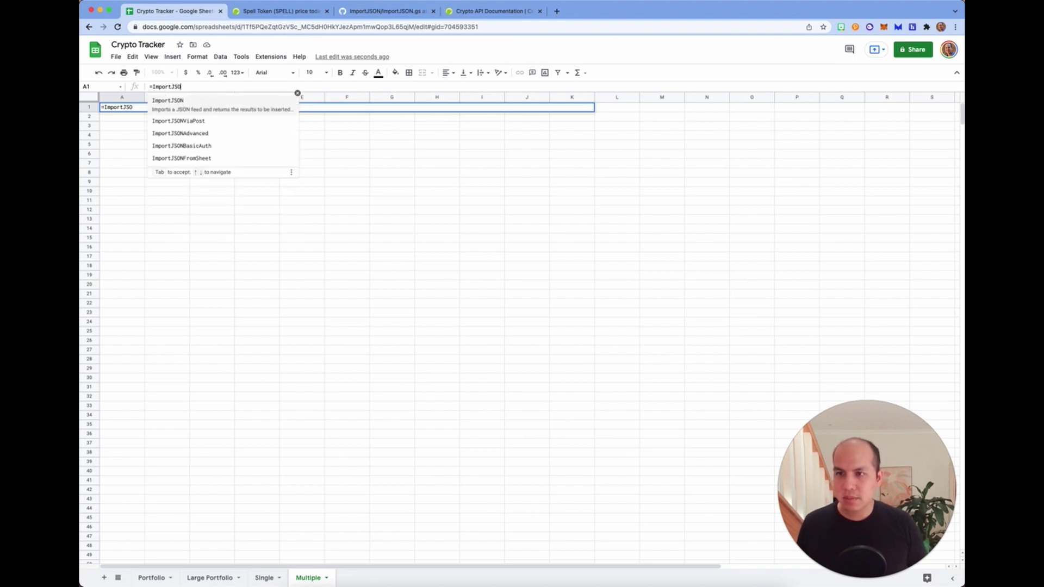
type("N(")
key("super+v")
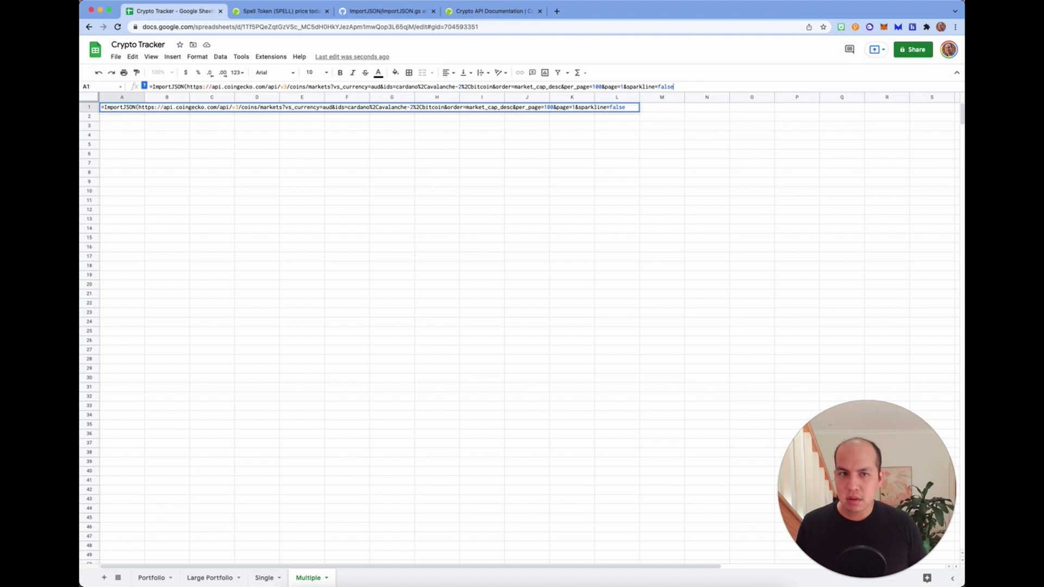
key("BackSpace")
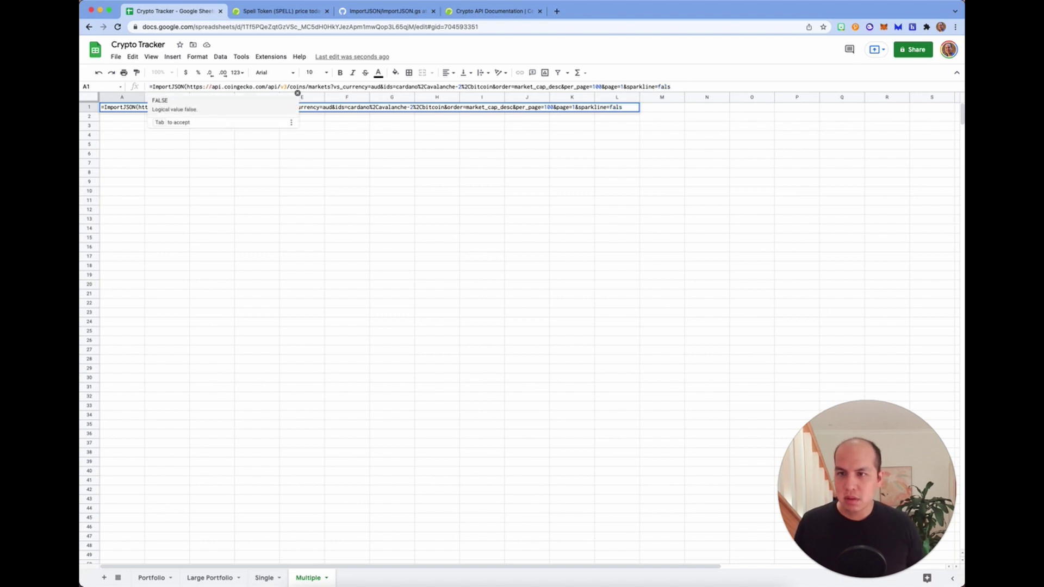
left_click(187, 86)
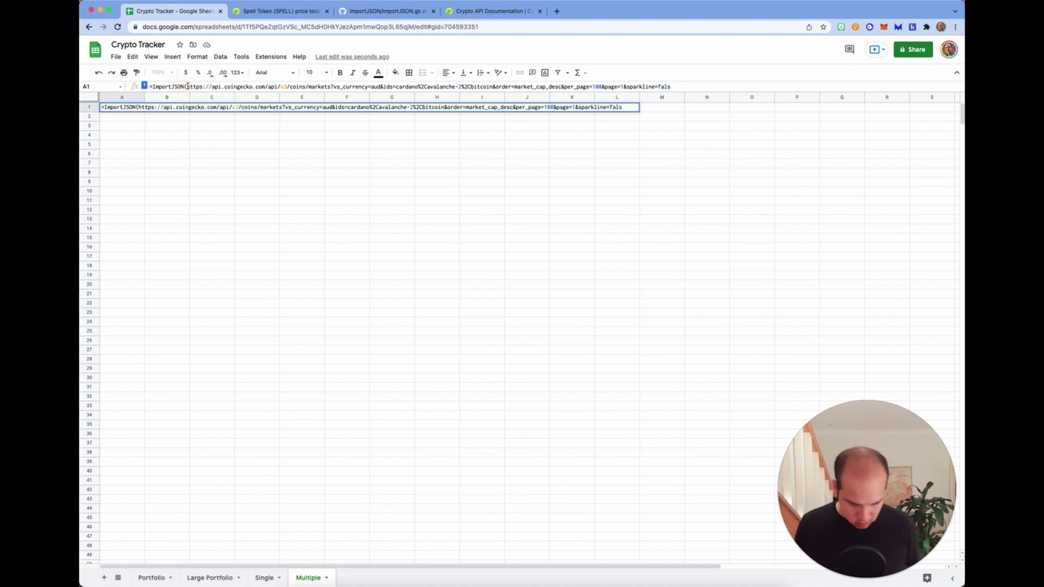
type("\"")
left_click(683, 86)
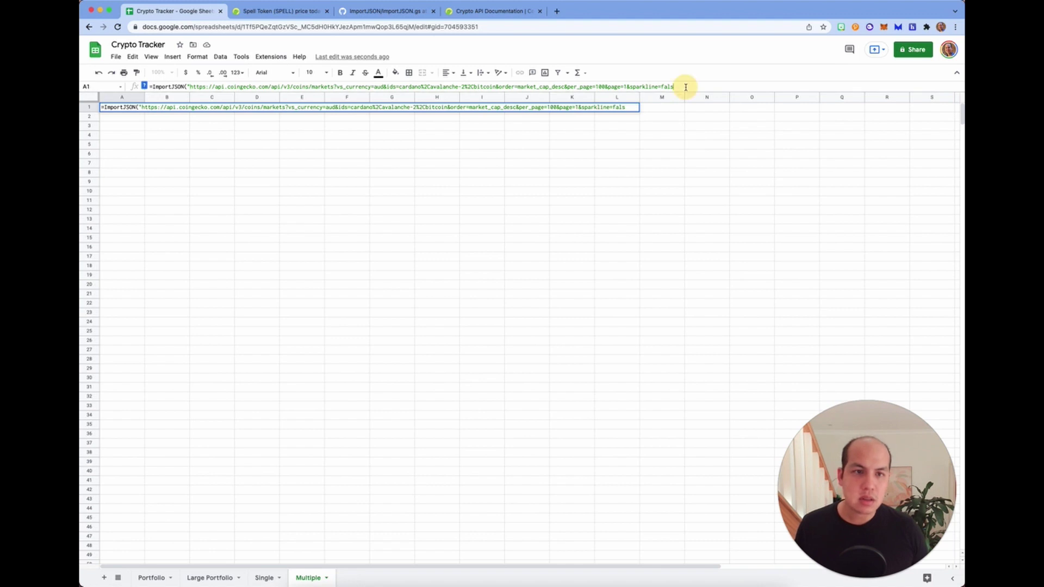
type("e")
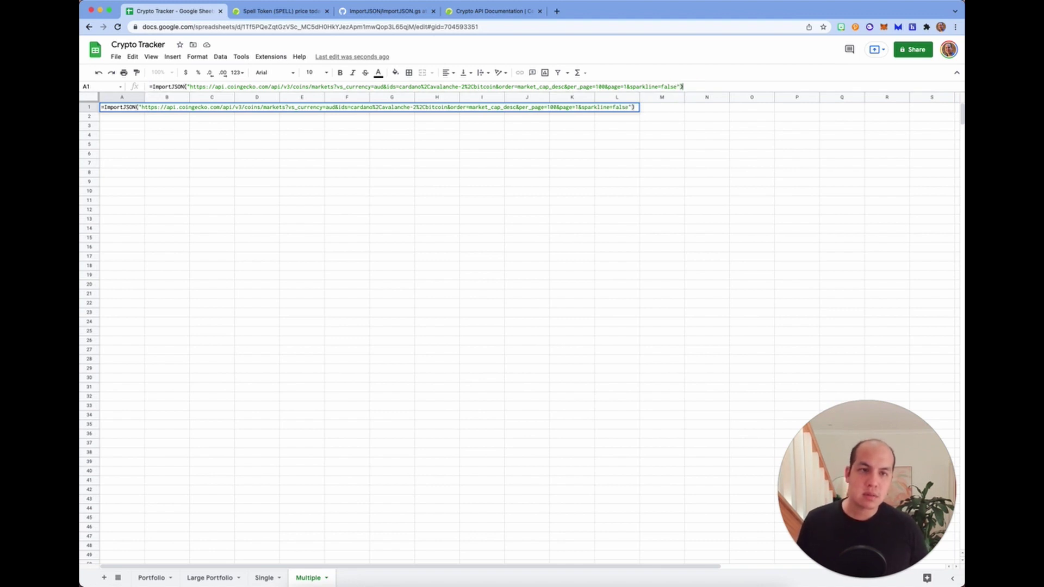
key("Return")
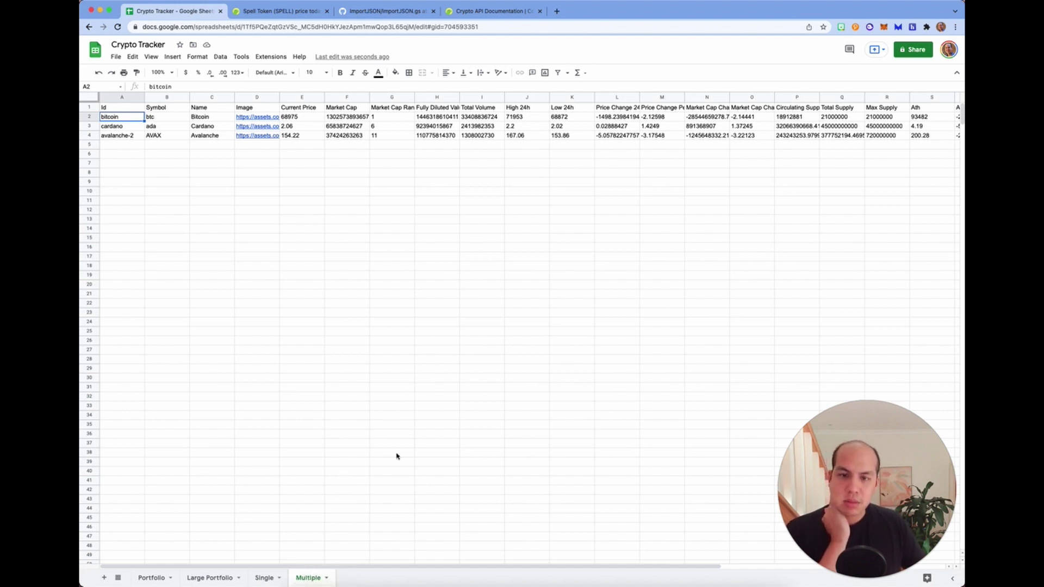
- Add a new sheet named Prices placed just before Large Portfolio
left_click(210, 578)
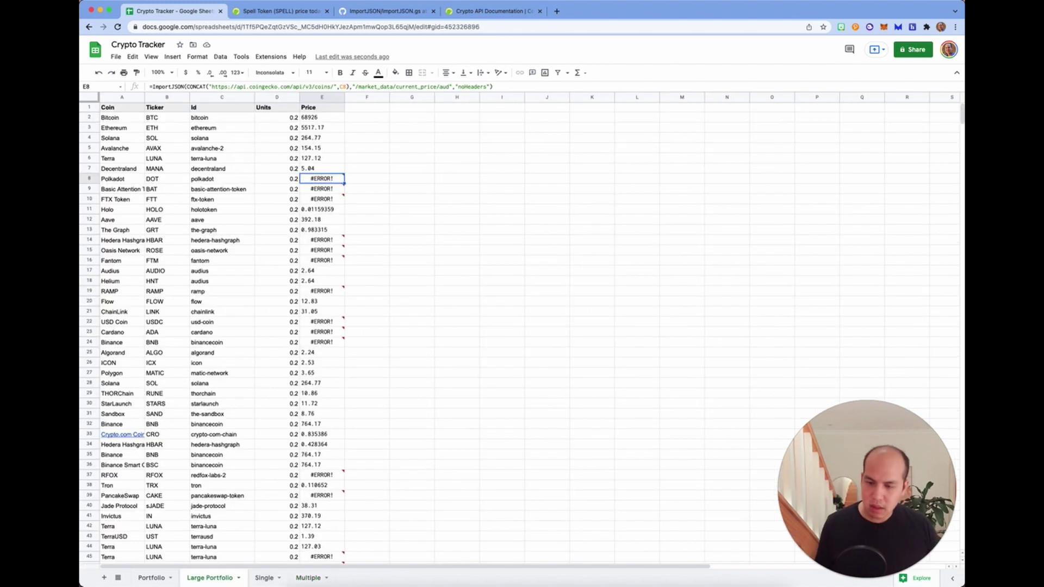
left_click(106, 578)
left_click_drag(263, 577, 199, 578)
double_click(197, 578)
type("P")
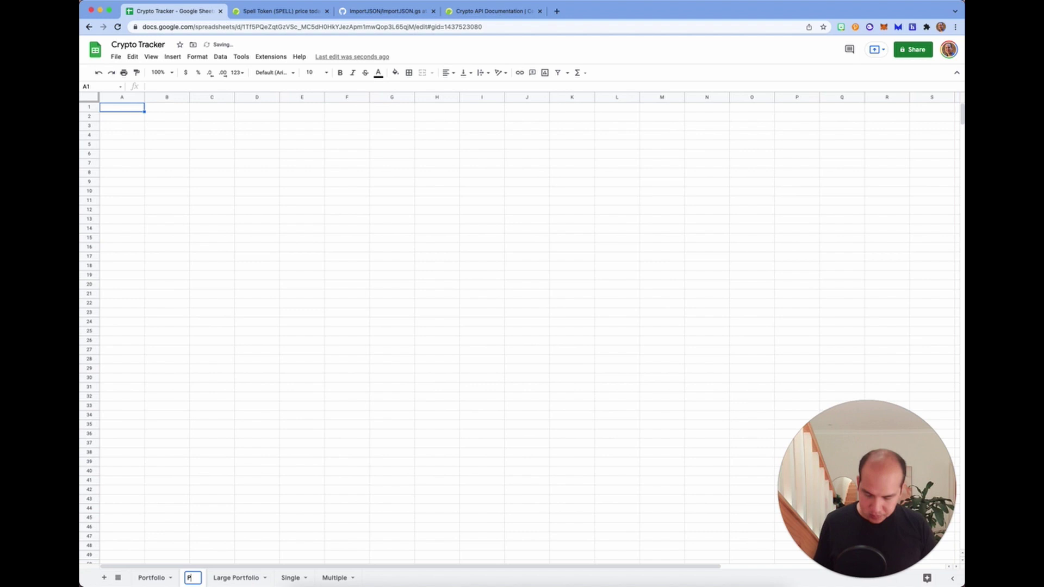
type("rices")
key("Return")
- Rename the Large Portfolio sheet to Holdings
double_click(235, 578)
type("List")
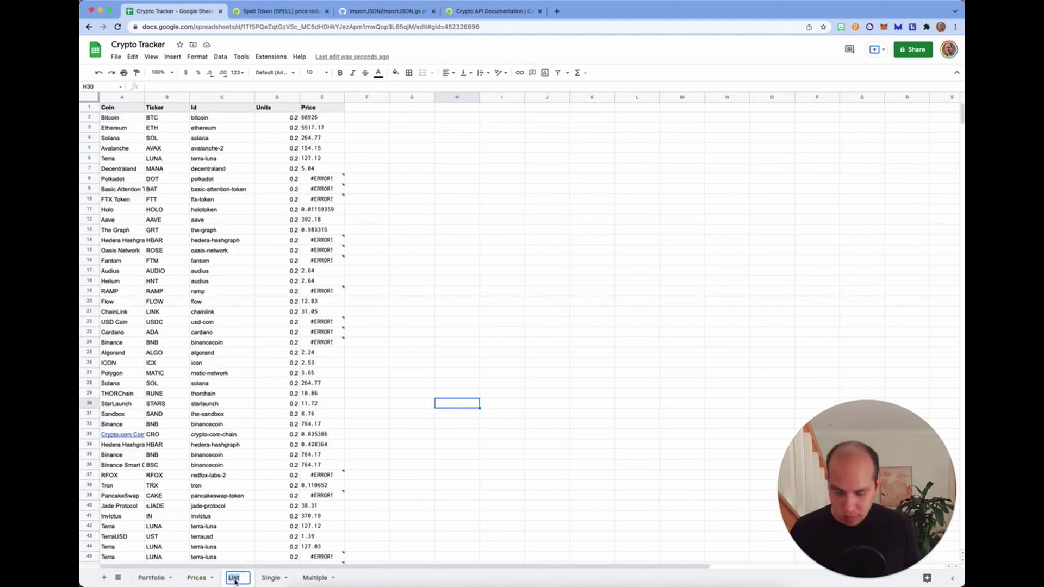
key("BackSpace")
key("BackSpace")
key("BackSpace")
key("BackSpace")
type("Holdings")
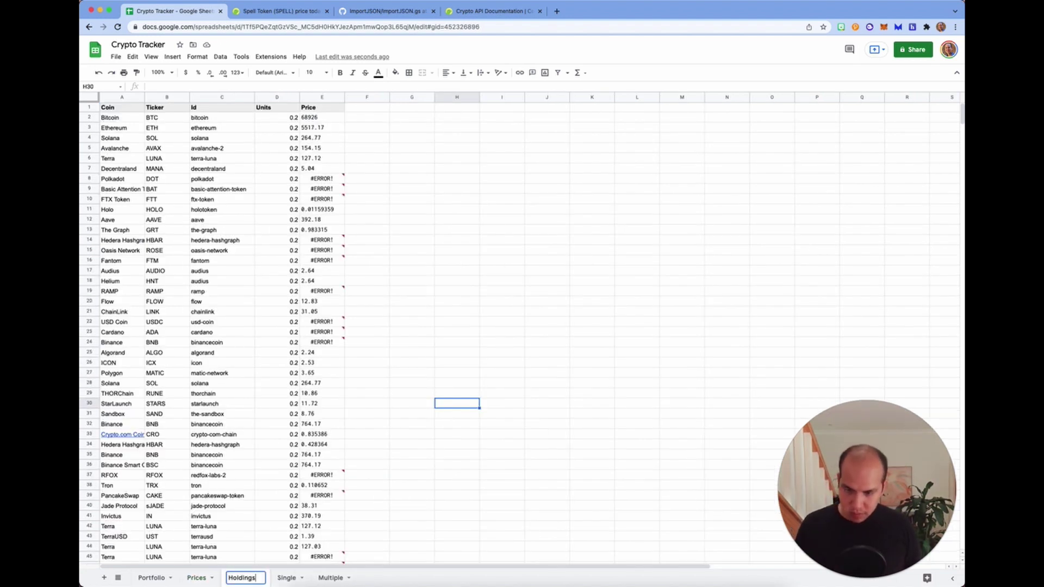
key("Return")
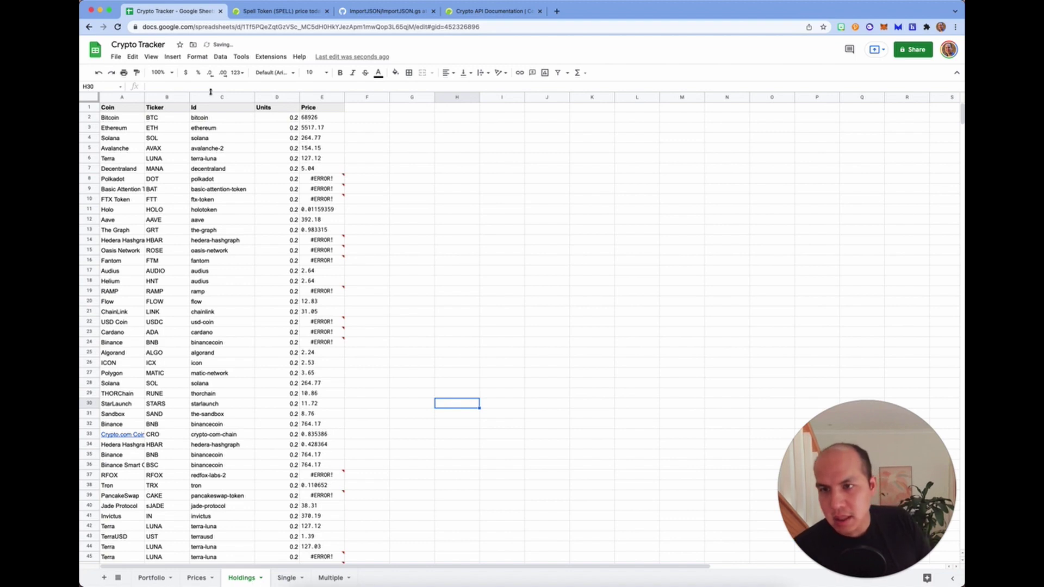
left_click(312, 97)
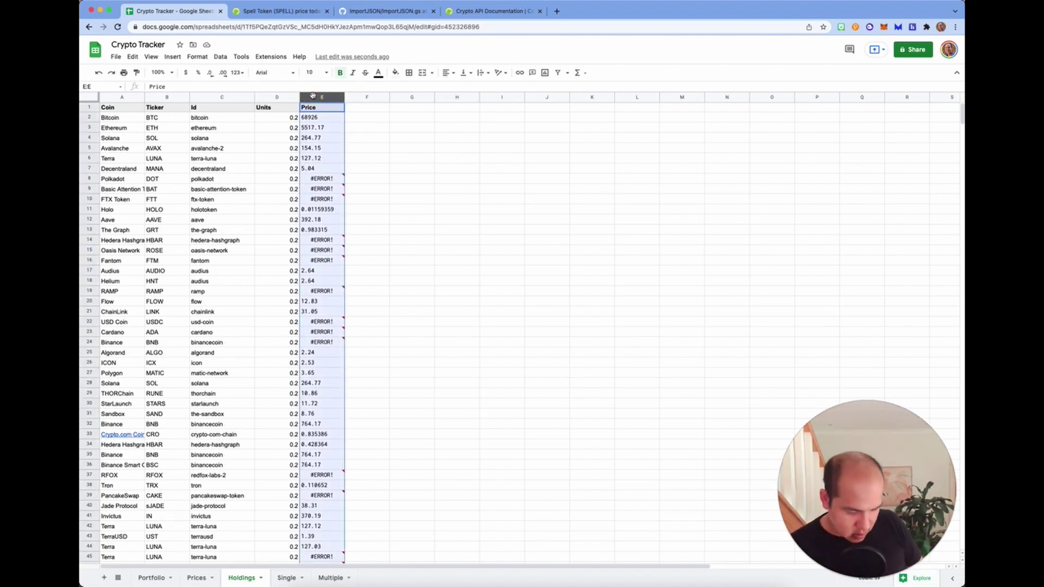
key("Delete")
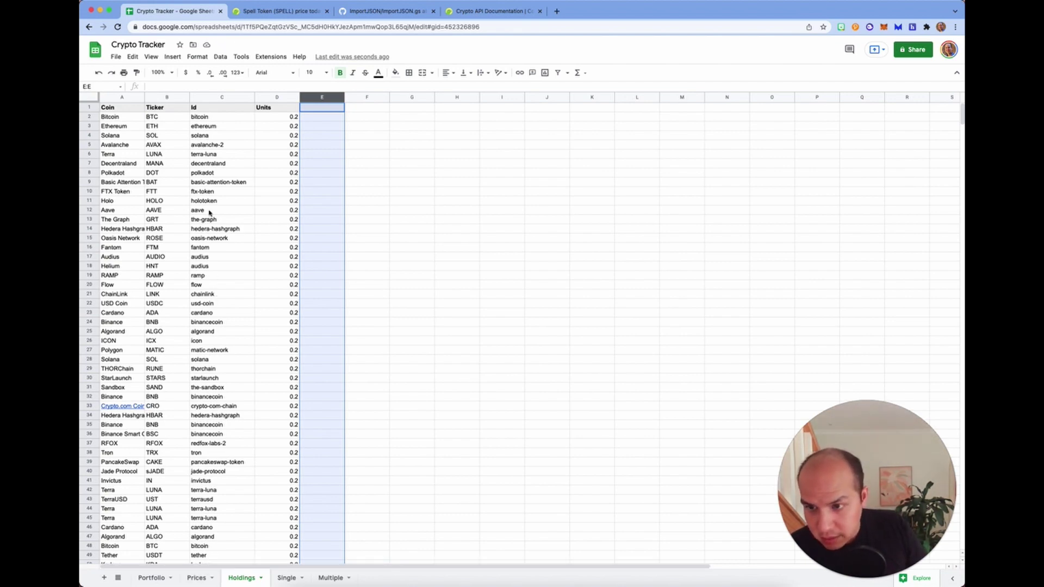
scroll(209, 223, "down", 1)
scroll(214, 255, "down", 5)
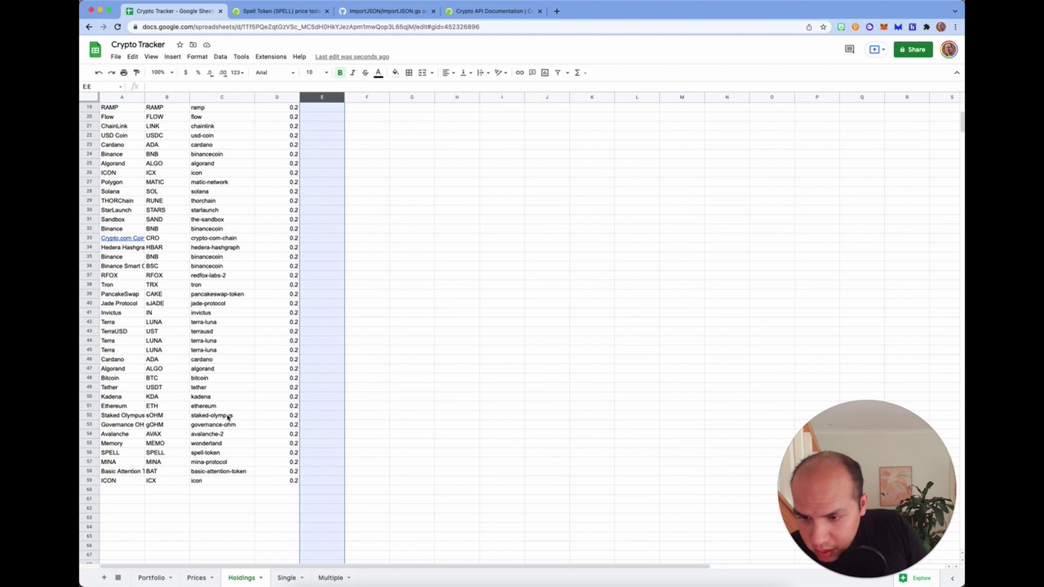
scroll(232, 420, "up", 1)
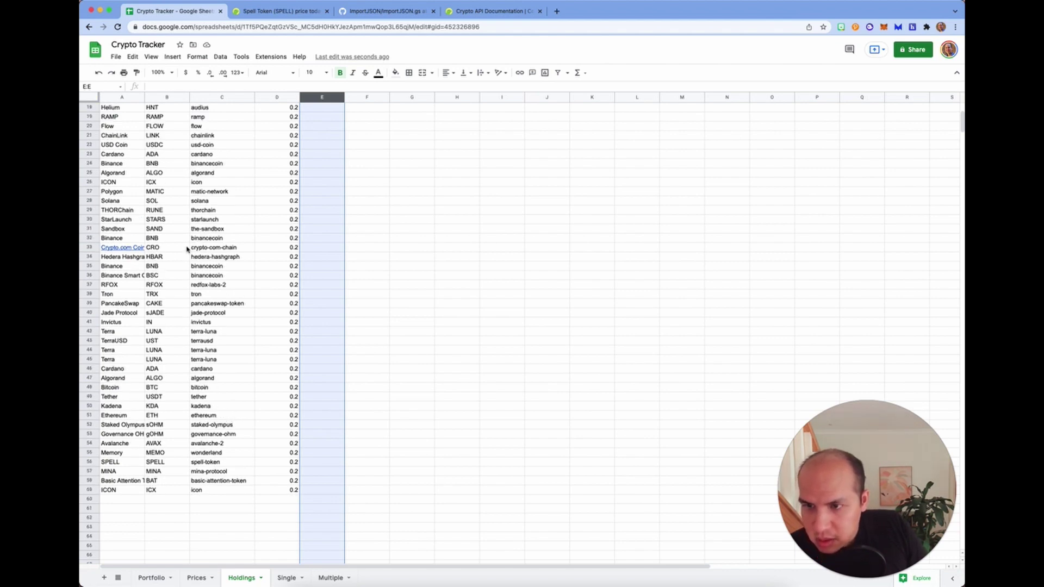
scroll(187, 248, "up", 1)
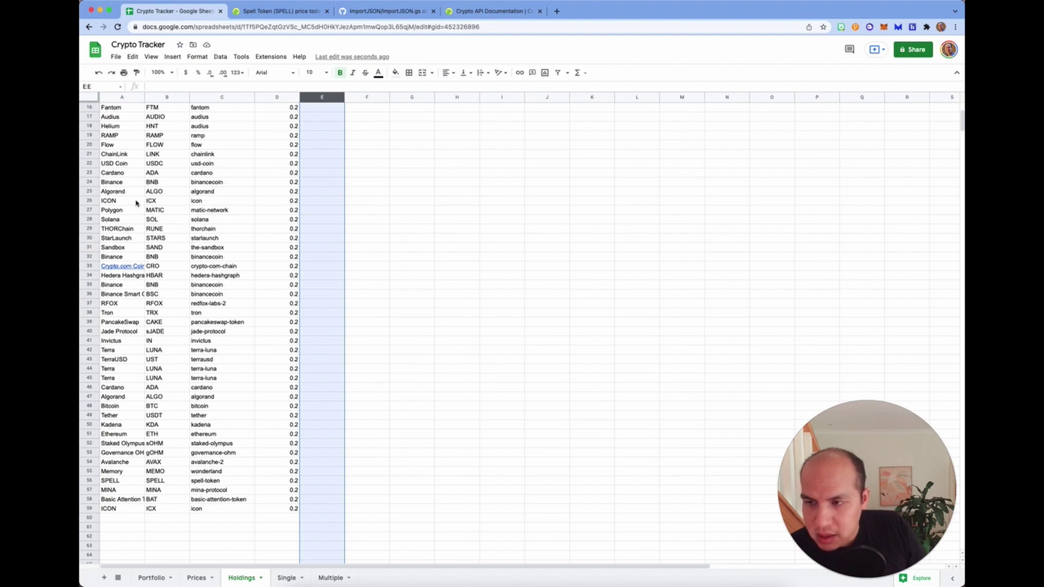
scroll(153, 340, "up", 5)
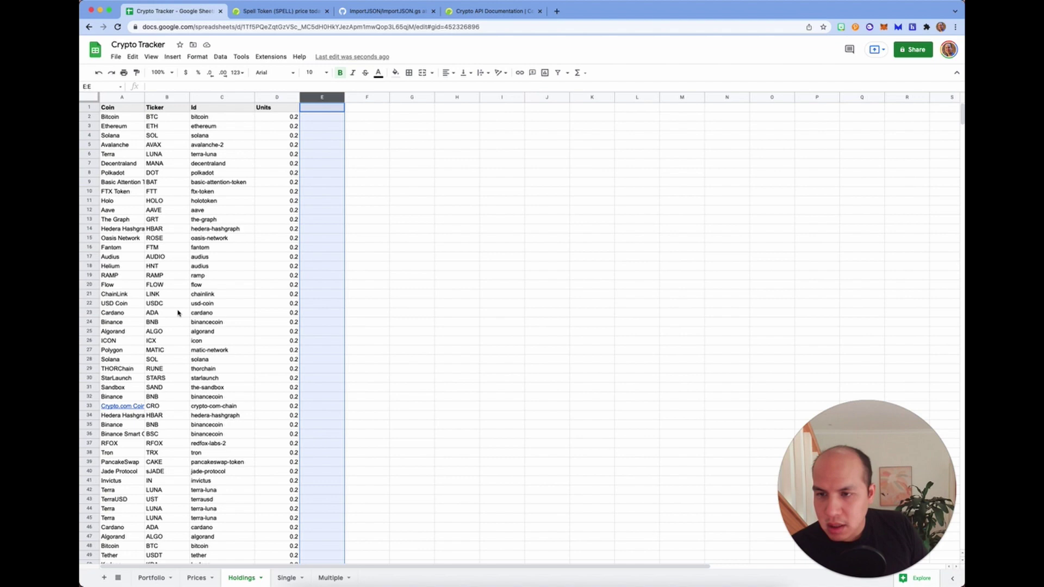
scroll(231, 356, "down", 8)
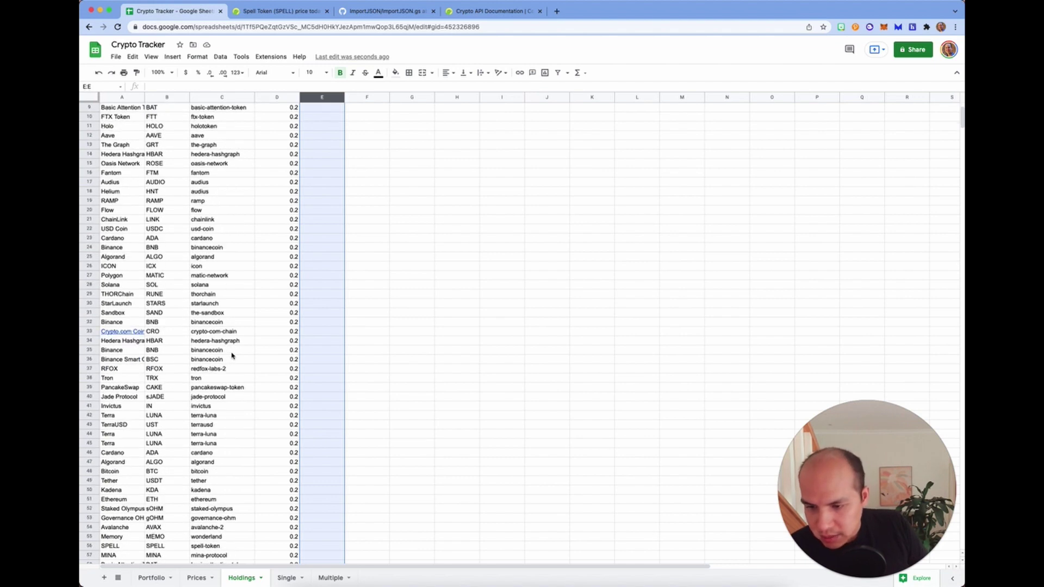
scroll(232, 356, "up", 3)
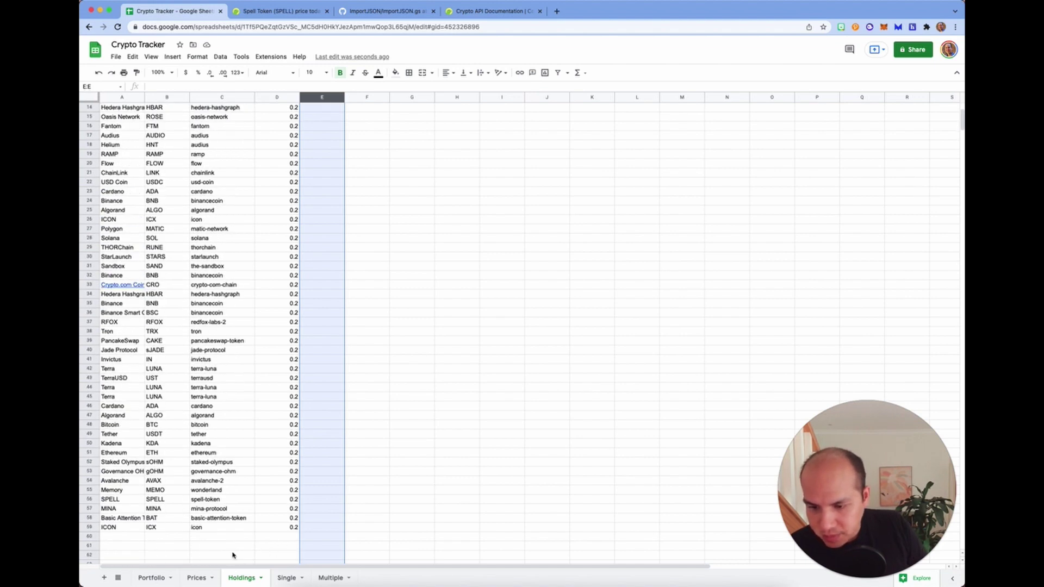
- Copy the ImportJSON formula from the Multiple sheet and paste it into Prices cell A1
left_click(197, 577)
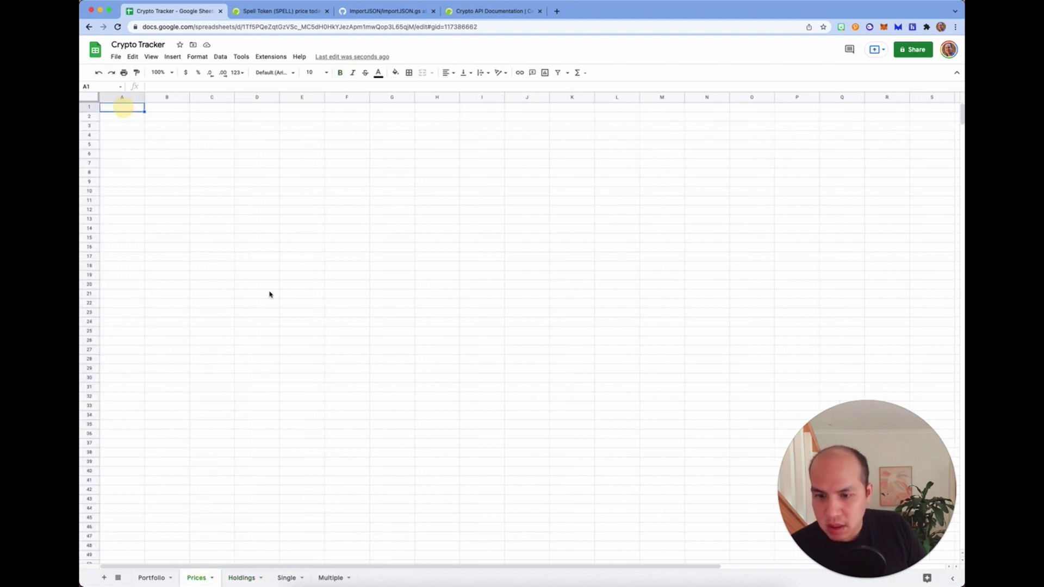
left_click(332, 577)
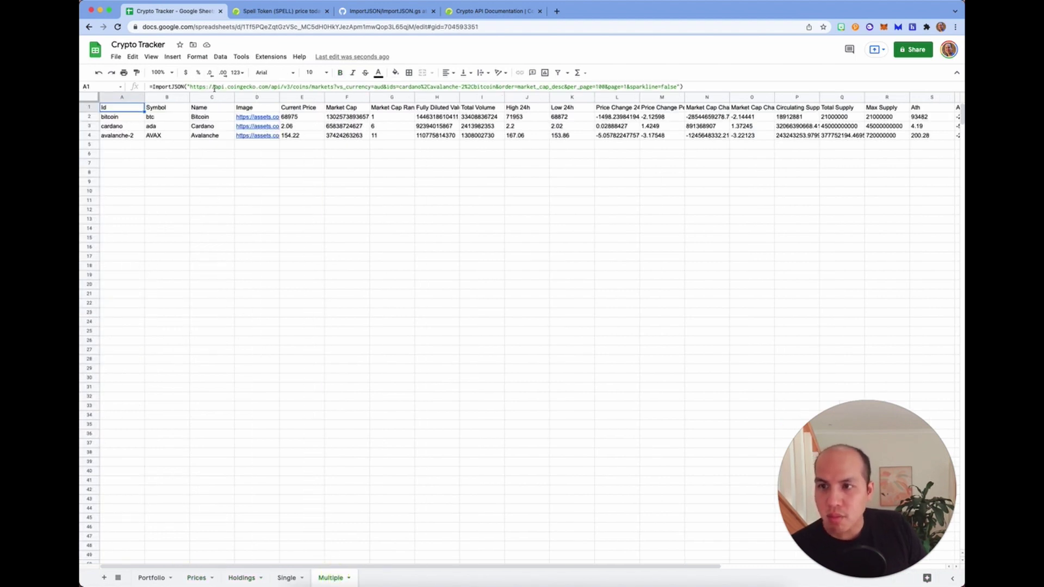
triple_click(689, 87)
key("ctrl+c")
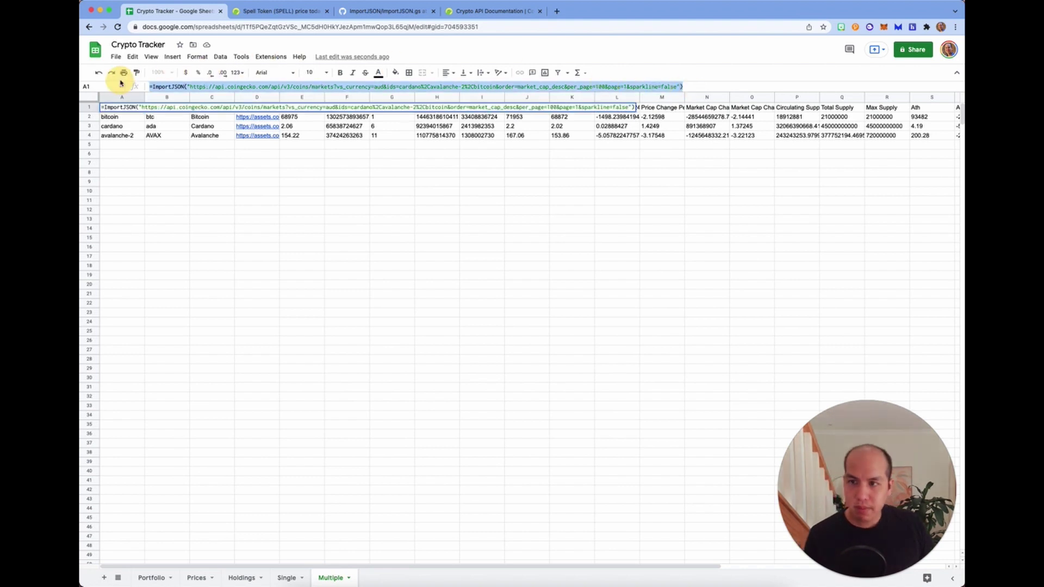
left_click(196, 578)
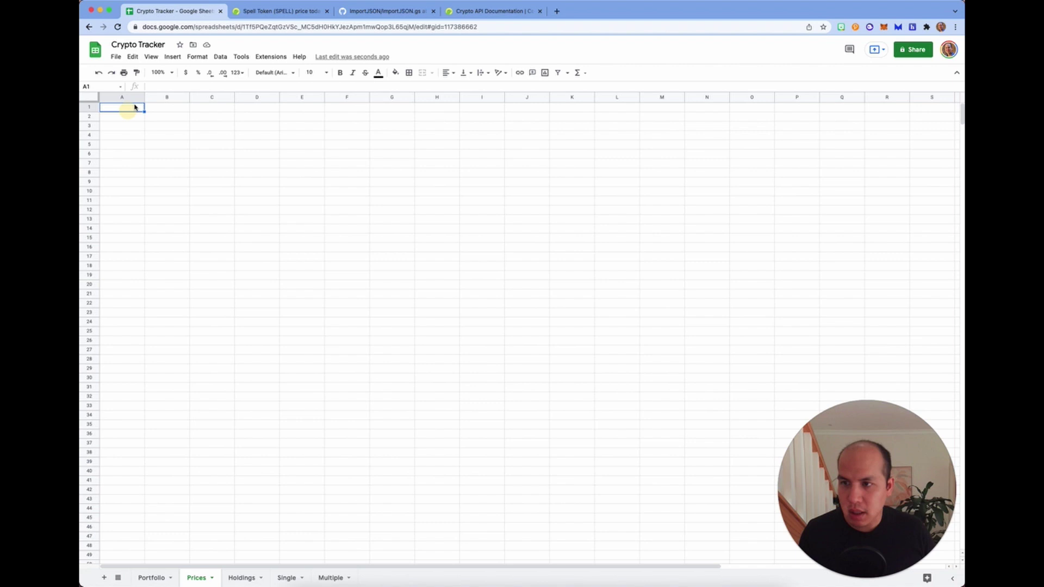
left_click(169, 86)
key("ctrl+v")
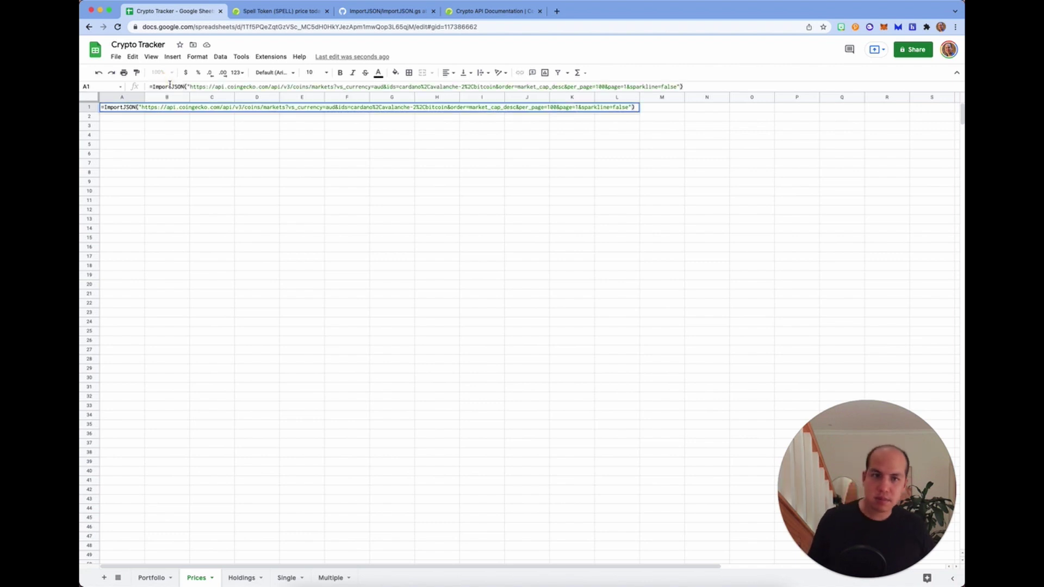
key("Return")
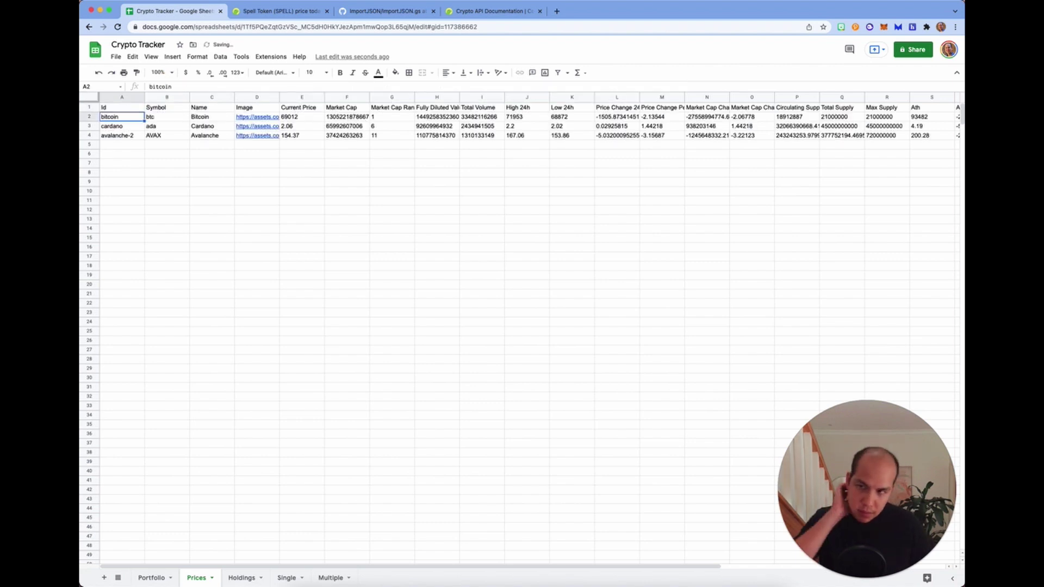
left_click(130, 112)
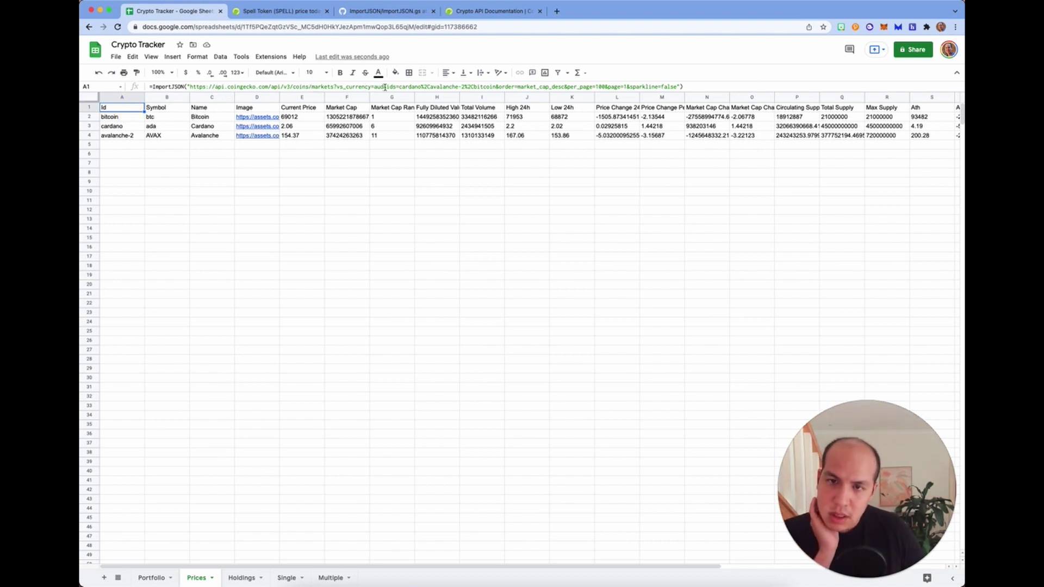
left_click_drag(401, 88, 499, 88)
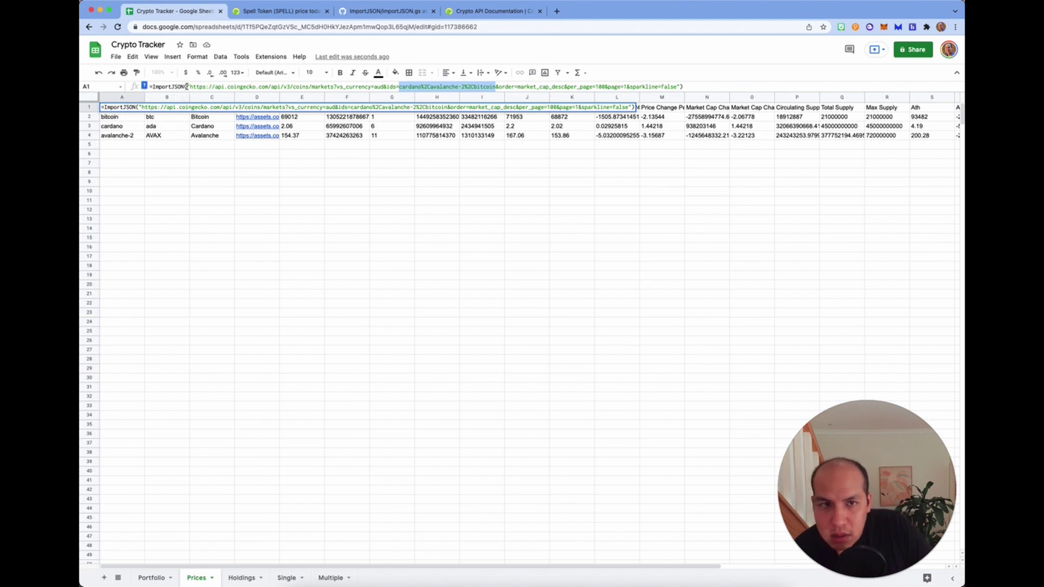
left_click(186, 86)
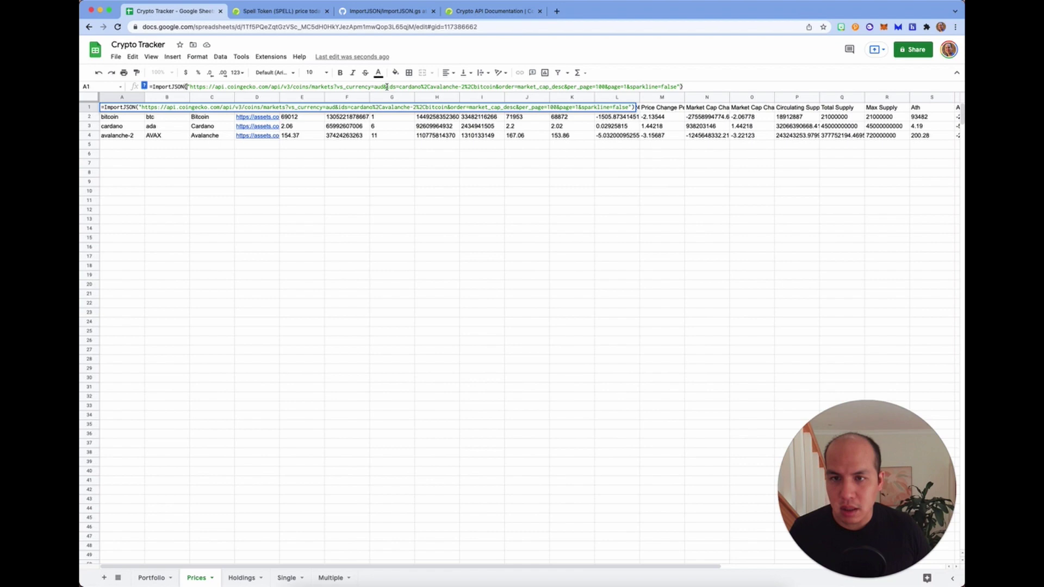
left_click_drag(387, 87, 188, 88)
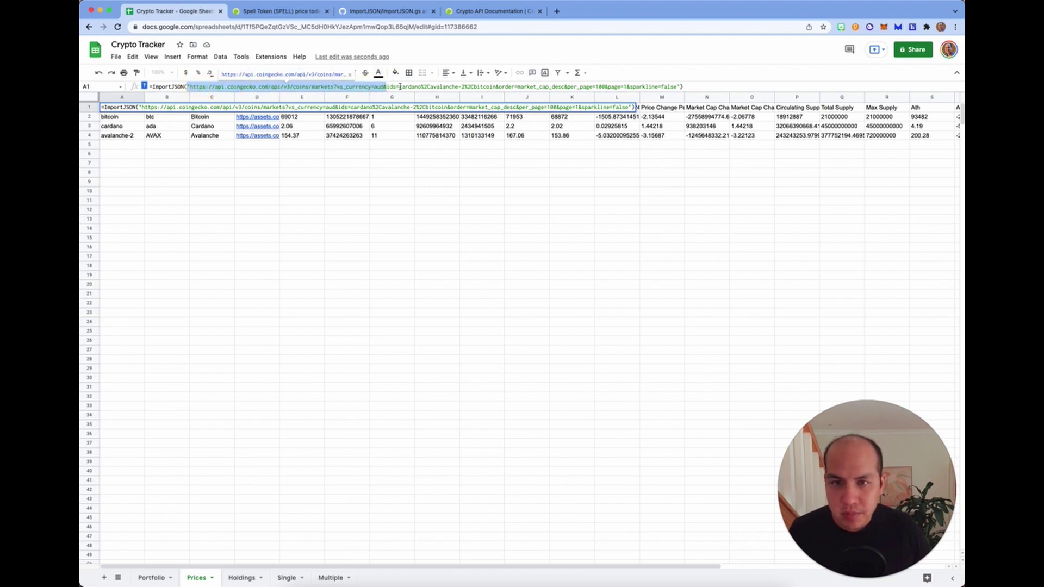
left_click_drag(403, 87, 191, 87)
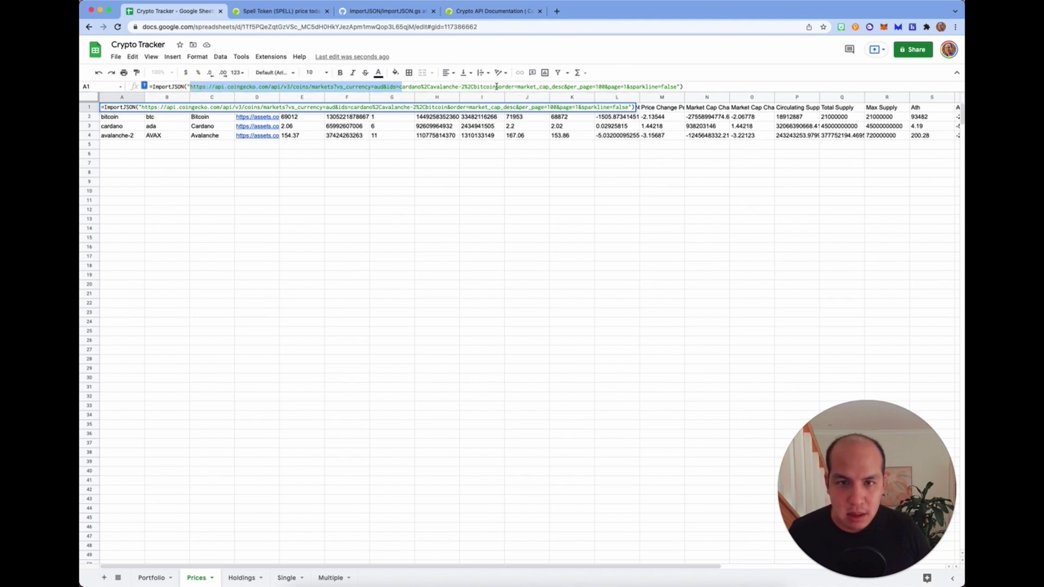
left_click_drag(496, 87, 674, 86)
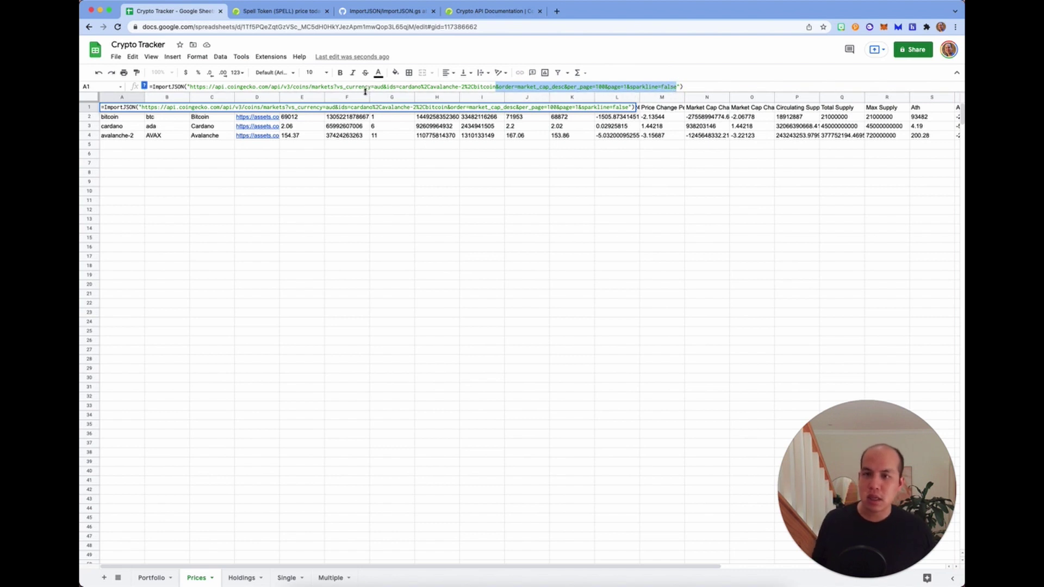
- Wrap the URL argument of the Prices A1 ImportJSON formula in CONCATENATE
left_click(187, 87)
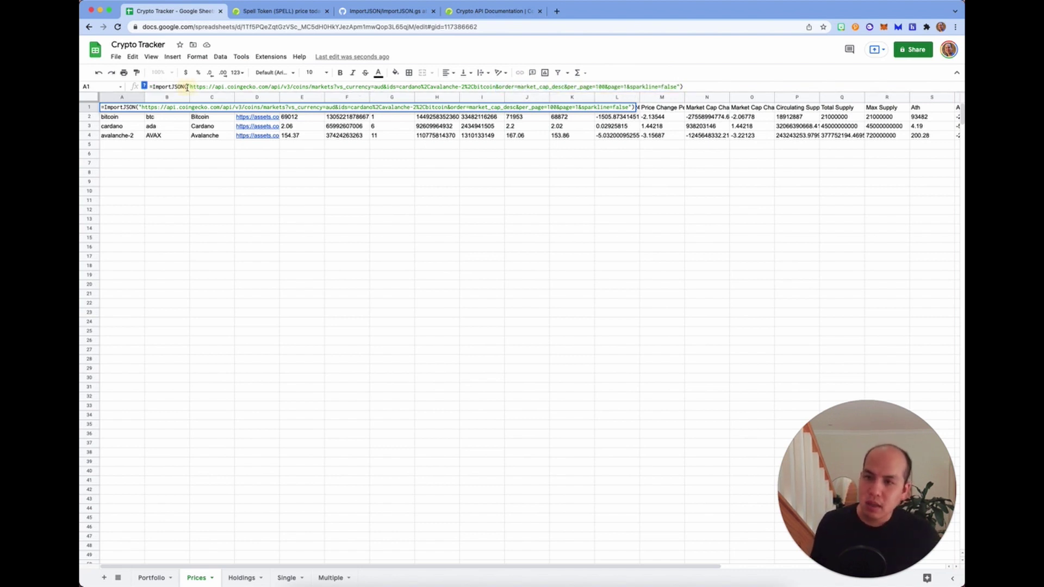
type("CON")
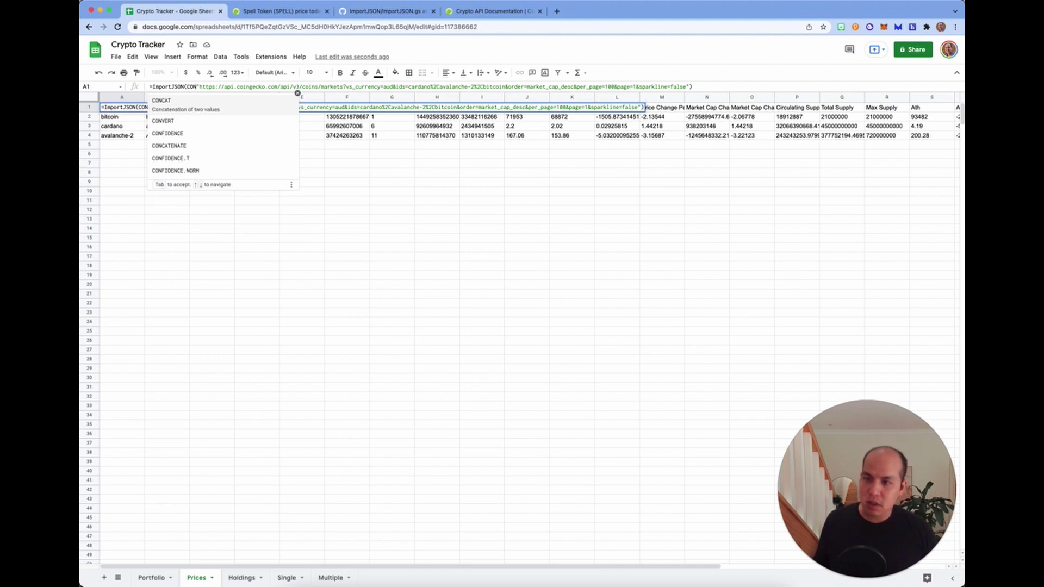
key("Down")
key("Down")
key("Down")
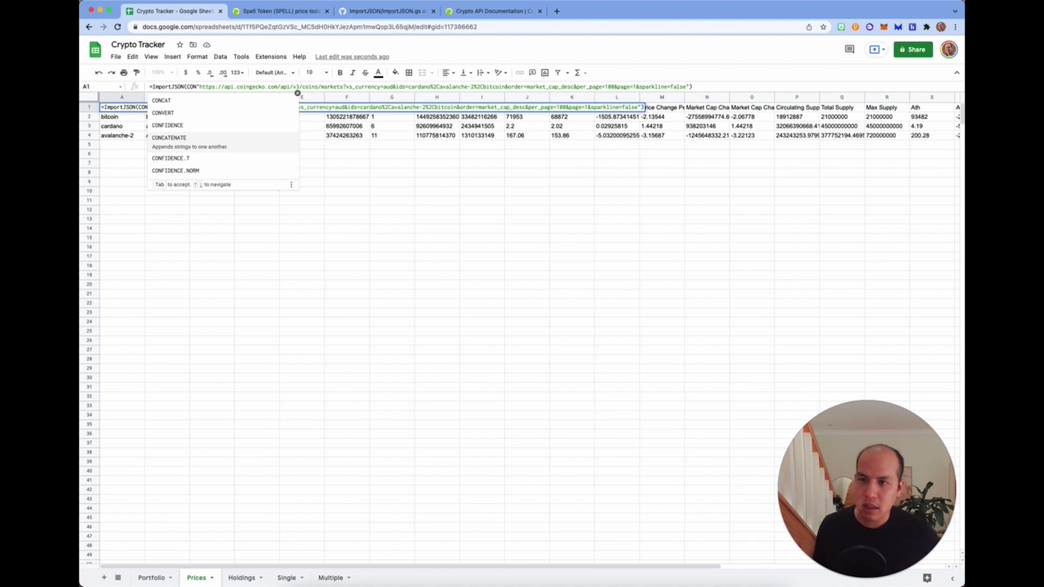
key("Tab")
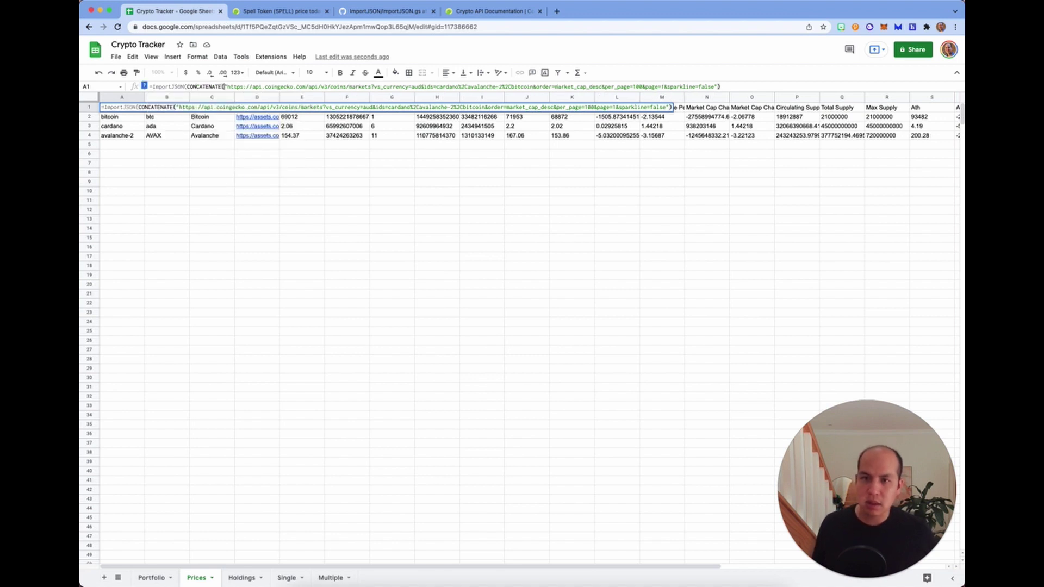
- Split the coin-id list into its own quoted piece with "," separators and apply the formula
left_click(436, 85)
type("\",\"")
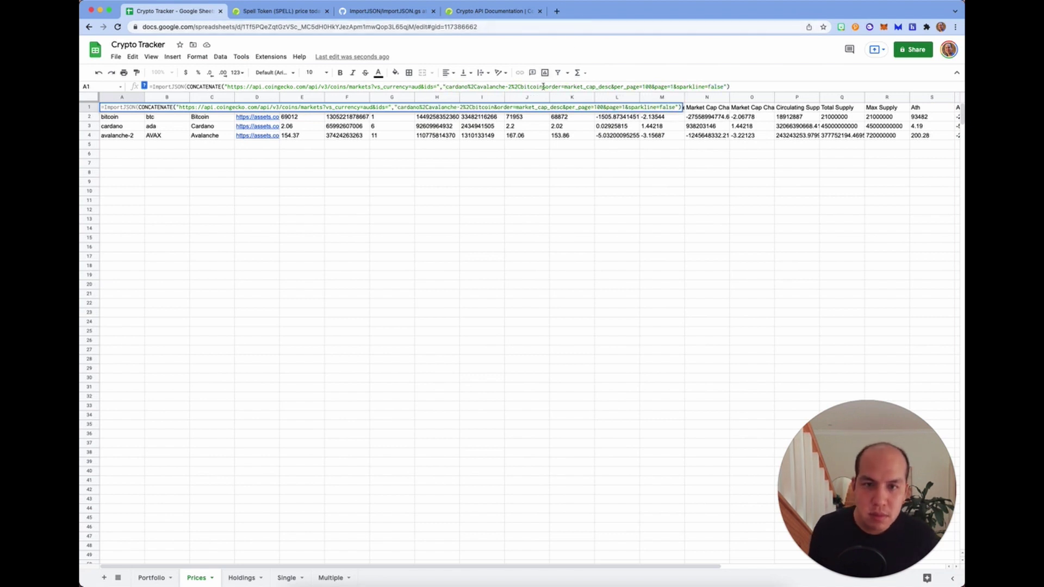
left_click(543, 87)
type("\",")
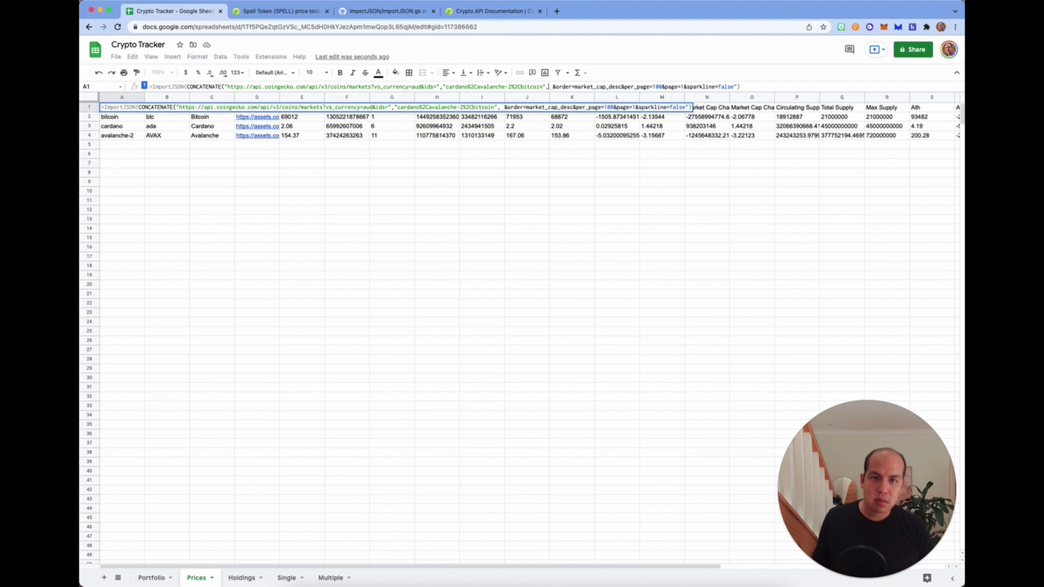
key("BackSpace")
type("\"")
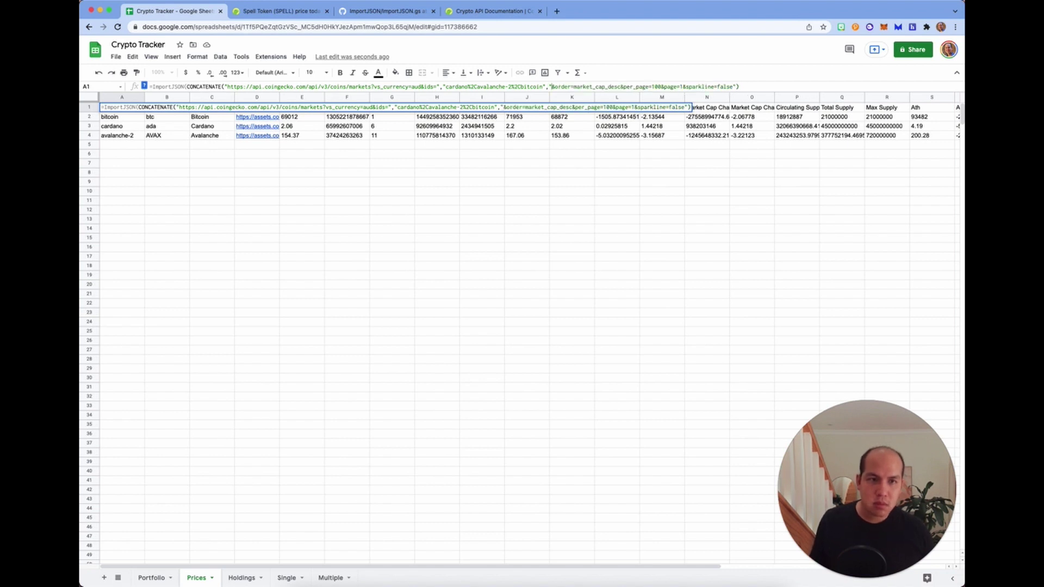
left_click(651, 239)
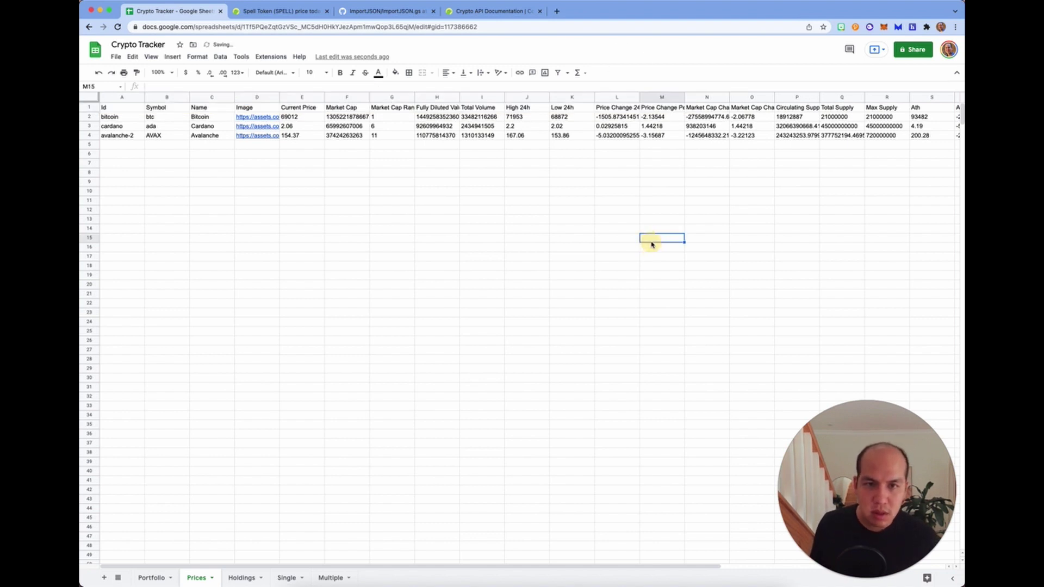
- Inspect the updated Prices A1 formula, then return to the Holdings coin list
left_click(114, 108)
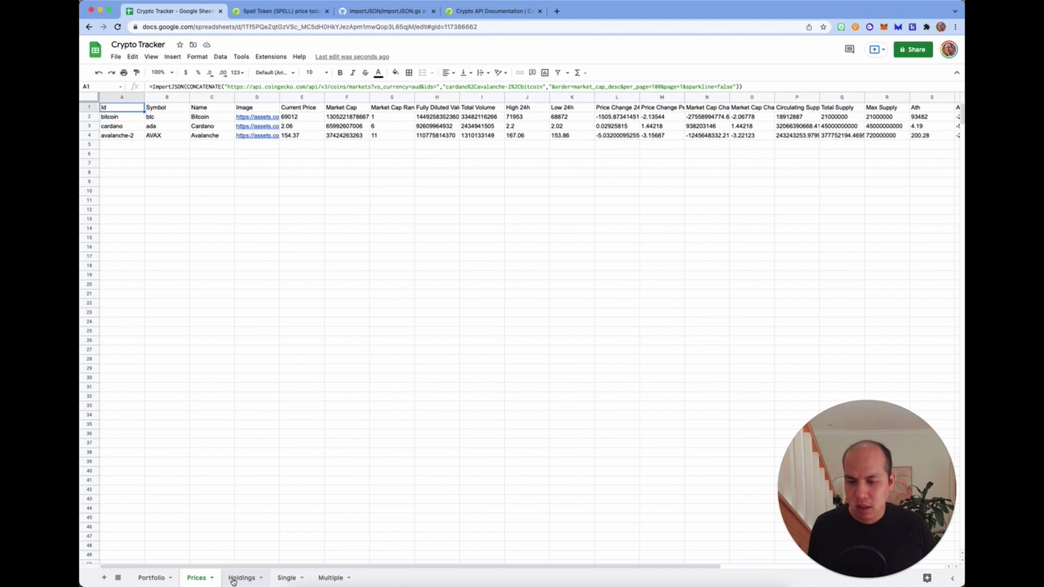
left_click(232, 580)
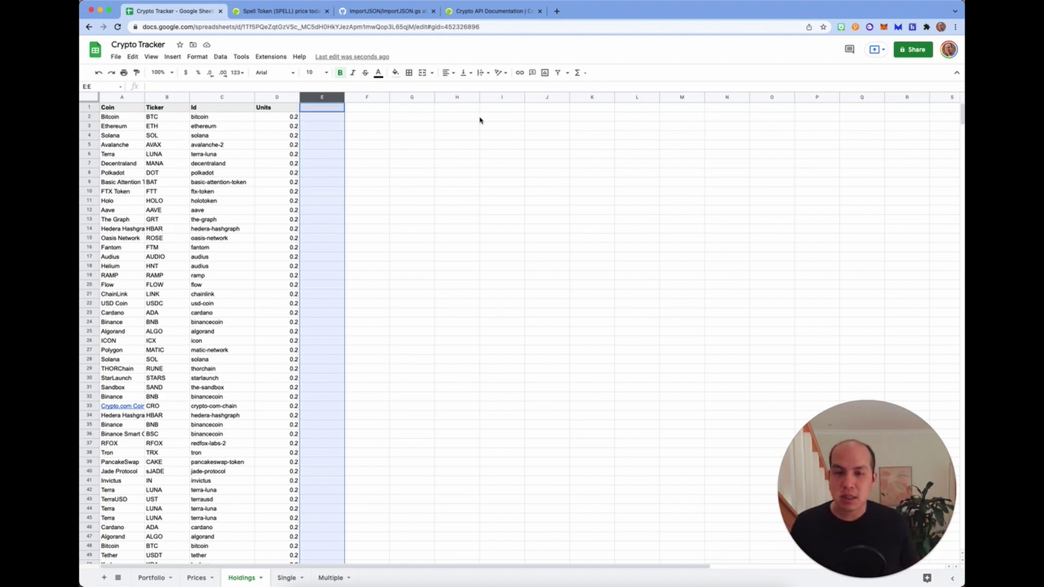
- Enter =Join(",",C2:C) in Holdings cell H2 to list all coin ids
left_click(464, 119)
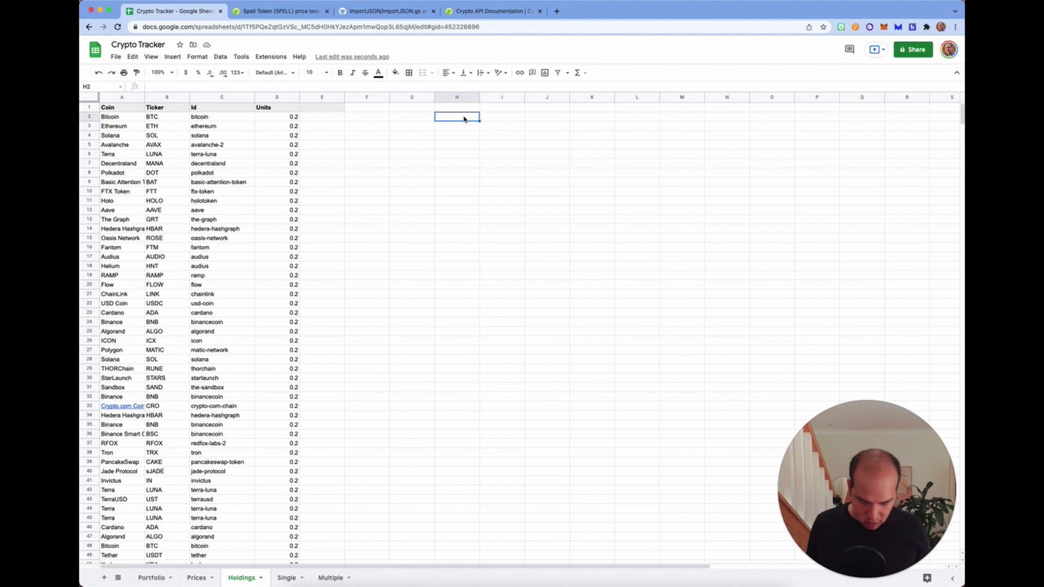
type("=Join")
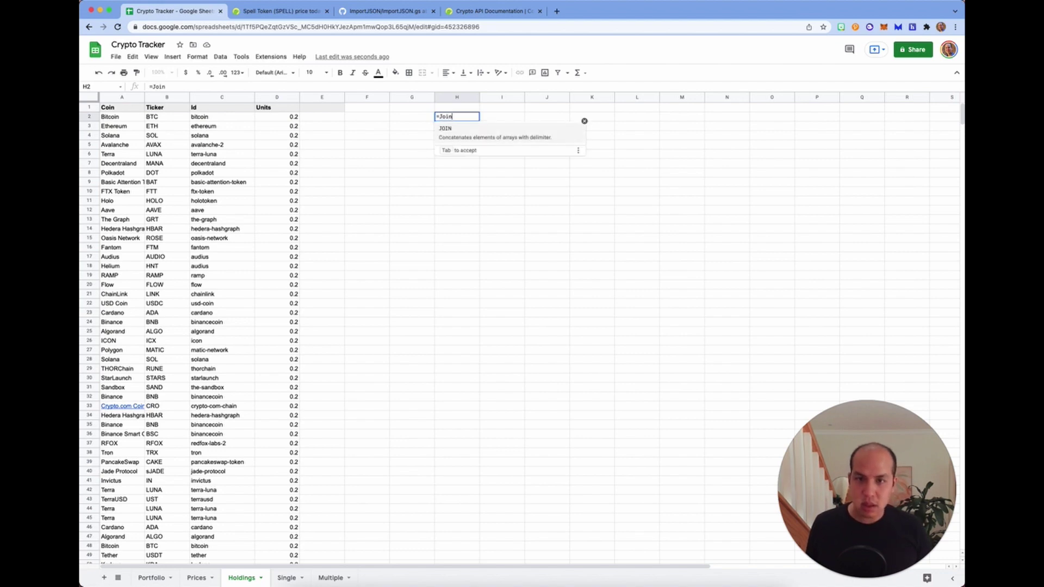
type("(")
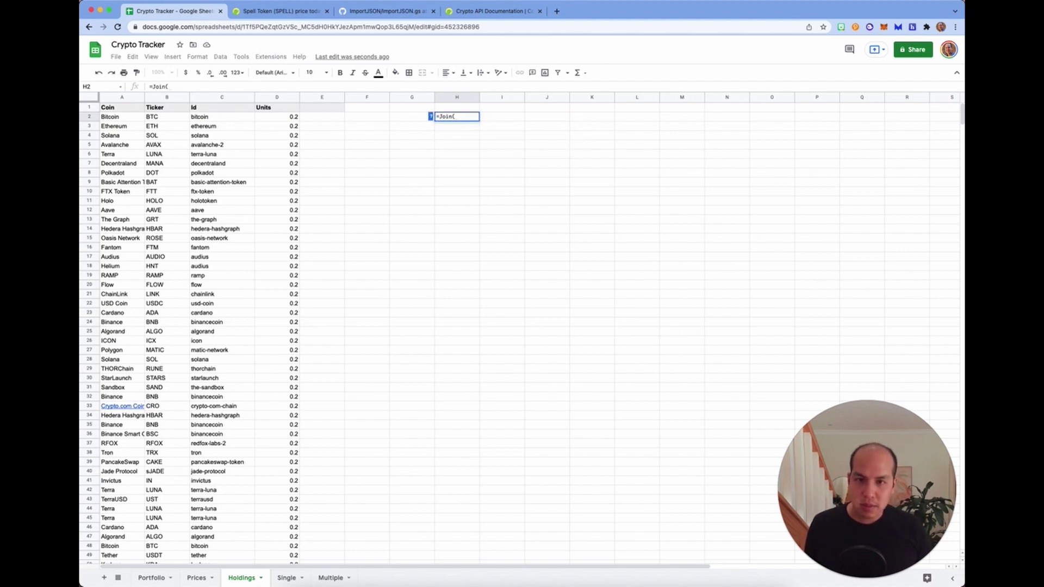
type("\",\",")
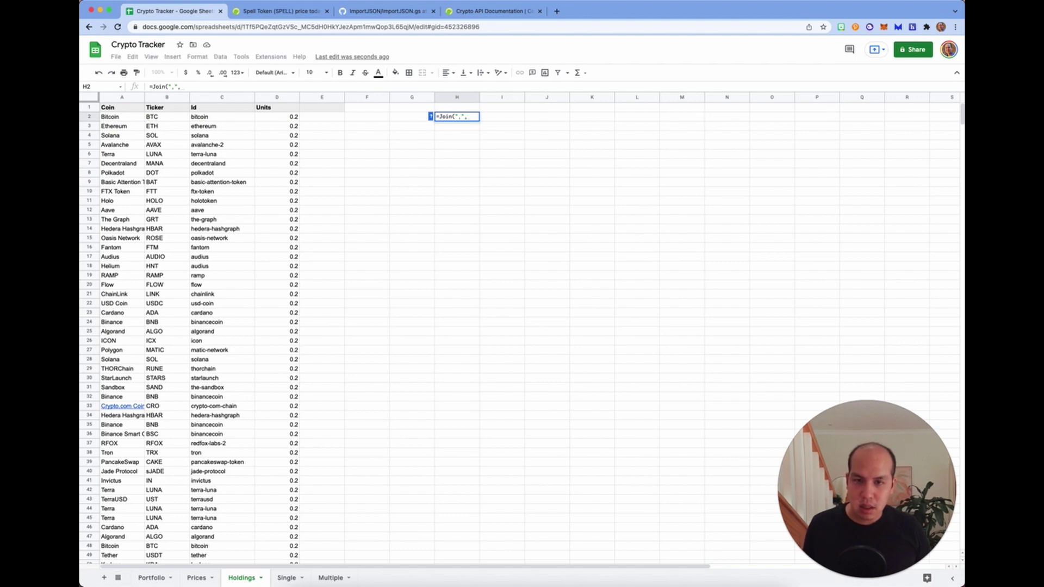
type("C")
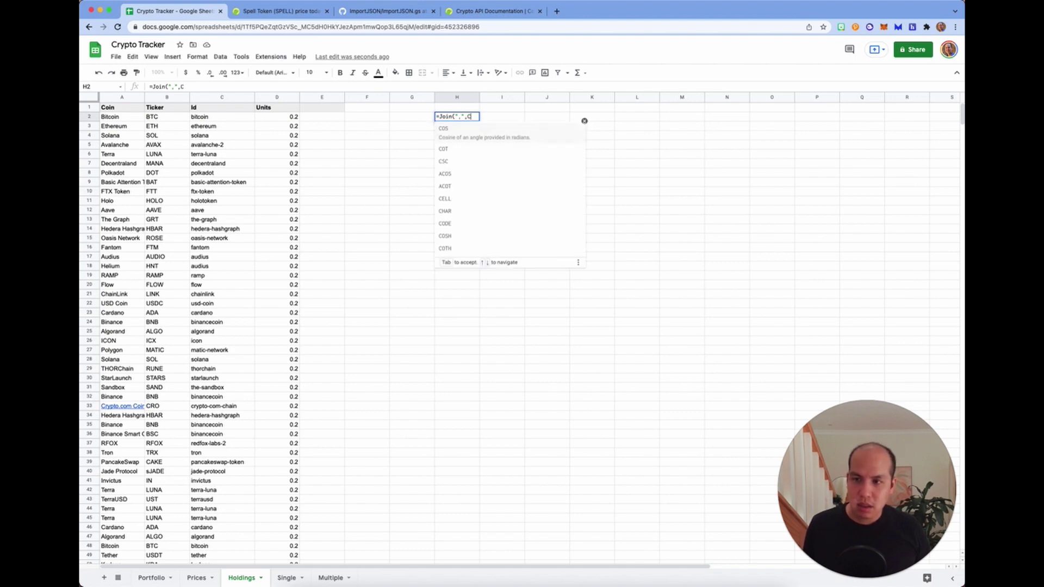
type("2:")
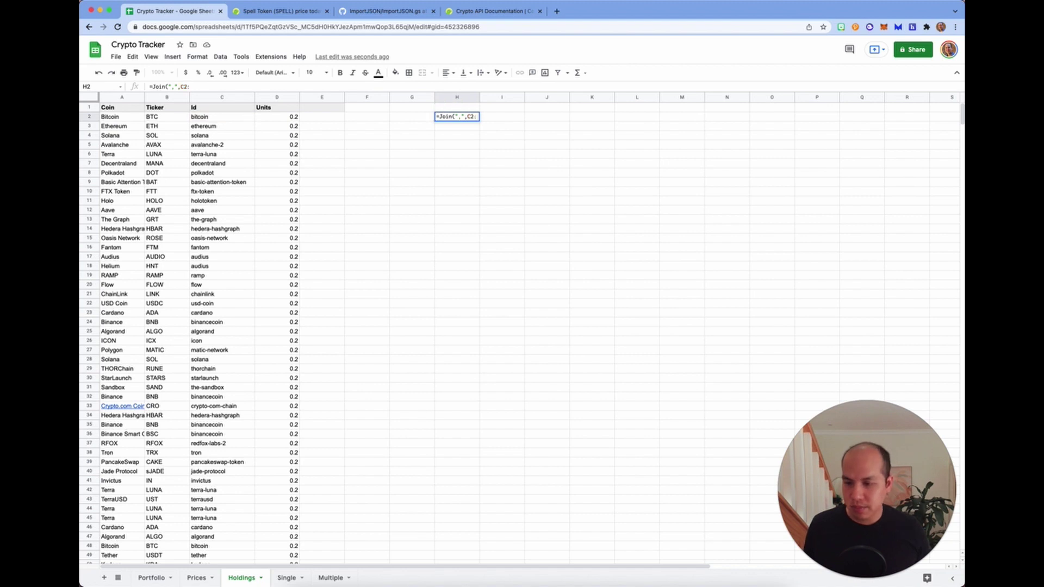
type("C)")
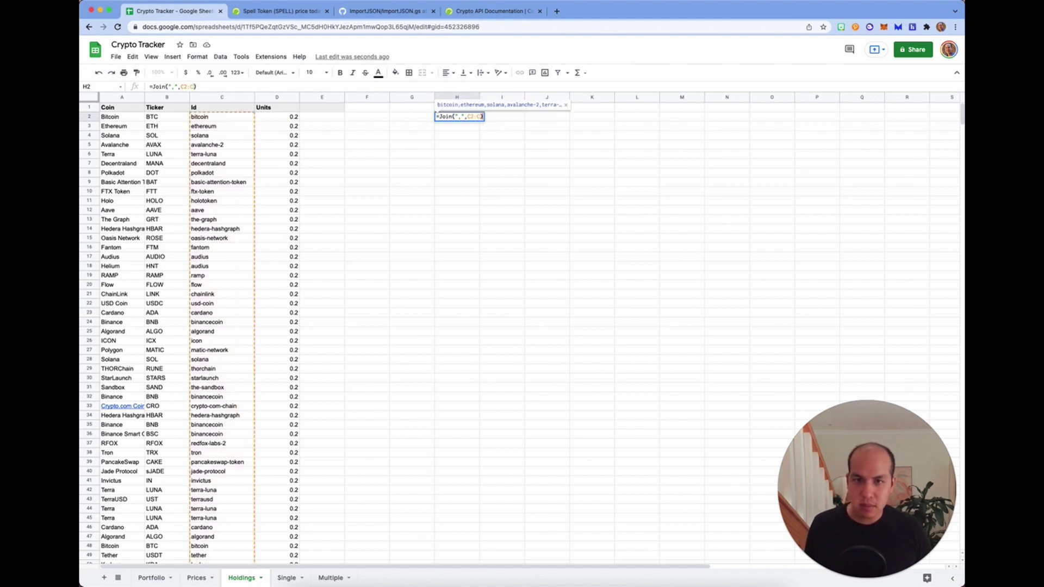
key("Return")
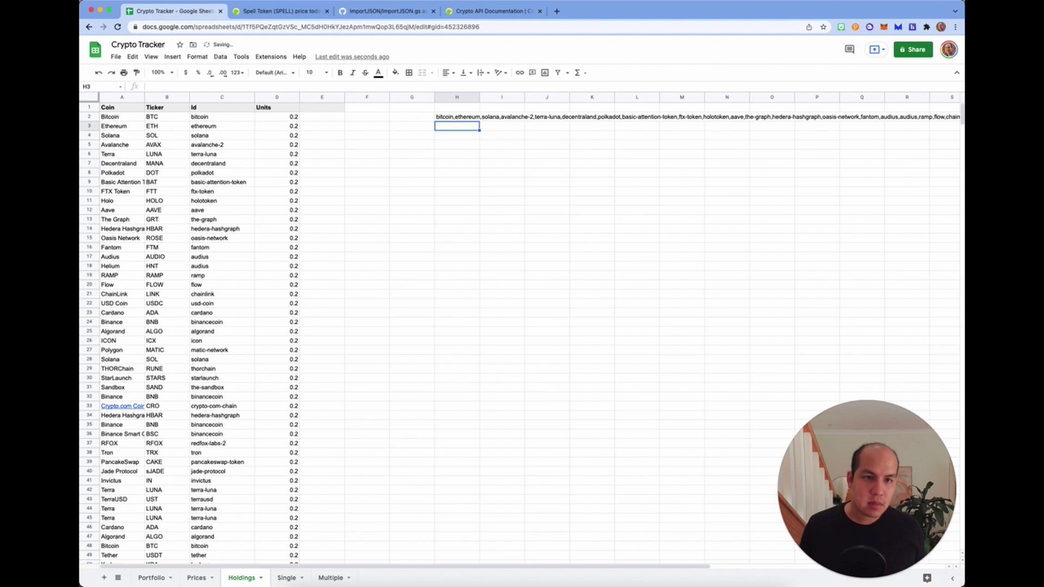
- Copy the JOIN formula text from H2's formula bar
left_click(456, 117)
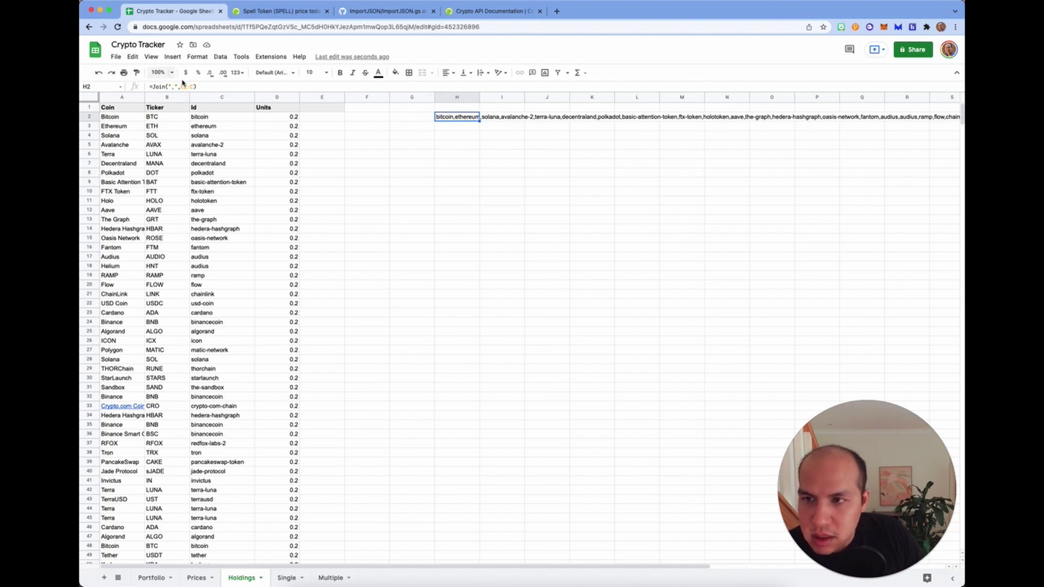
left_click_drag(197, 86, 152, 86)
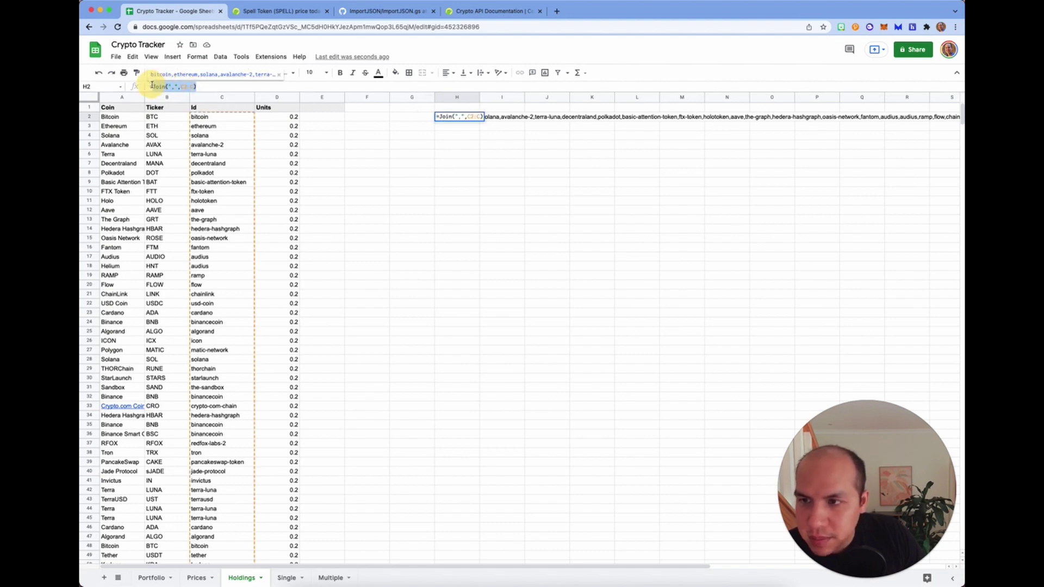
right_click(152, 86)
left_click(174, 145)
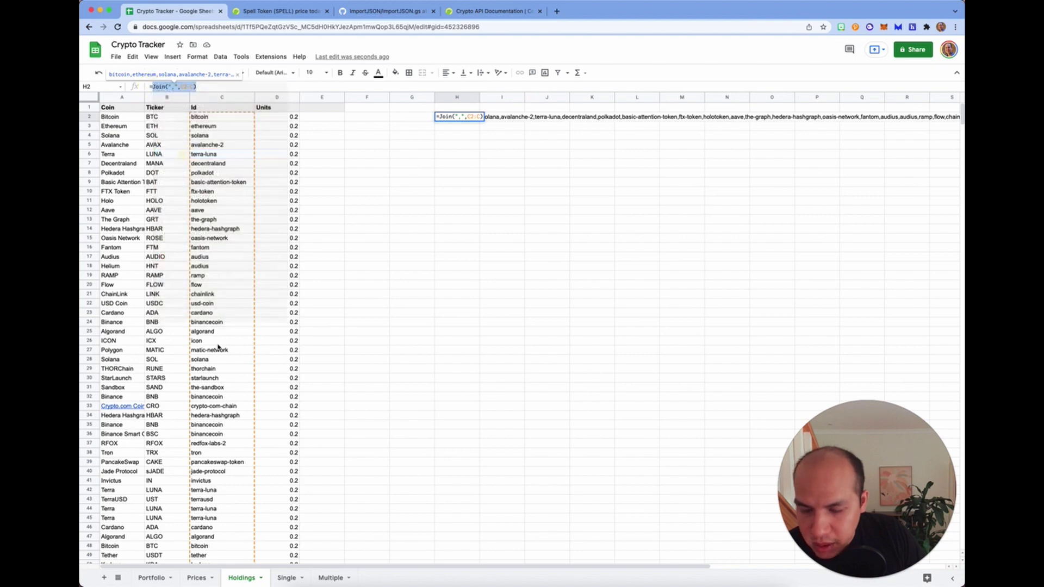
left_click(195, 578)
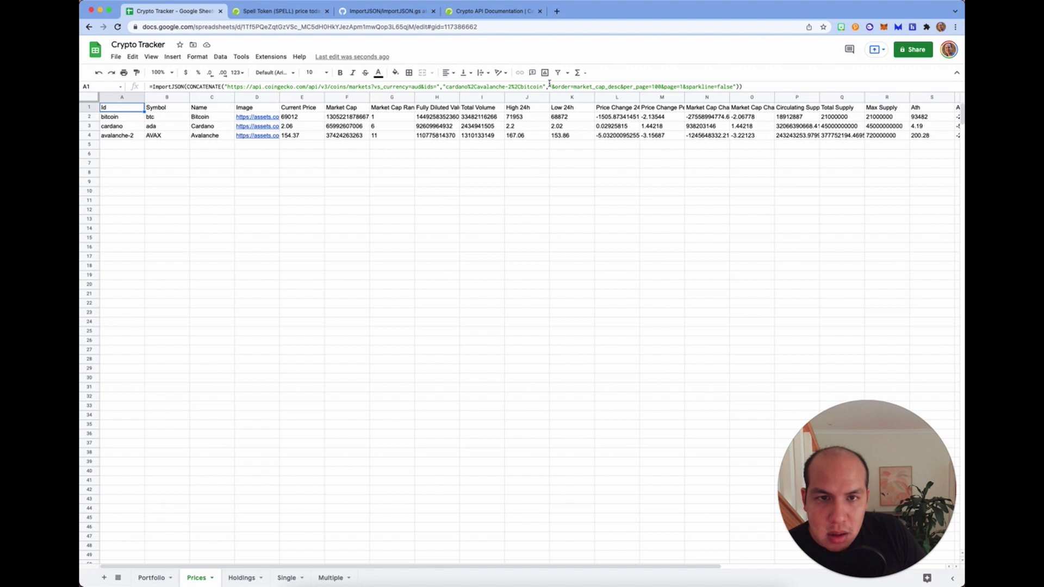
- Replace the hard-coded coin ids in Prices A1 with a JOIN(",", ) call
left_click_drag(544, 87, 441, 87)
key("BackSpace")
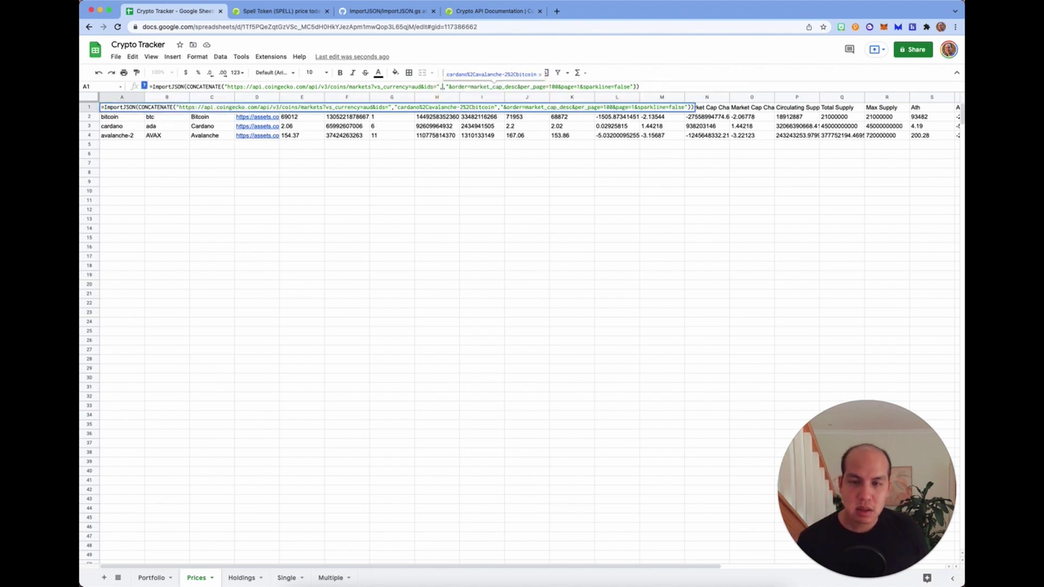
left_click(242, 580)
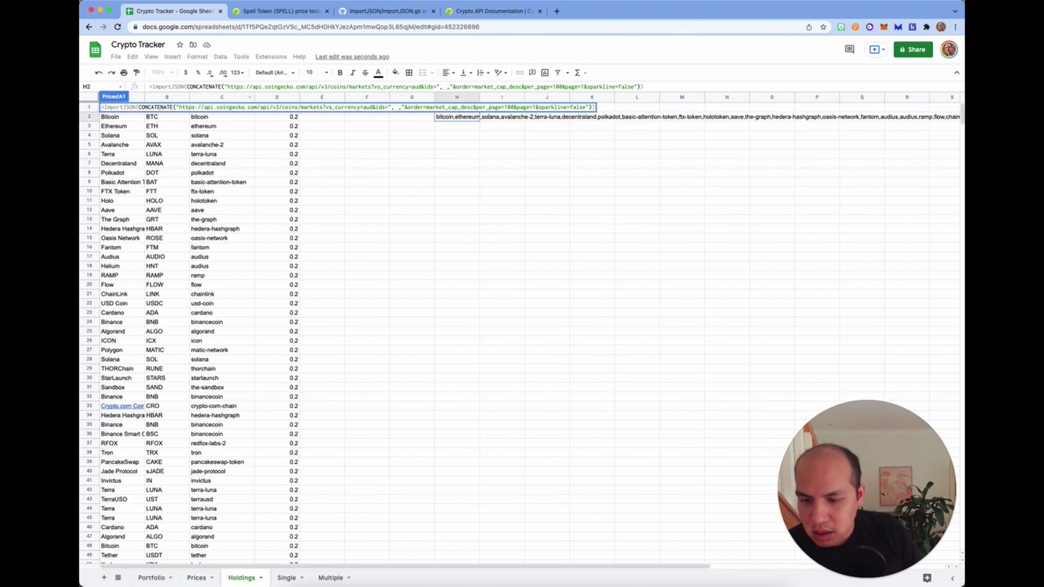
left_click(192, 578)
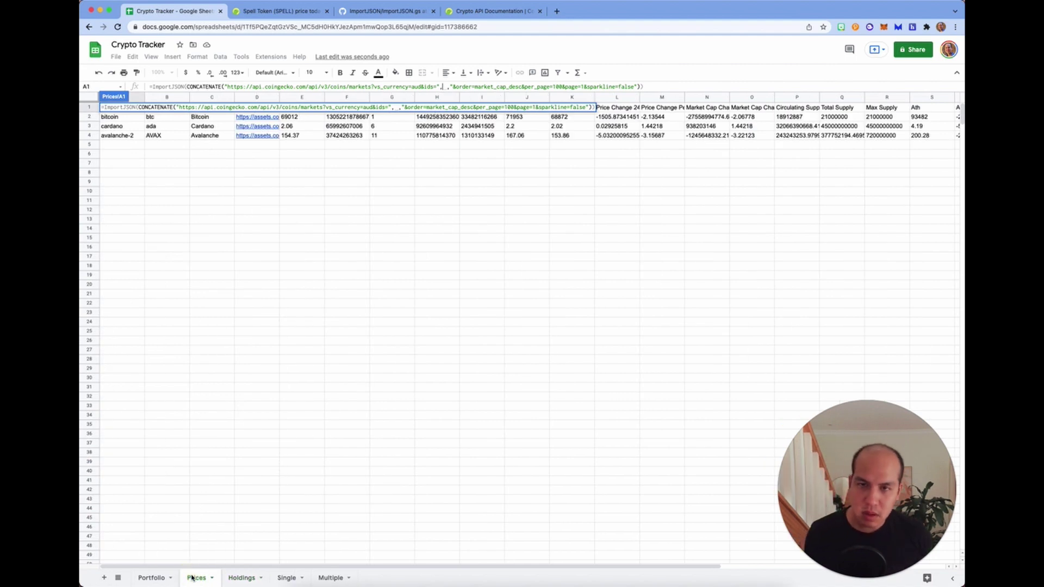
type("JOIN")
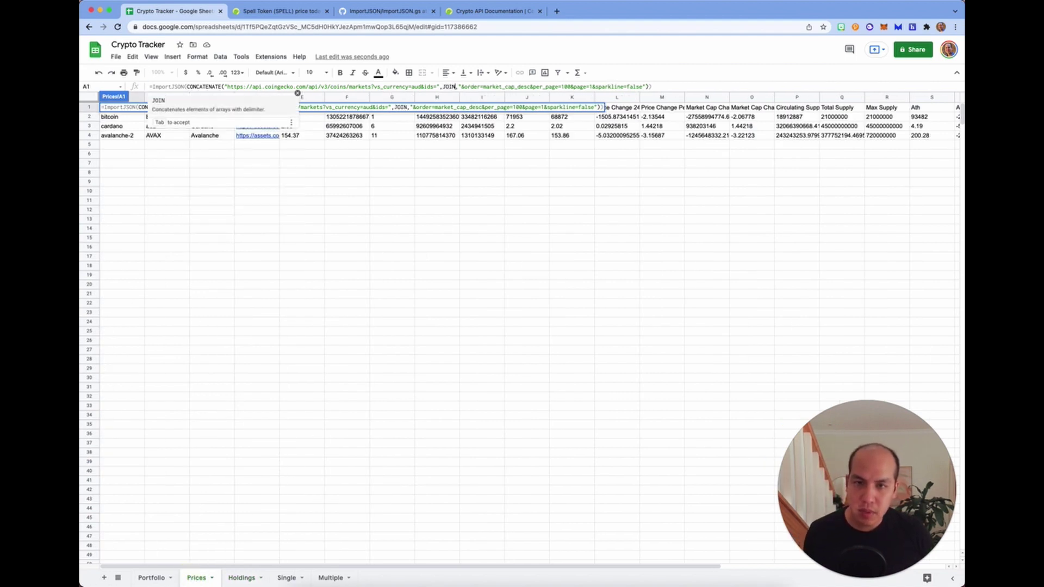
type("(\"")
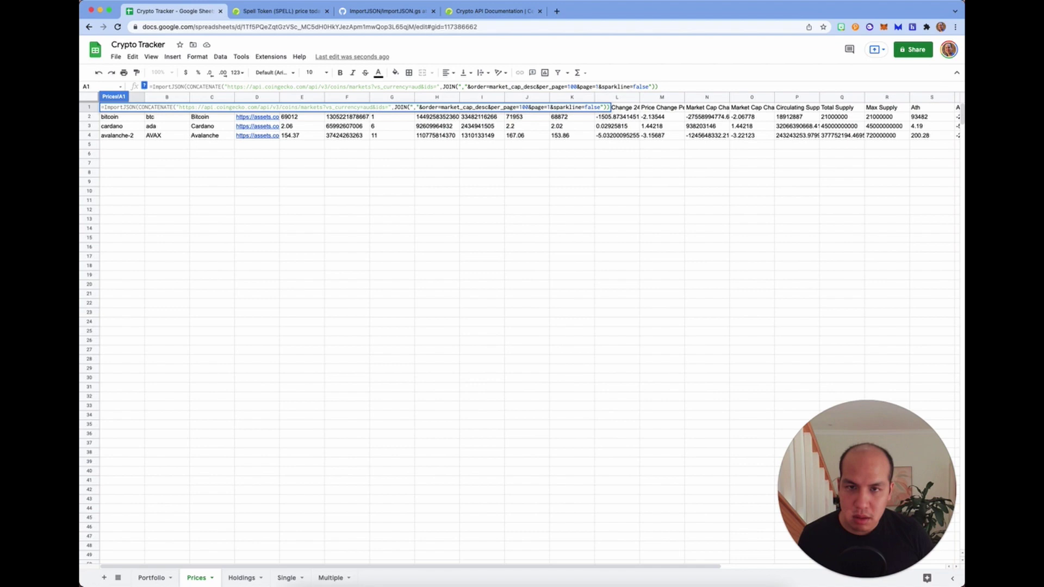
type(",\",")
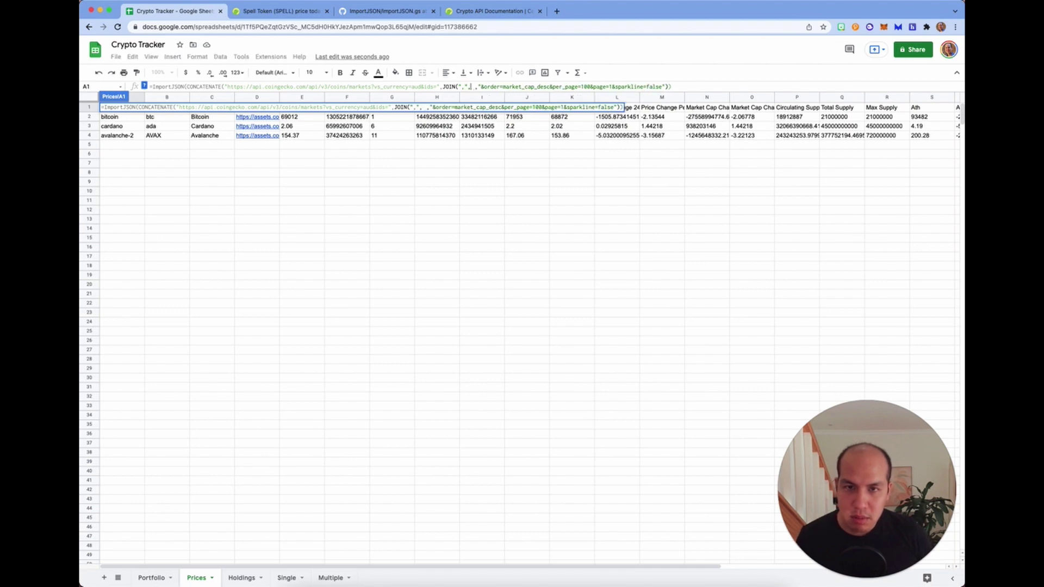
type(")")
key("Left")
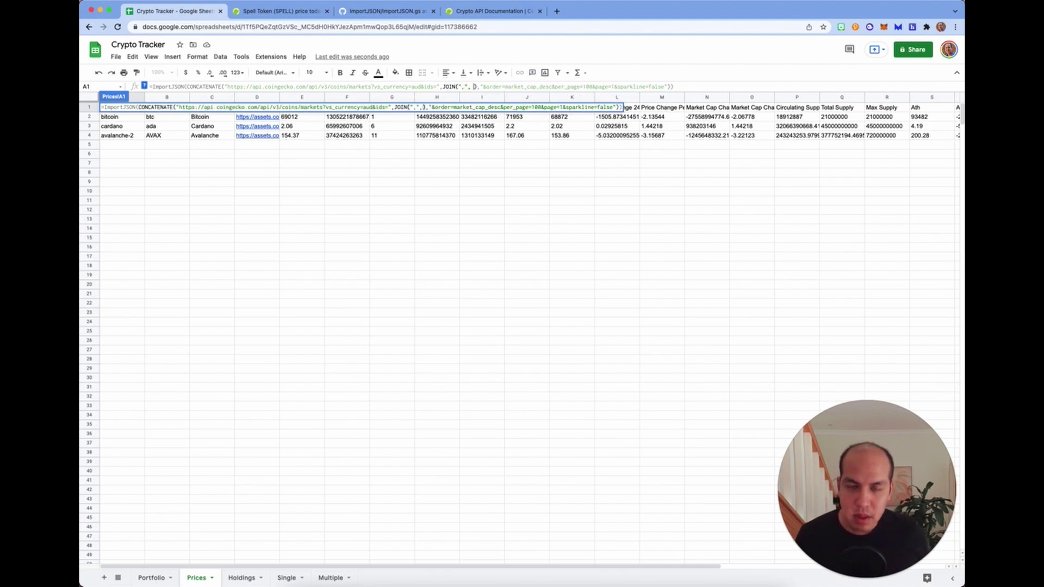
- Point the JOIN at Holdings!C2:C and commit; the import returns a 429 #ERROR!
left_click(241, 577)
left_click(220, 116)
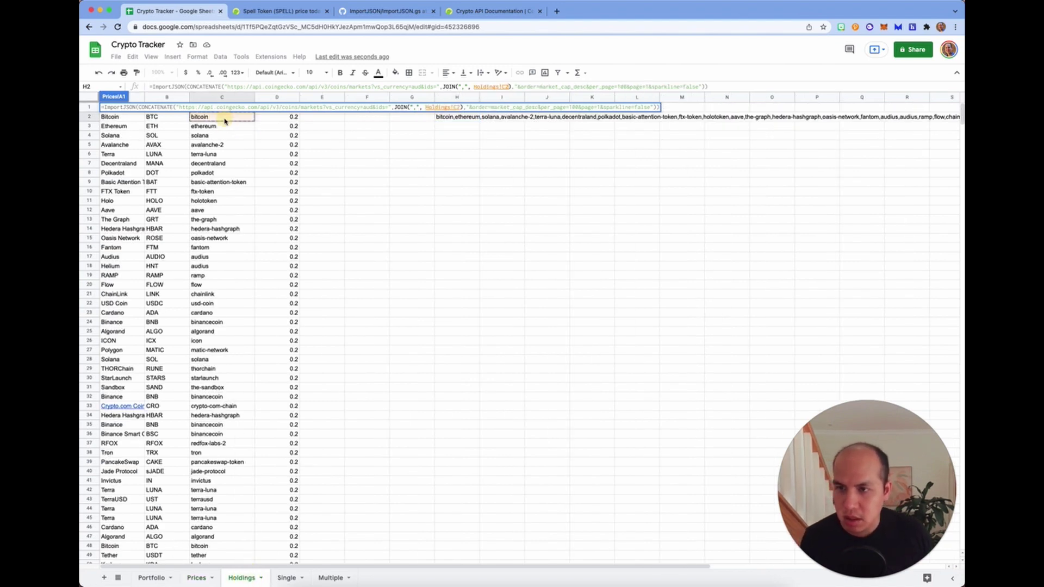
scroll(221, 272, "down", 15)
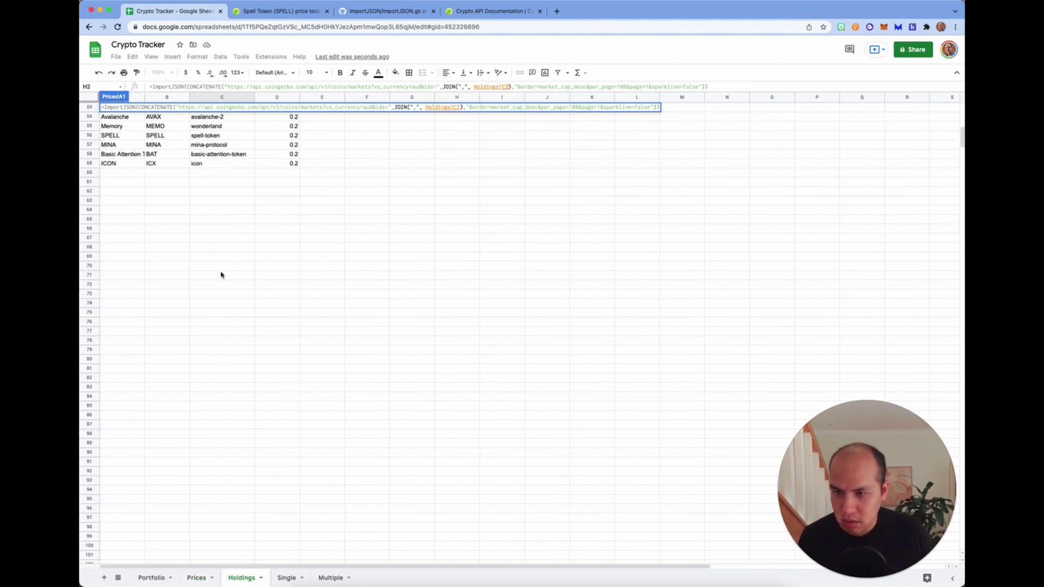
left_click(217, 164, "shift")
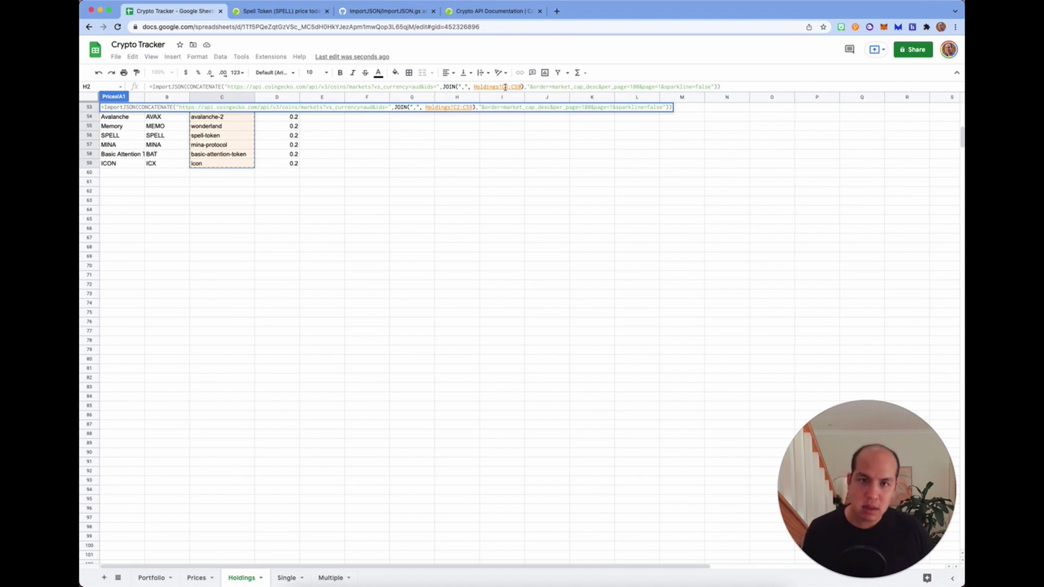
left_click(519, 87)
key("BackSpace")
key("BackSpace")
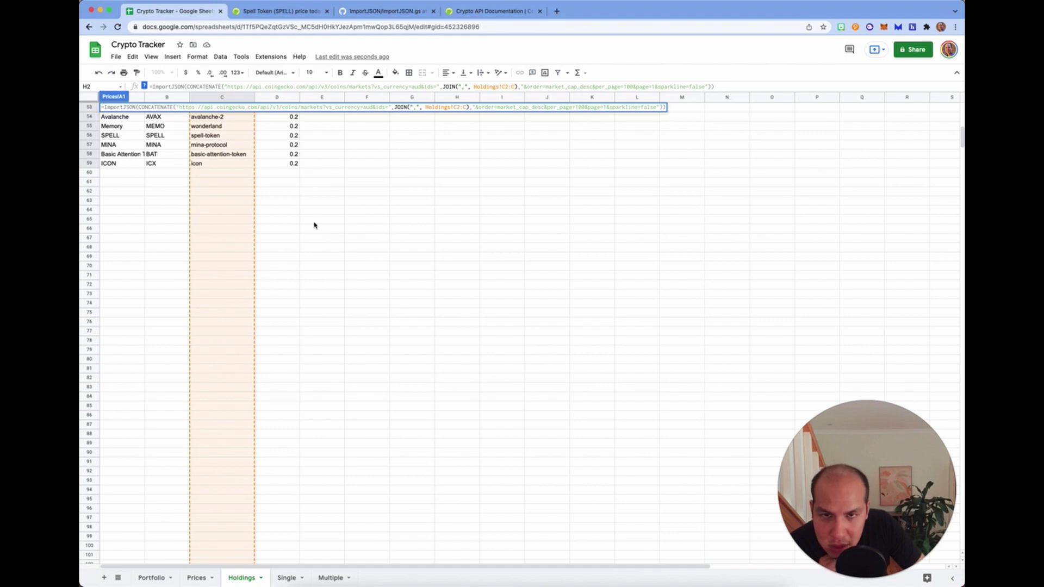
key("Return")
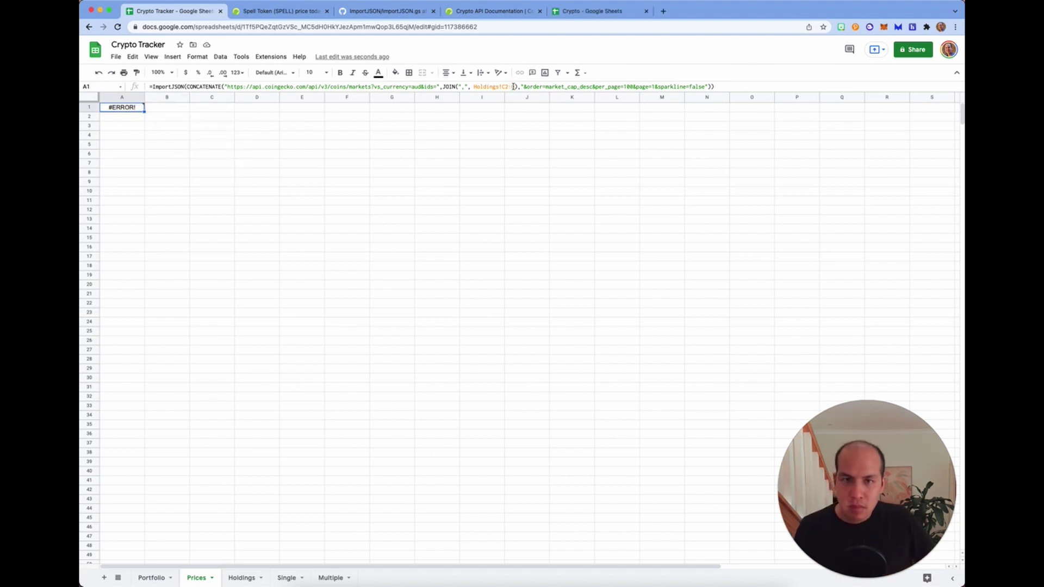
- Wrap Holdings!C2:C in UNIQUE() inside the Prices A1 import formula so every held coin loads
left_click(513, 87)
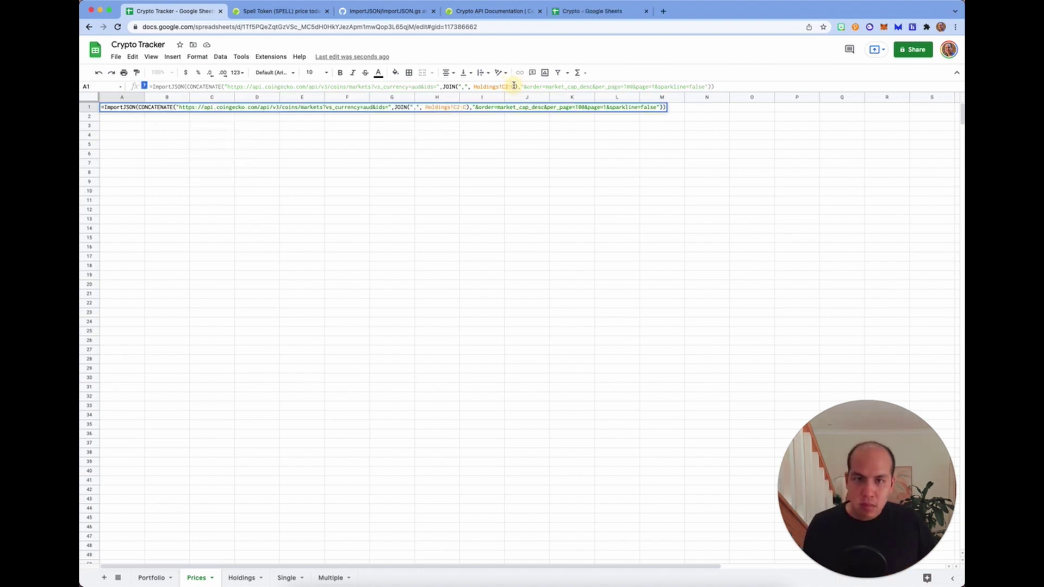
left_click(473, 86)
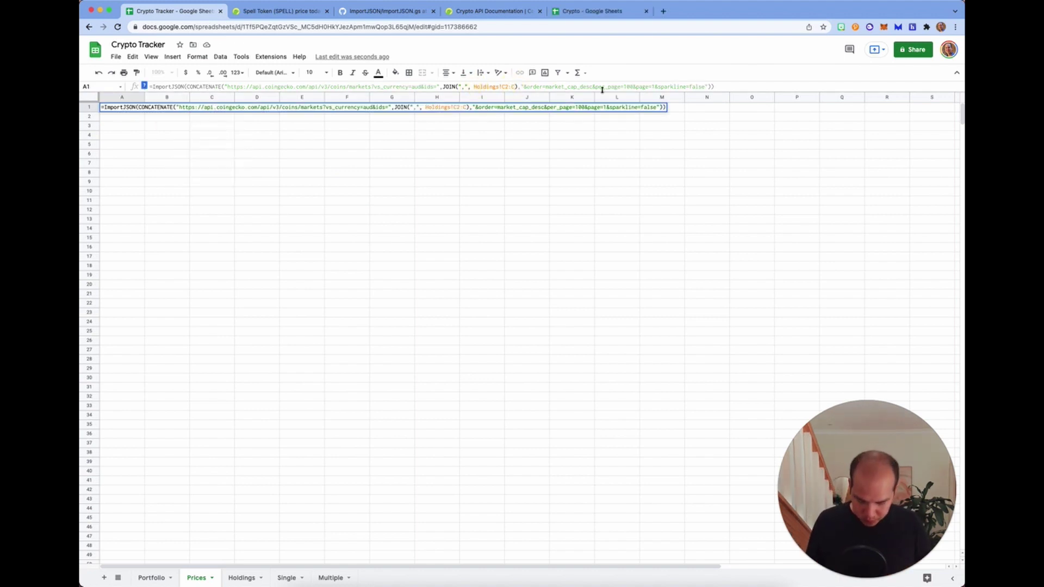
type("Unique")
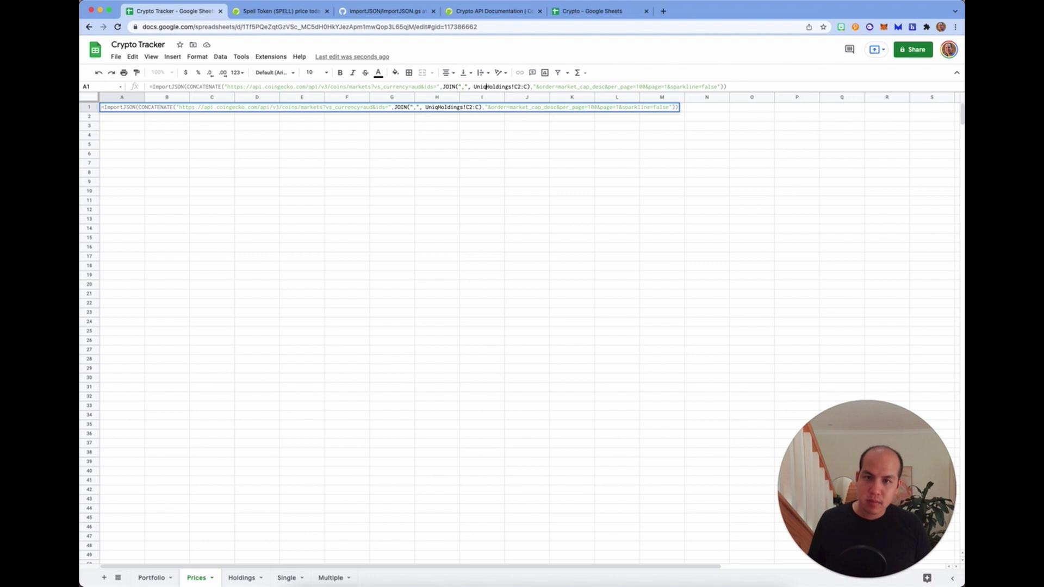
type("(")
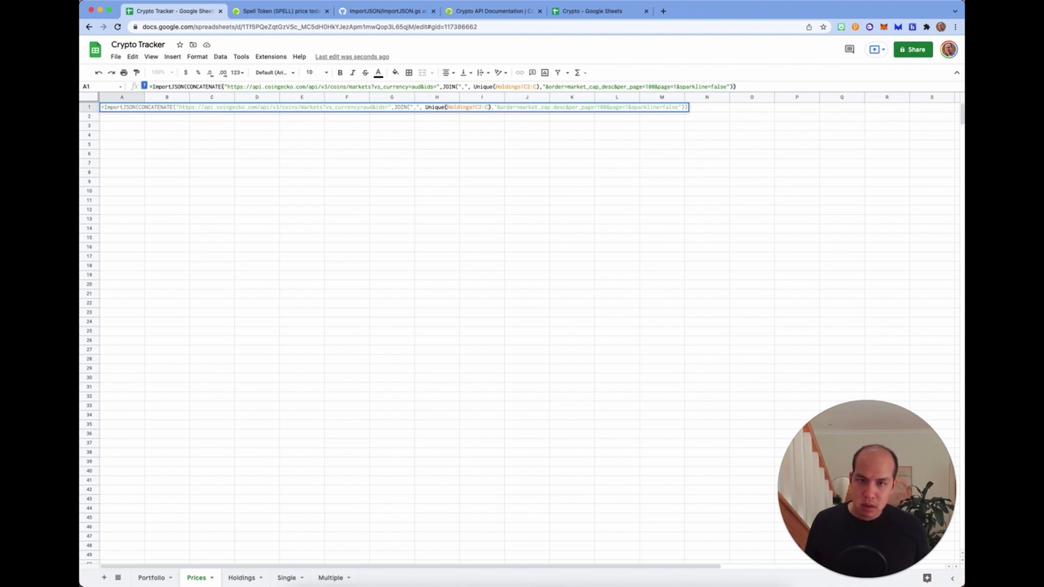
key("End")
left_click(488, 107)
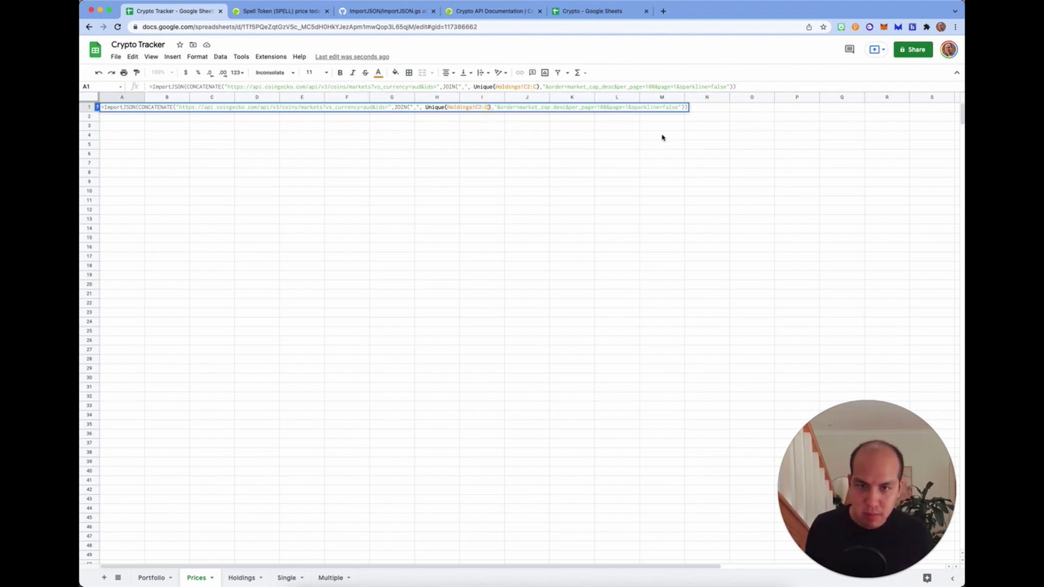
key("Return")
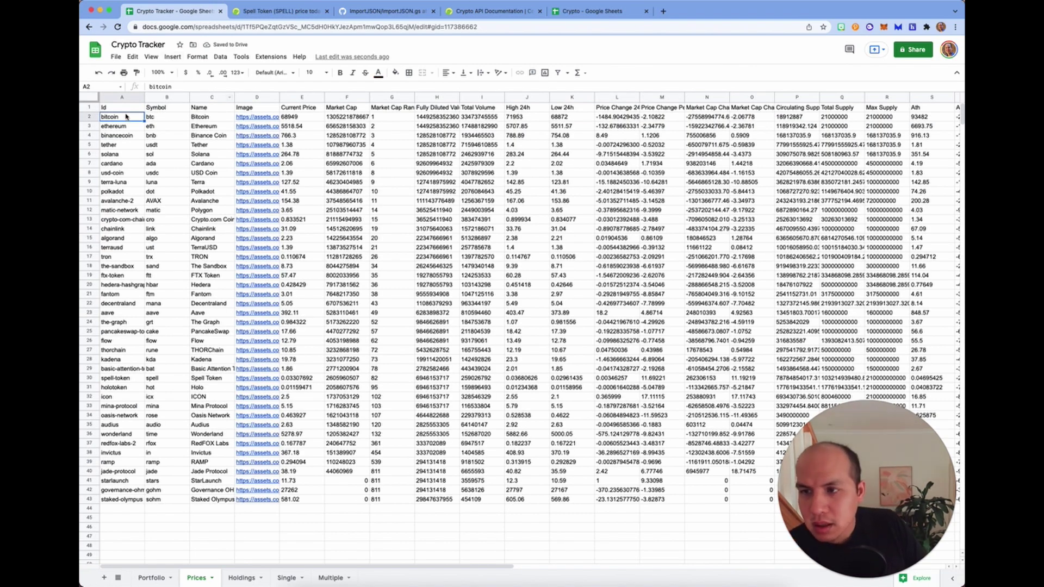
left_click(126, 108)
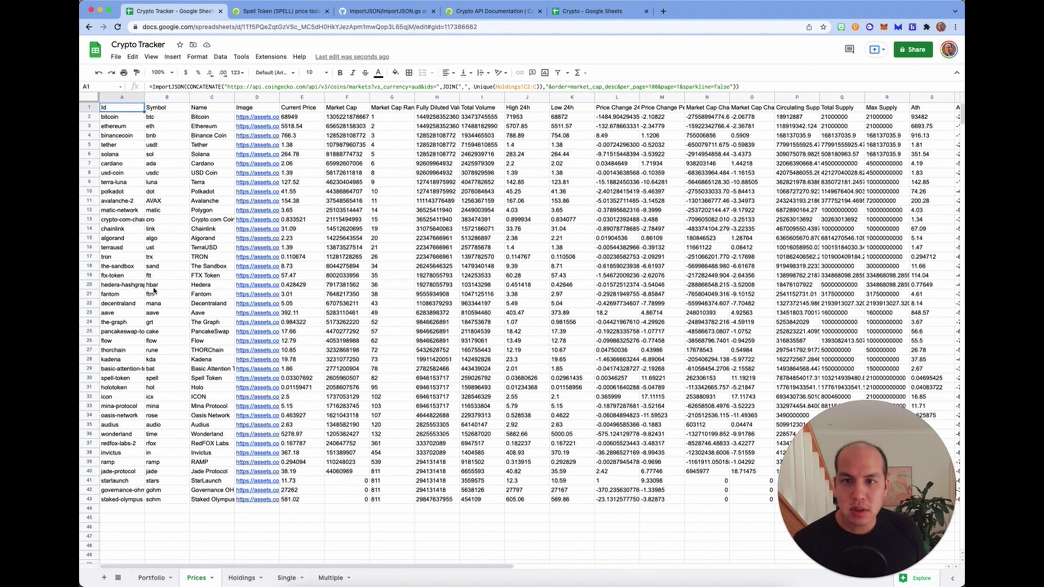
- Check the duplicate binancecoin ids in Holdings C24 and C32, then return to the Prices sheet
left_click(241, 577)
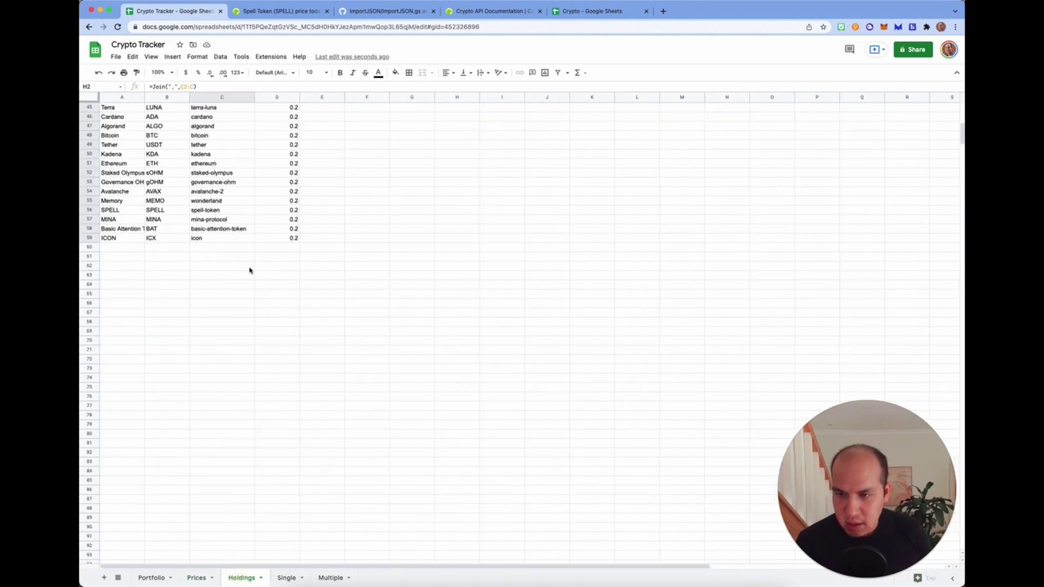
scroll(232, 163, "down", 6)
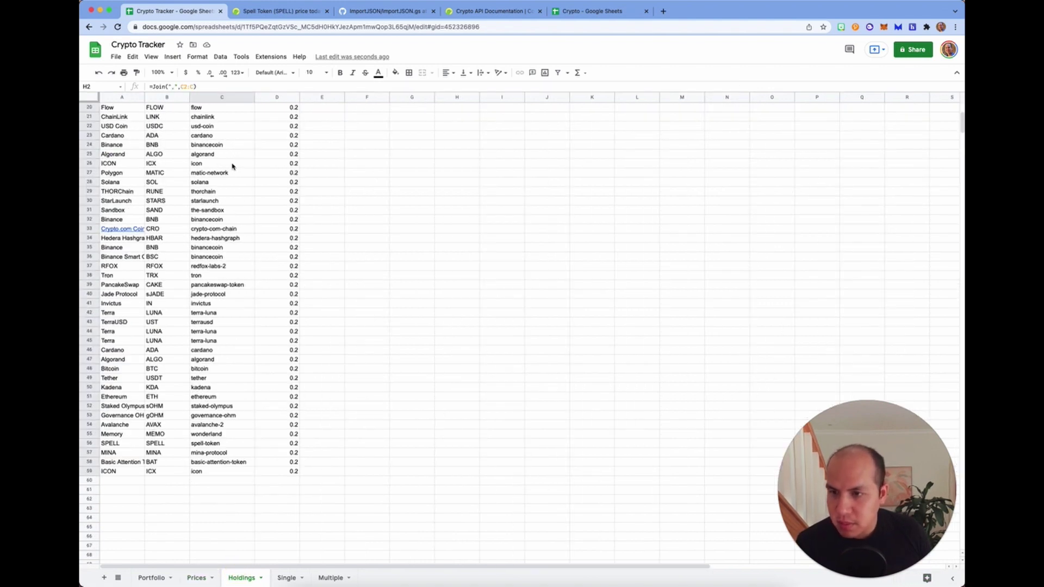
left_click(212, 222)
scroll(213, 222, "up", 6)
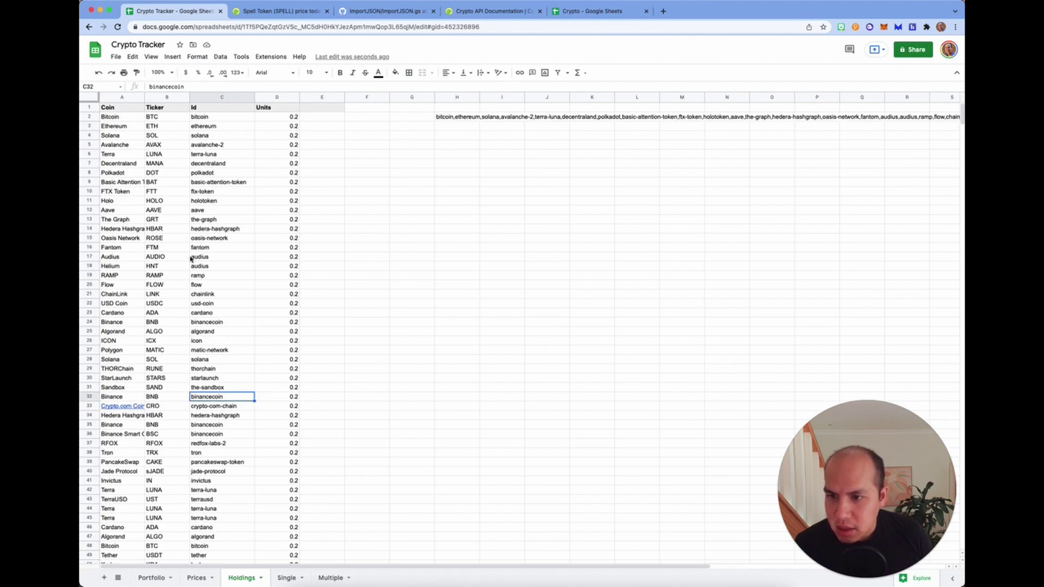
left_click(209, 324)
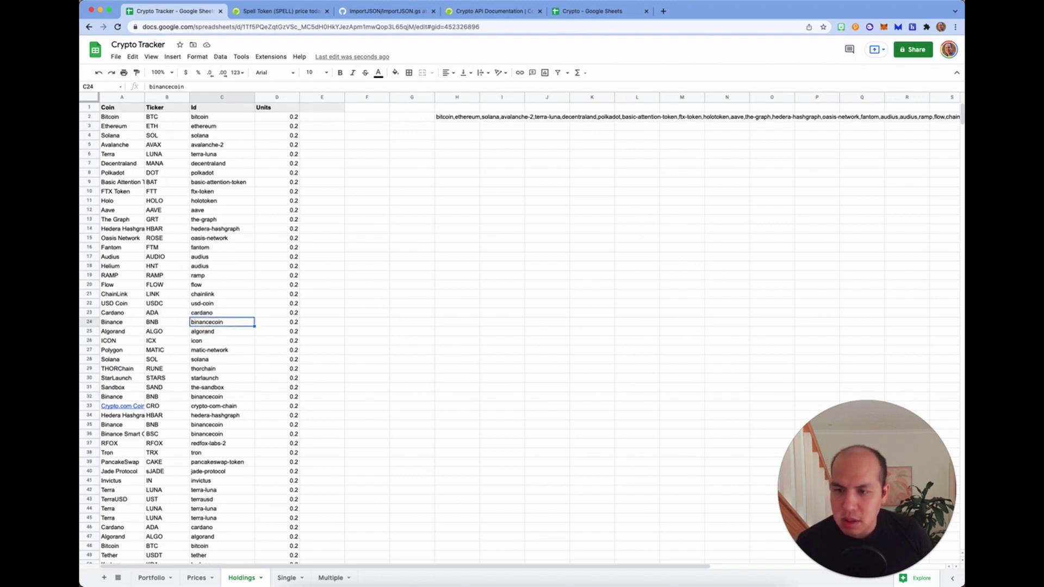
left_click(197, 577)
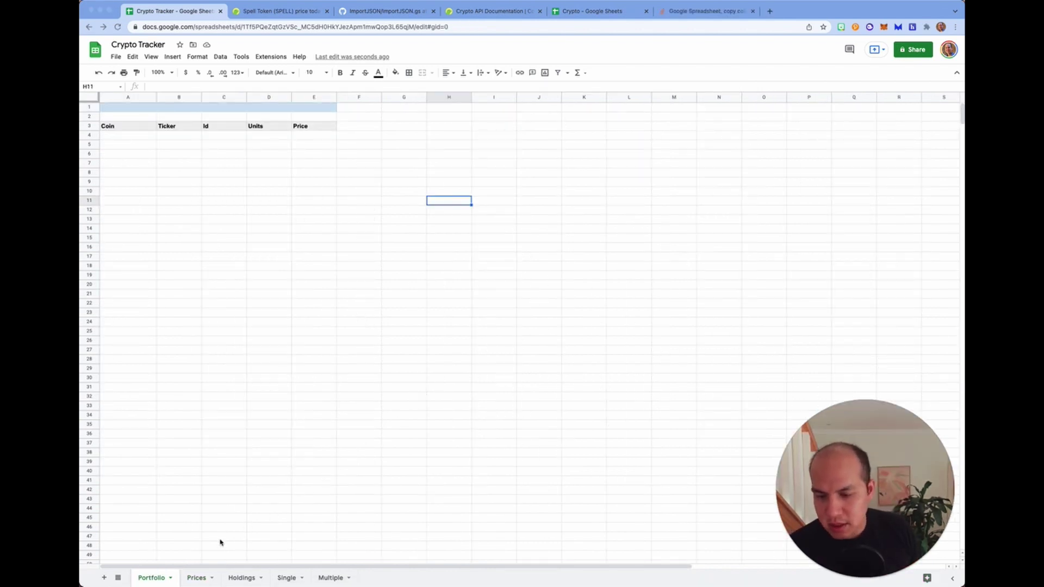
left_click(197, 578)
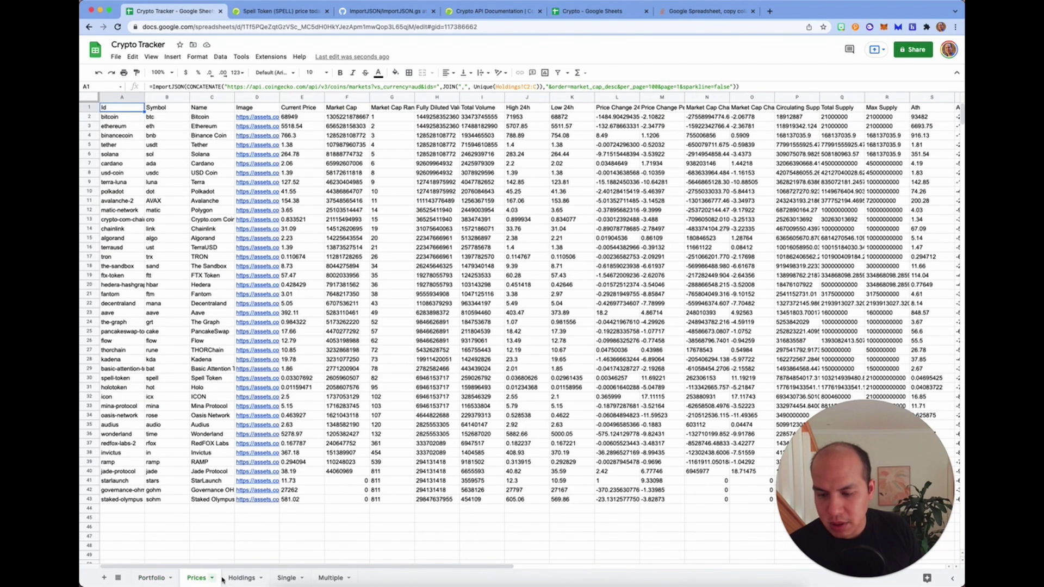
- Delete the joined coin-id list from Holdings cell H2
left_click(249, 578)
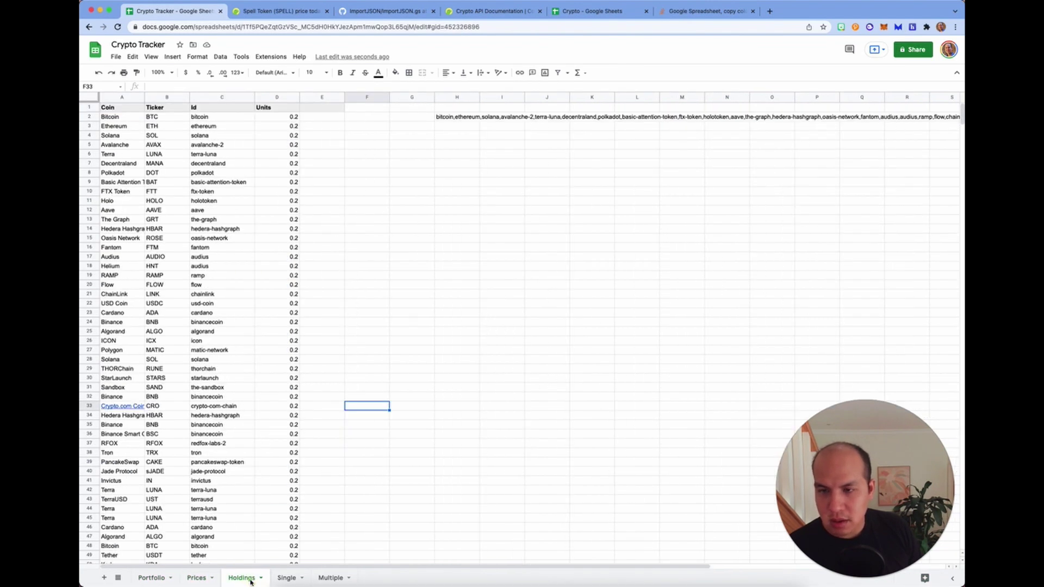
left_click(456, 119)
key("BackSpace")
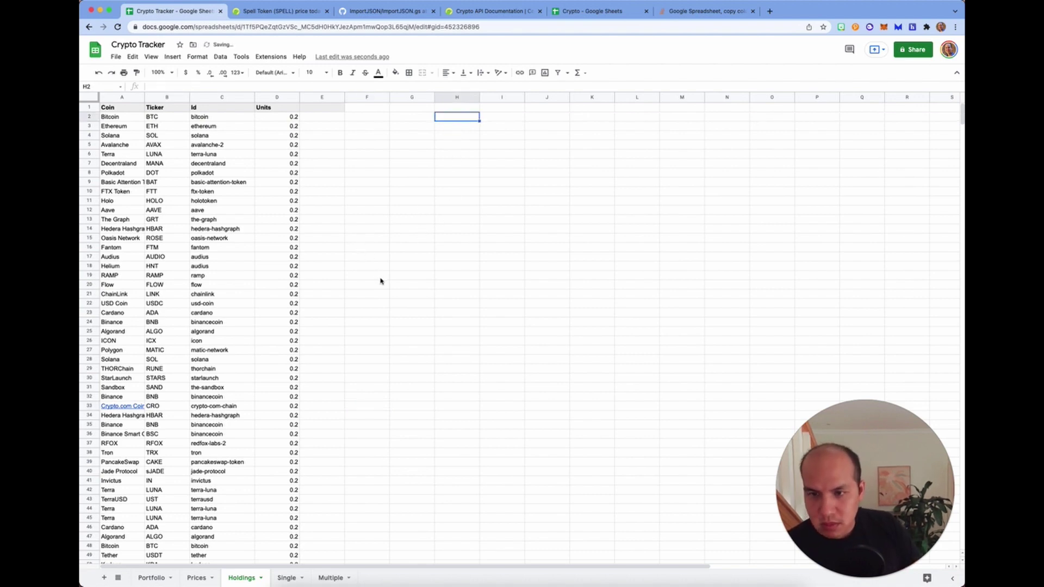
scroll(381, 281, "down", 1)
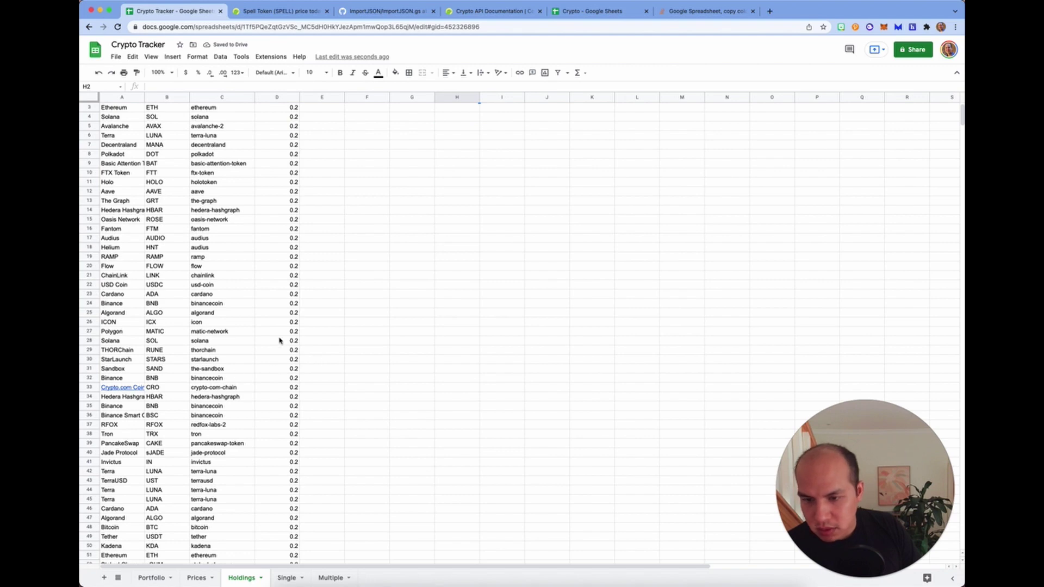
scroll(279, 341, "up", 1)
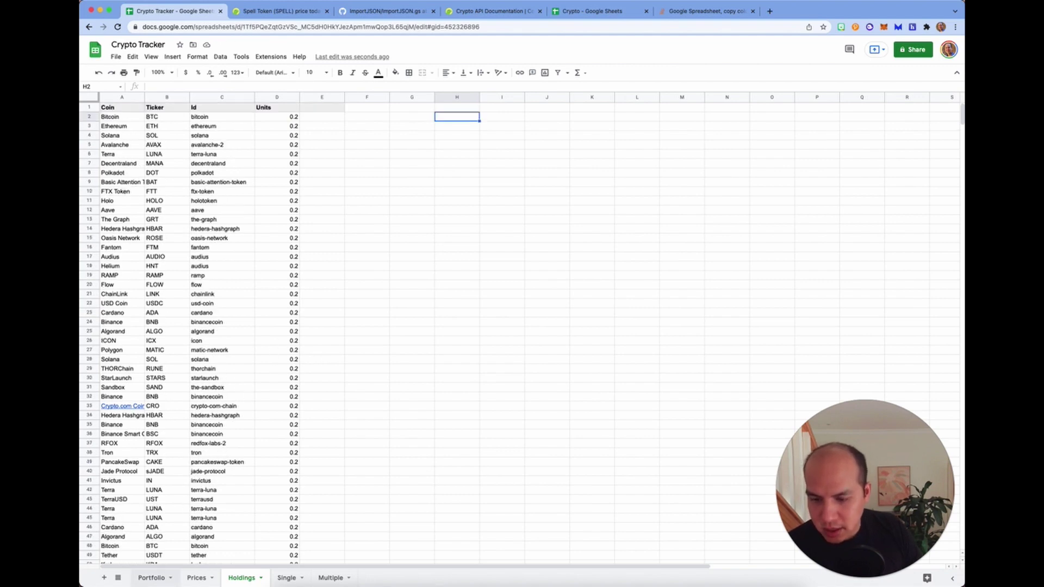
- Start an =ARRAYFORMULA( formula in Portfolio cell A4 under Coin
left_click(152, 577)
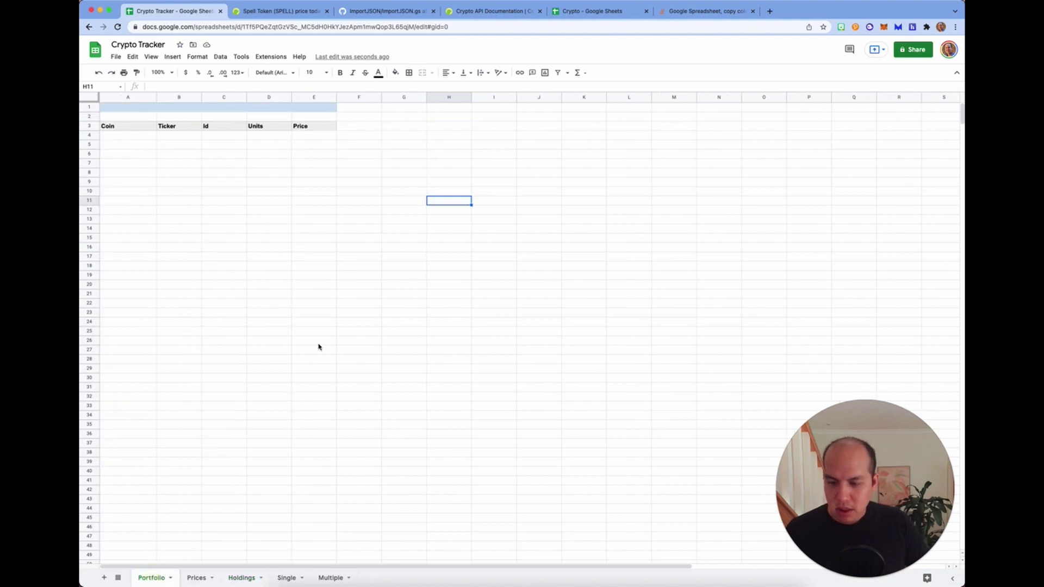
left_click(130, 135)
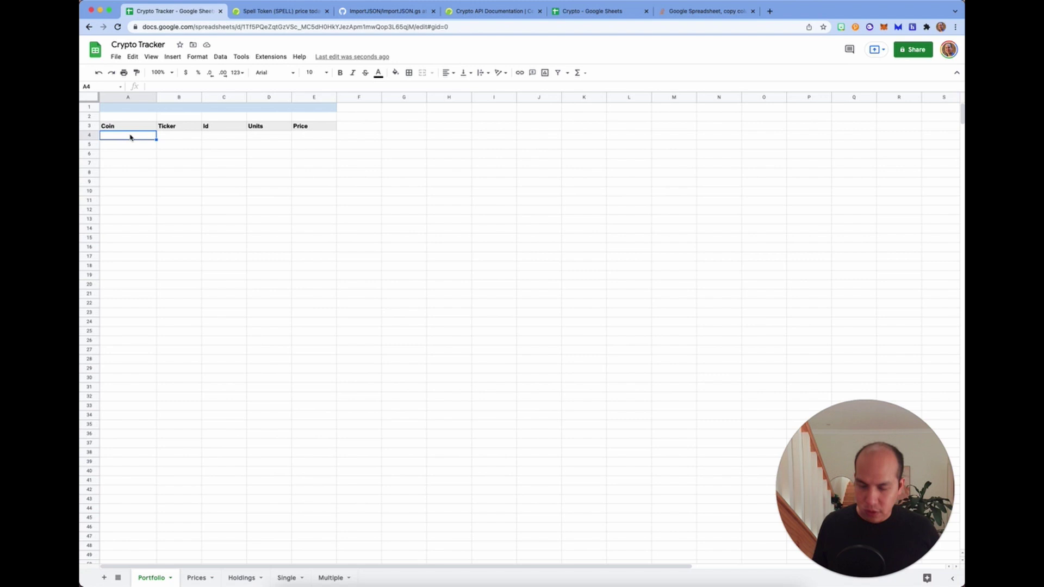
type("=Ar")
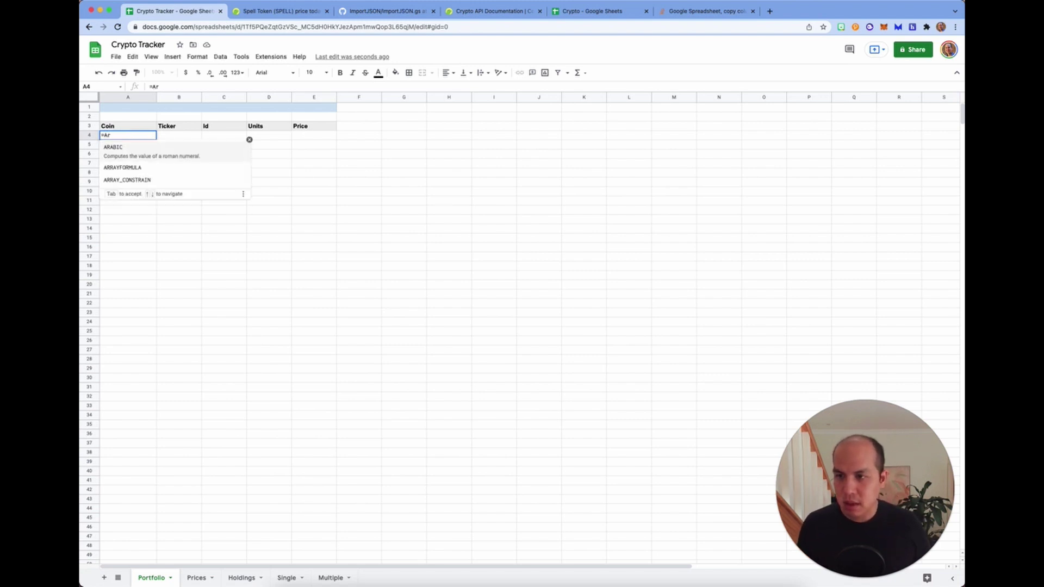
key("Down")
key("Tab")
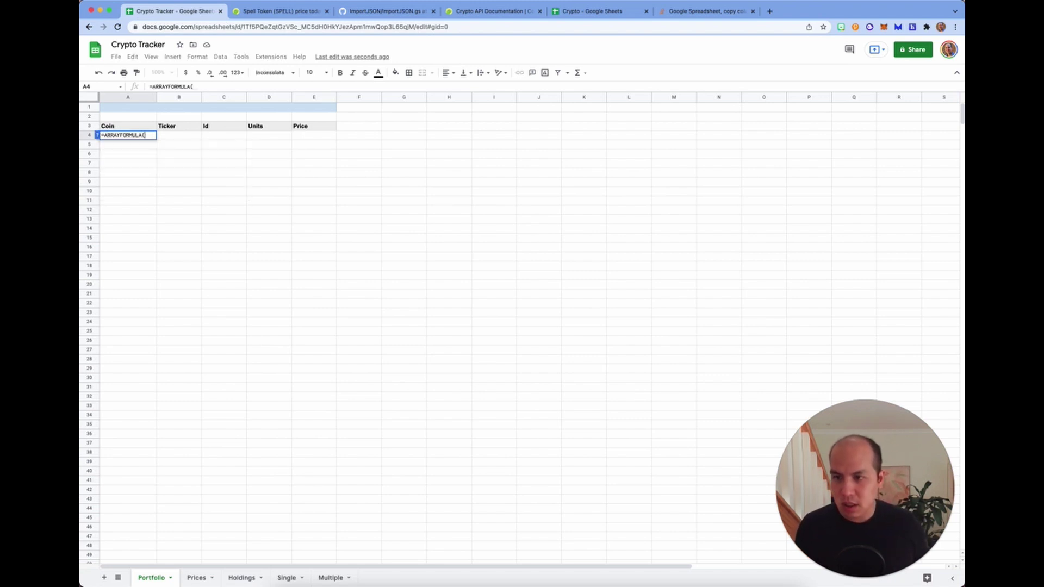
- Point it at Holdings!A2:D59 and close it to pull every holding into Portfolio
left_click(241, 577)
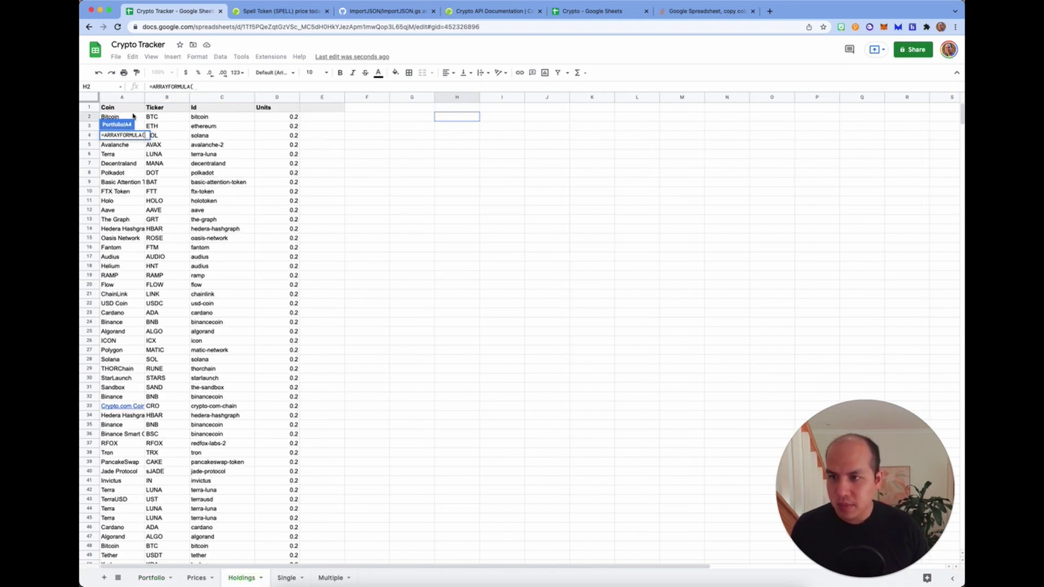
left_click(133, 116)
scroll(252, 443, "down", 5)
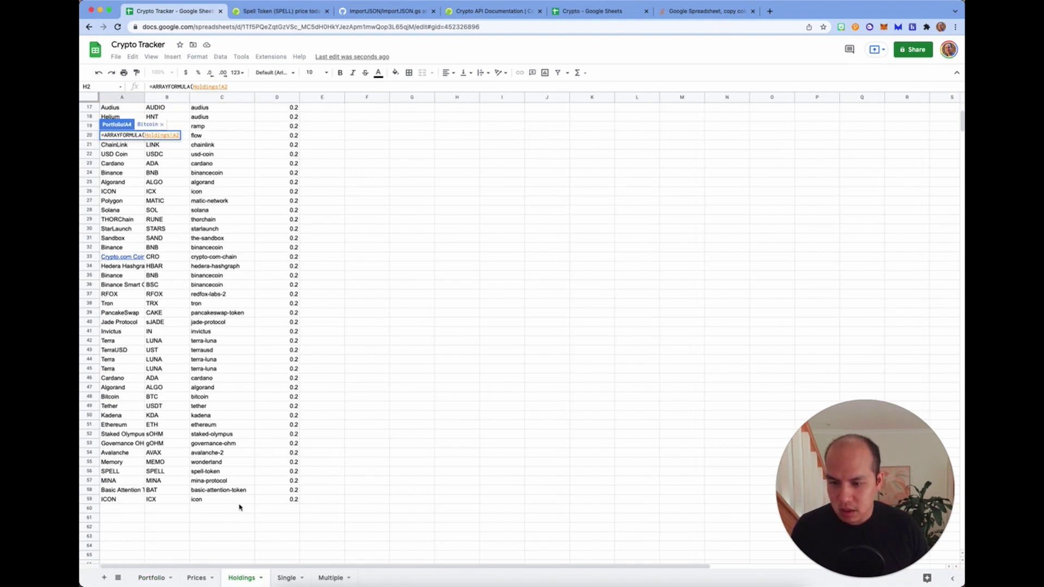
left_click(293, 499, "shift")
left_click(140, 576)
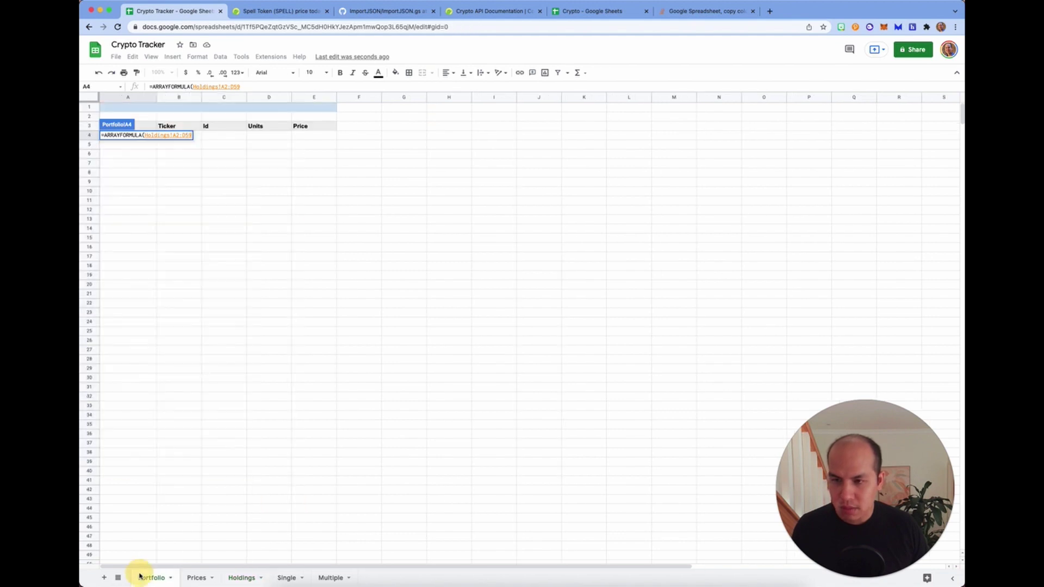
left_click(292, 88)
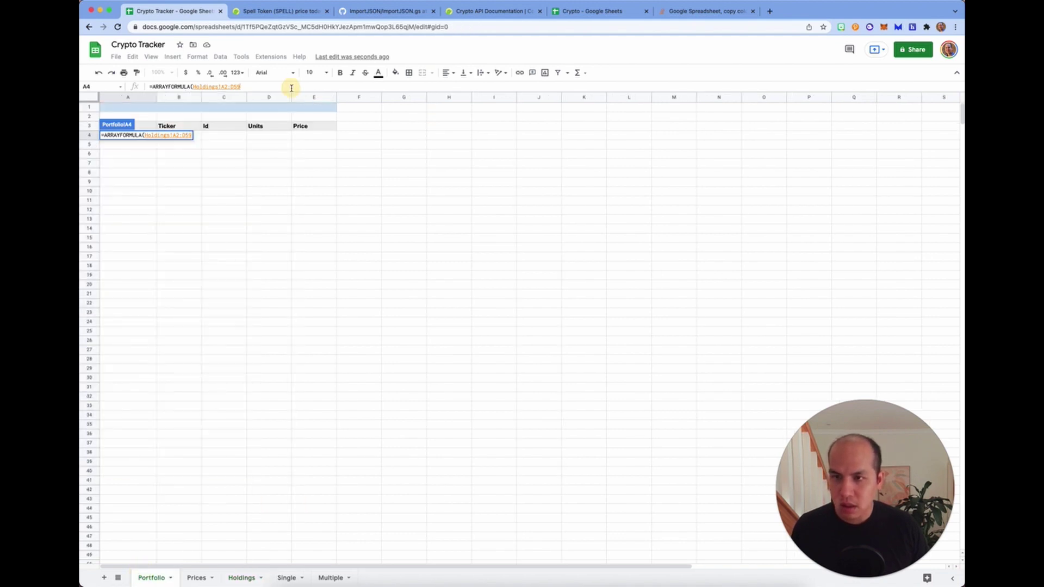
type(")")
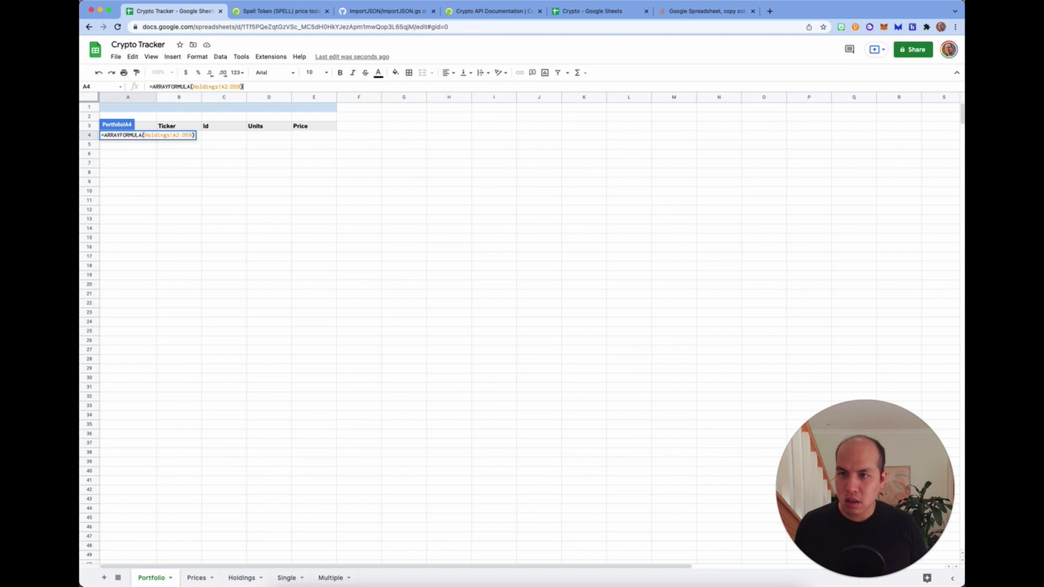
key("Return")
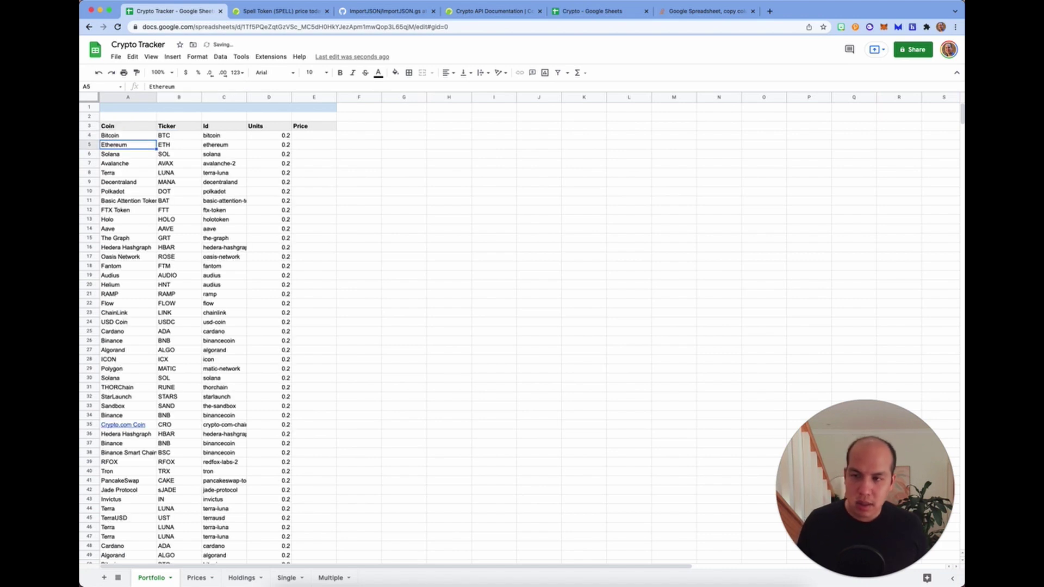
left_click(388, 257)
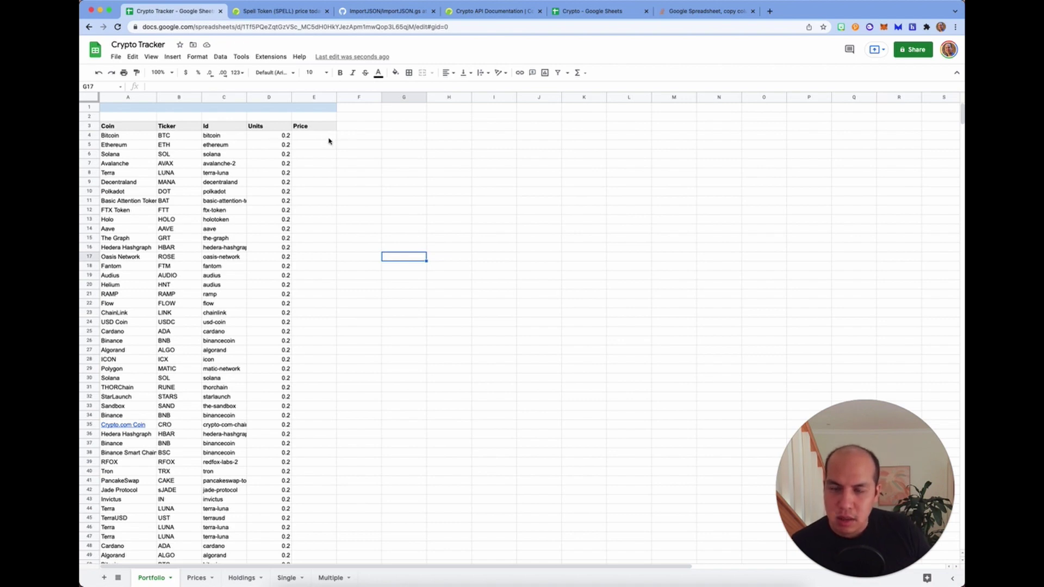
left_click(197, 578)
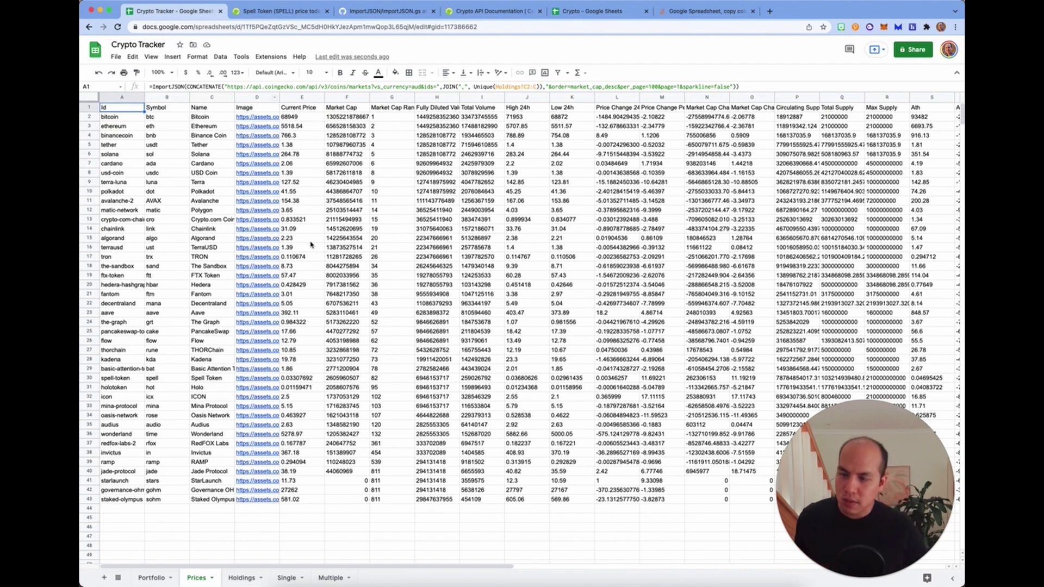
left_click(302, 97)
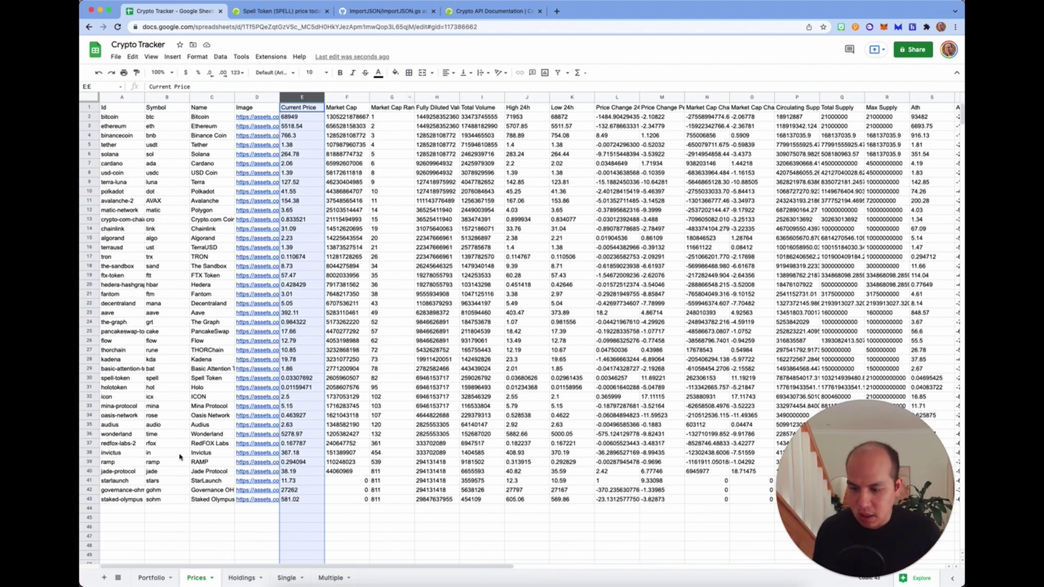
left_click(151, 577)
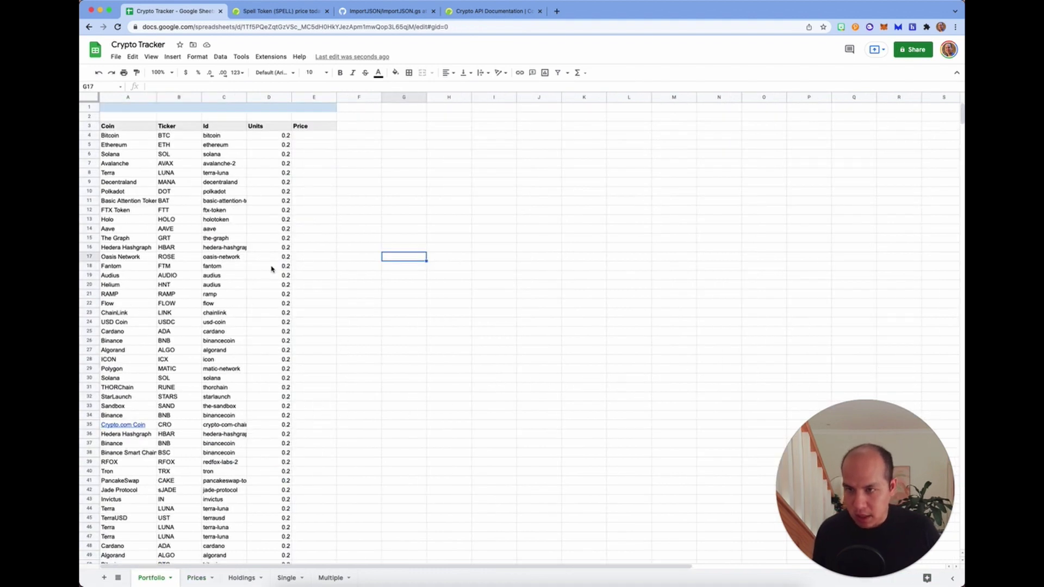
- Begin =VLOOKUP(C4, in Portfolio E4, keyed on bitcoin's Id
left_click(314, 140)
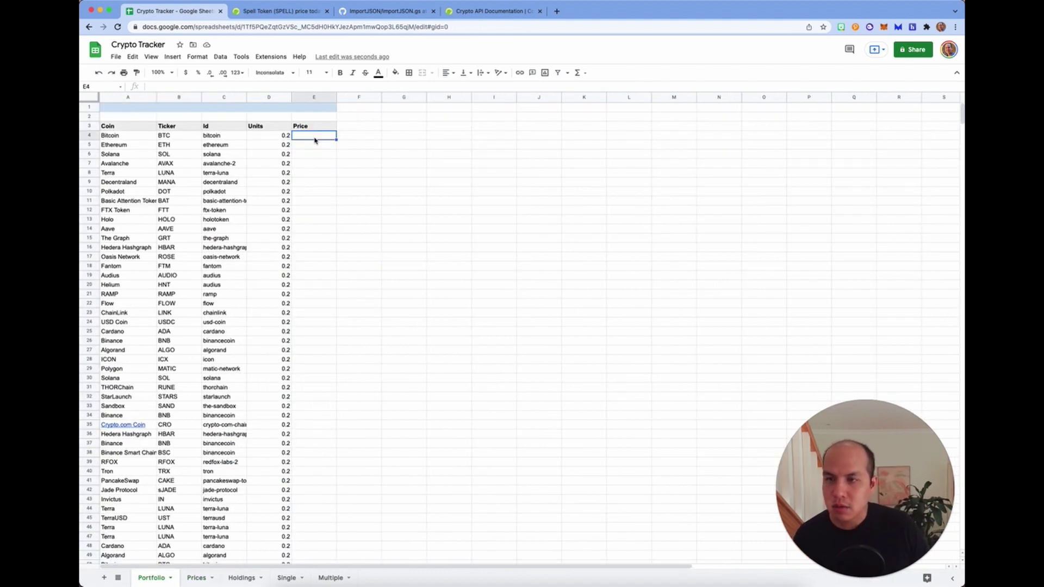
left_click(311, 87)
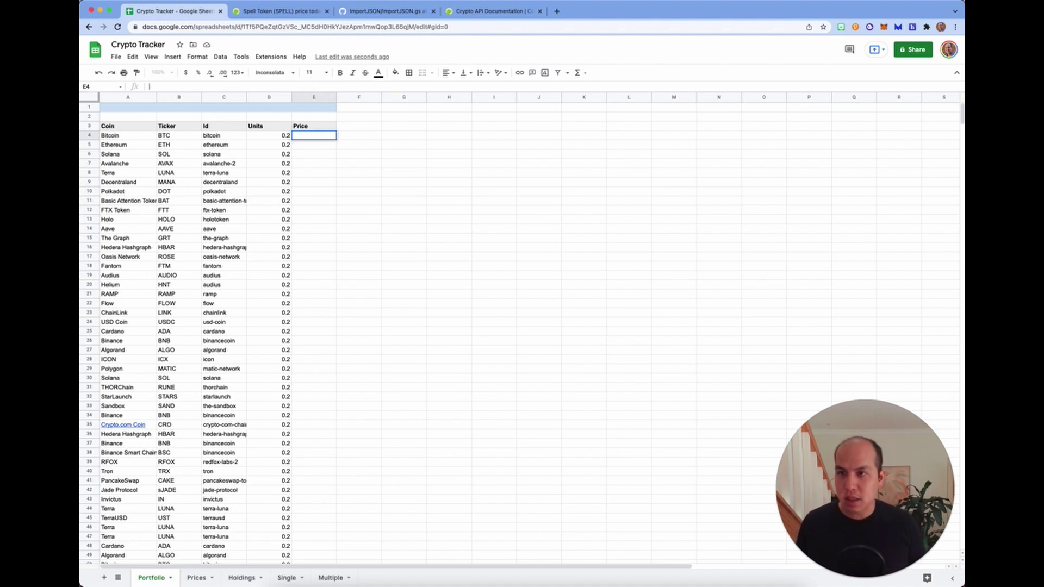
type("=V")
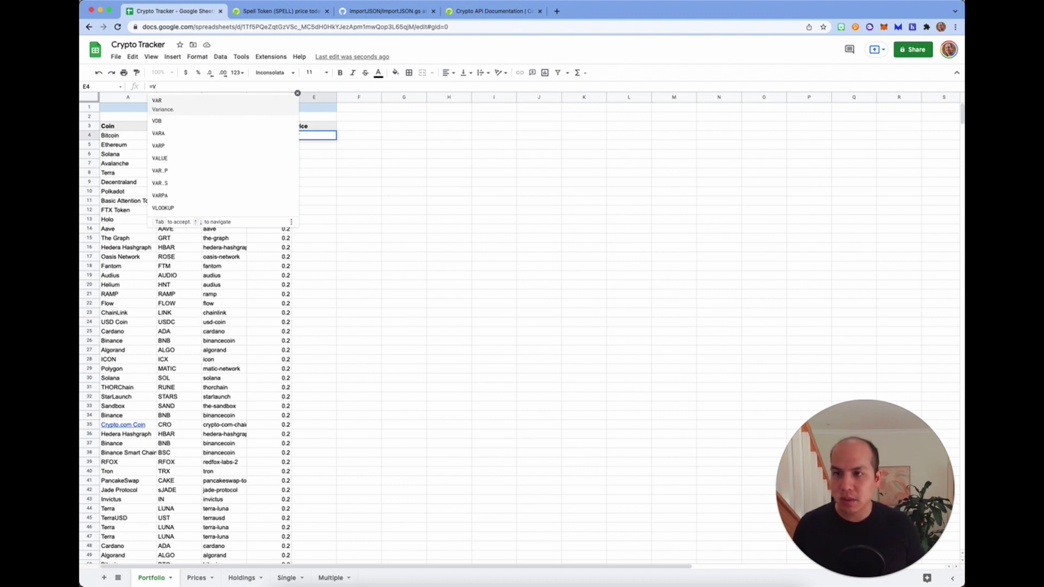
type("loo")
key("Tab")
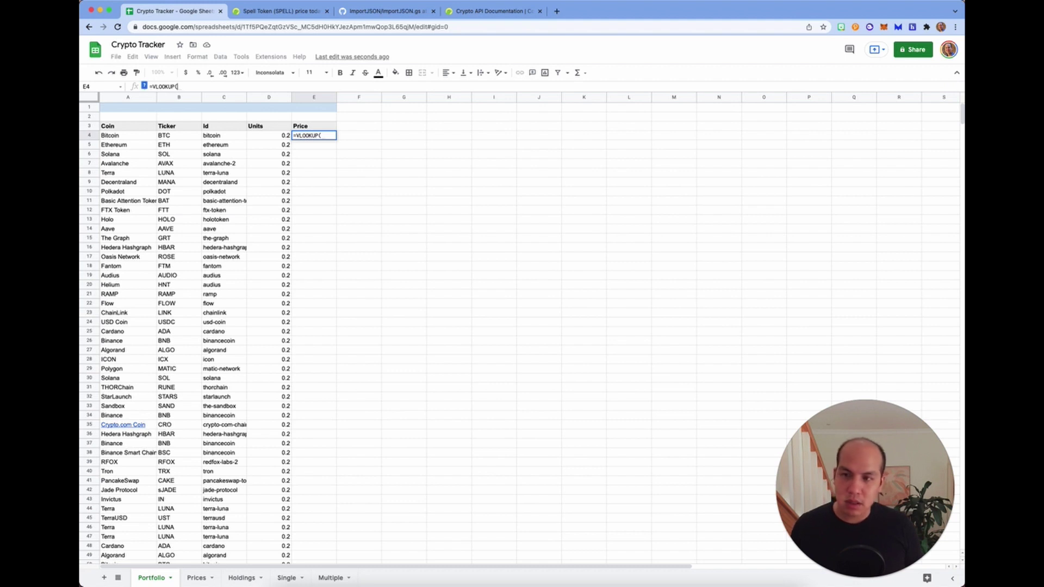
type("C")
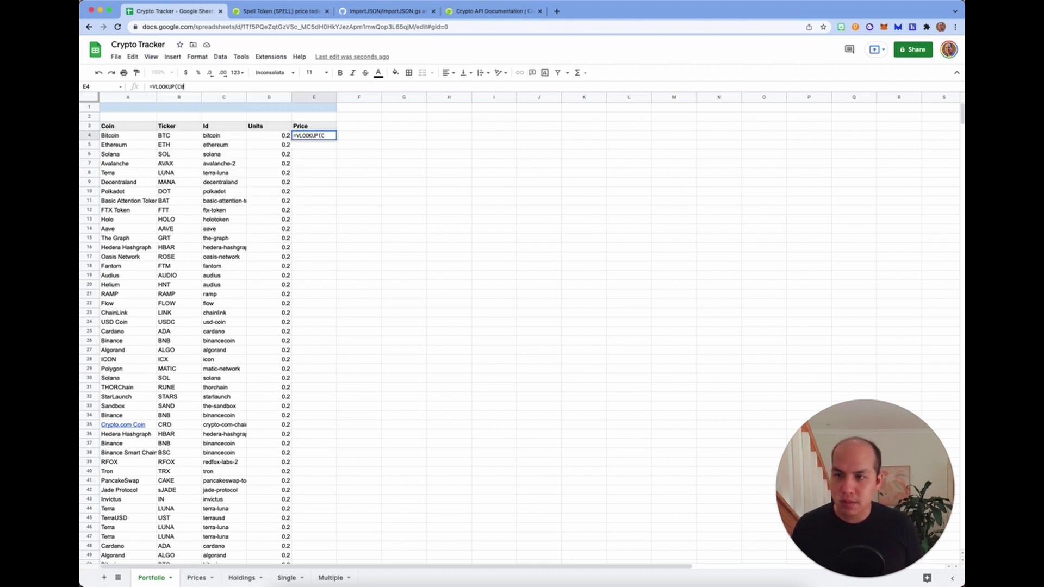
type("2")
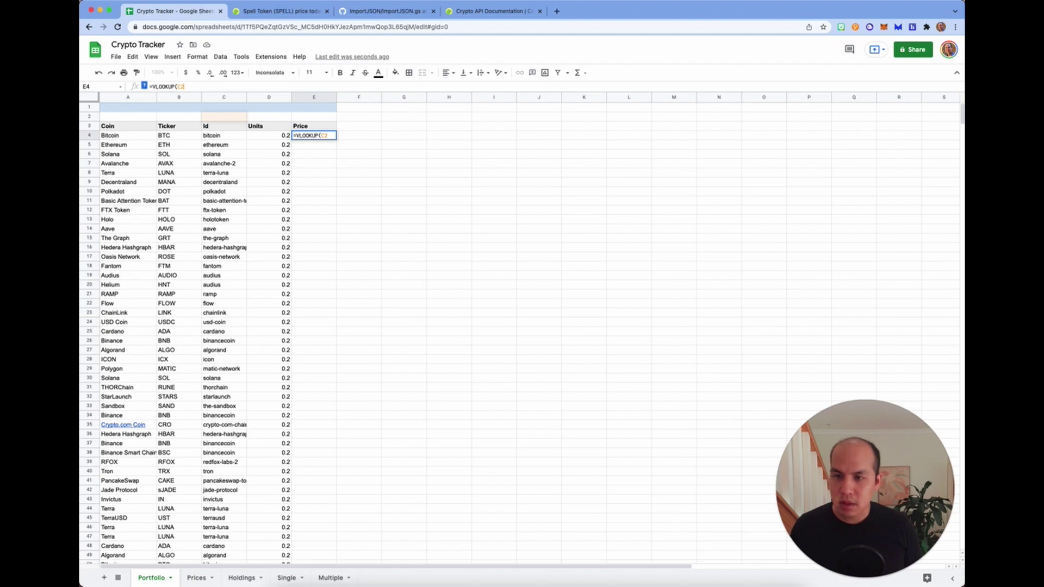
key("Down")
key("Down")
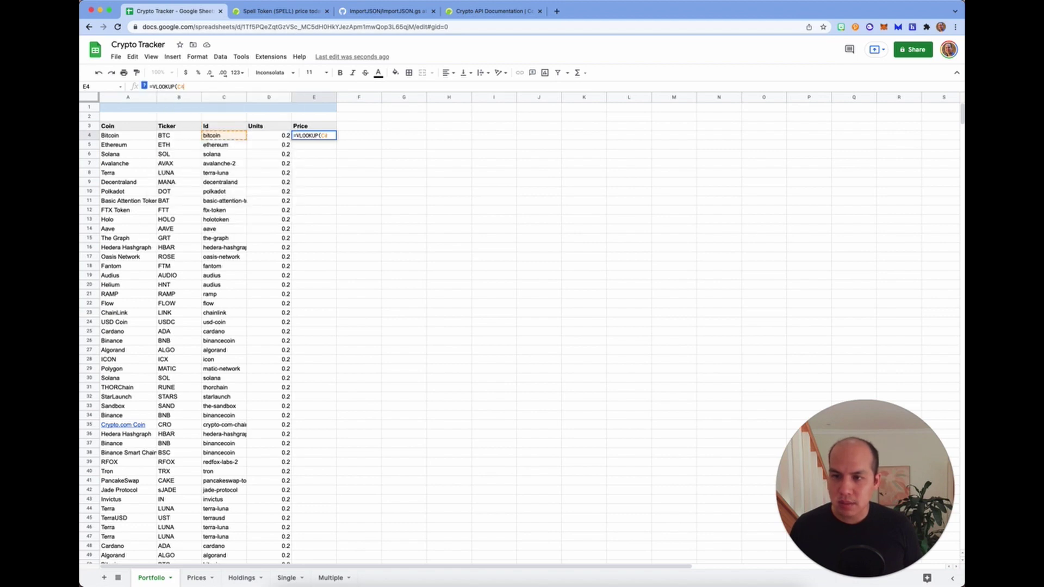
type(",")
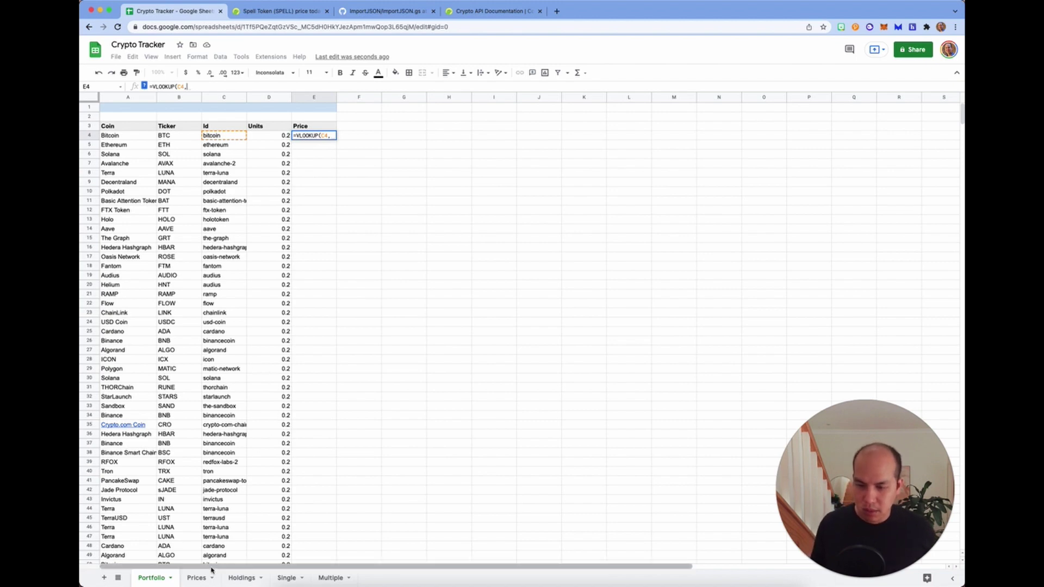
- Complete E4 as =VLOOKUP(C4,Prices!A:AC,5,FALSE), returning bitcoin's price 68949
left_click(196, 577)
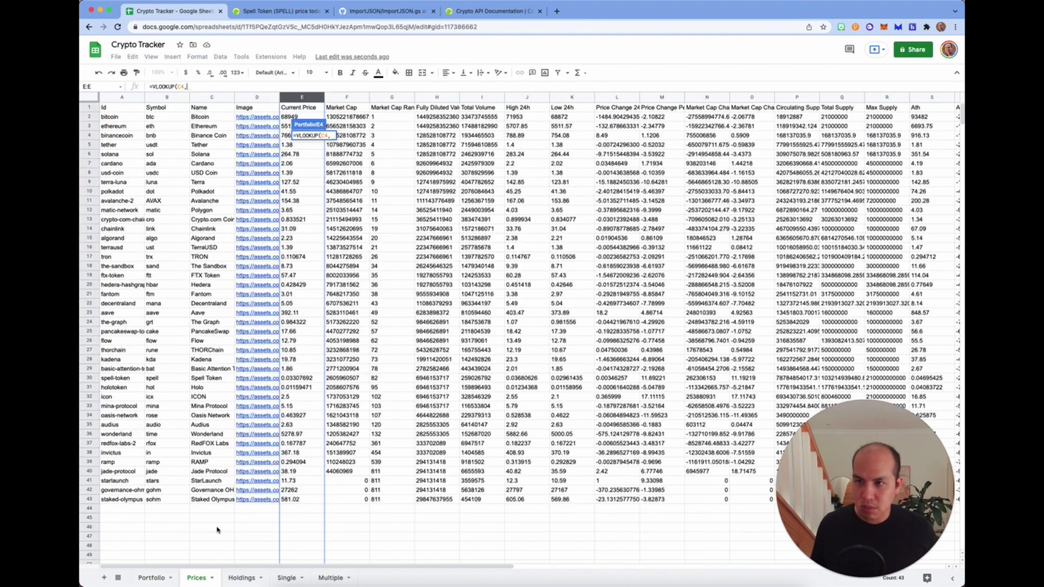
left_click(122, 96)
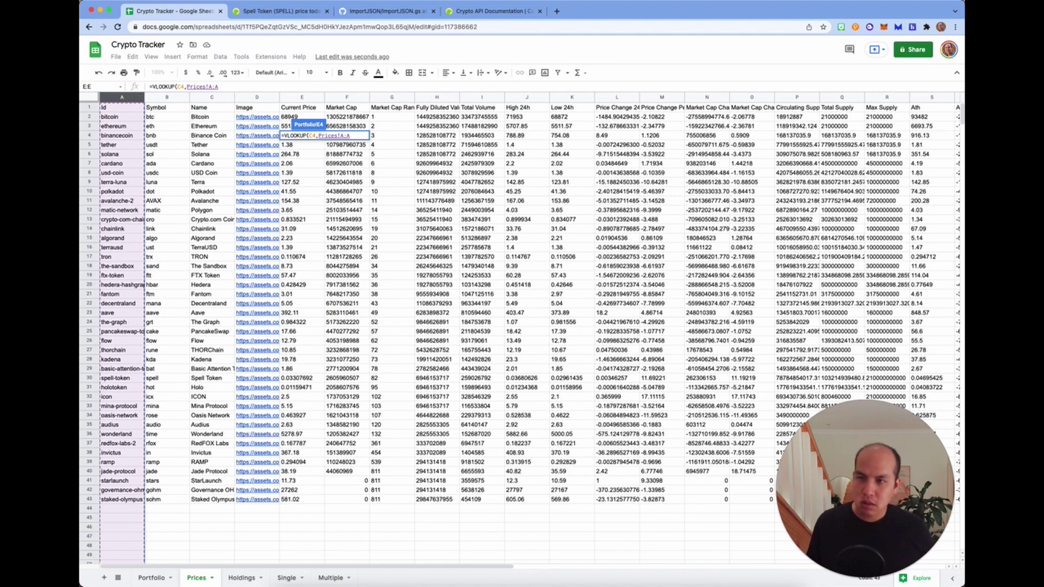
key("BackSpace")
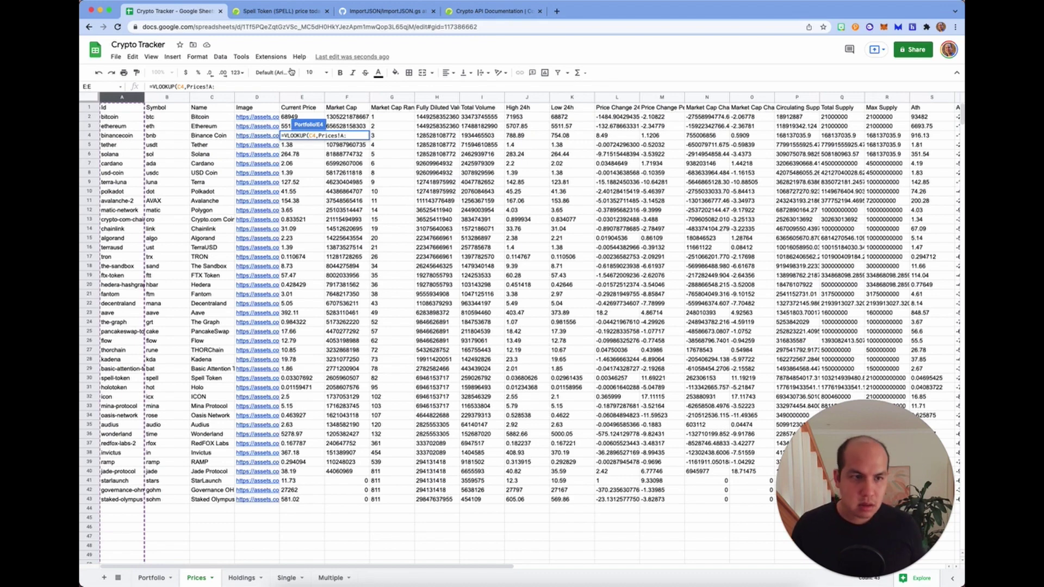
scroll(868, 112, "right", 10)
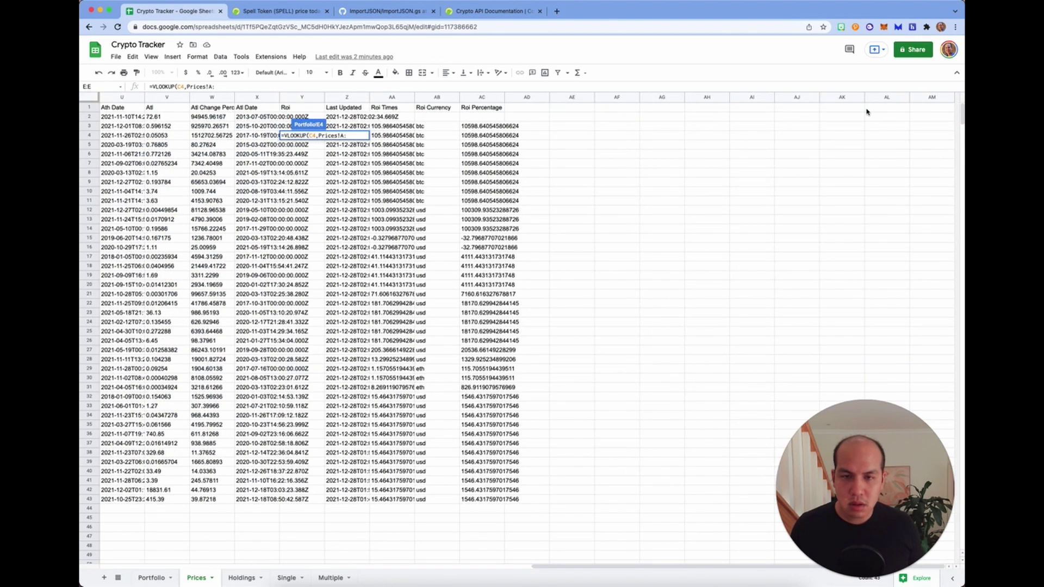
type("a")
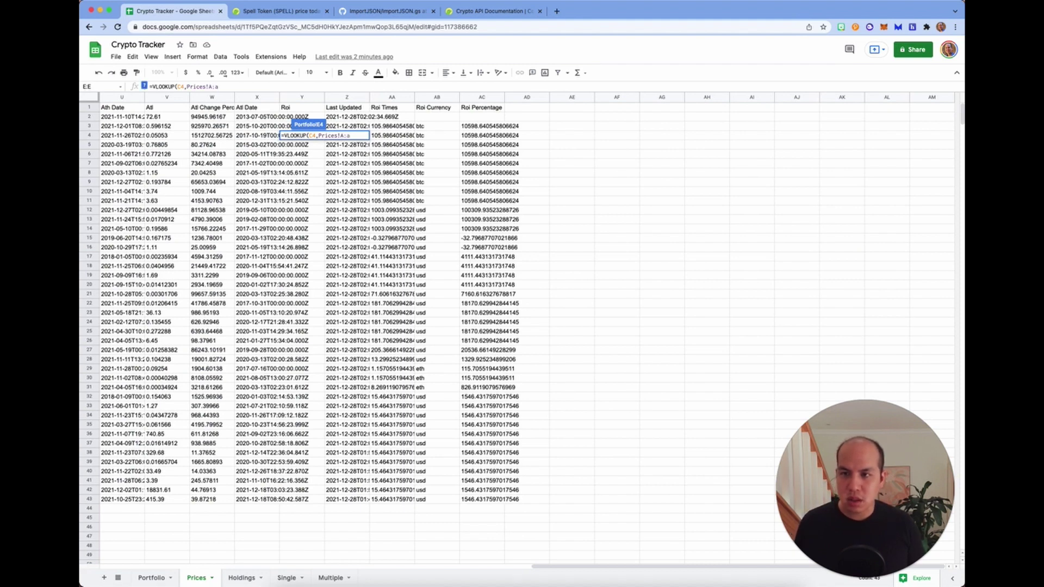
type("c")
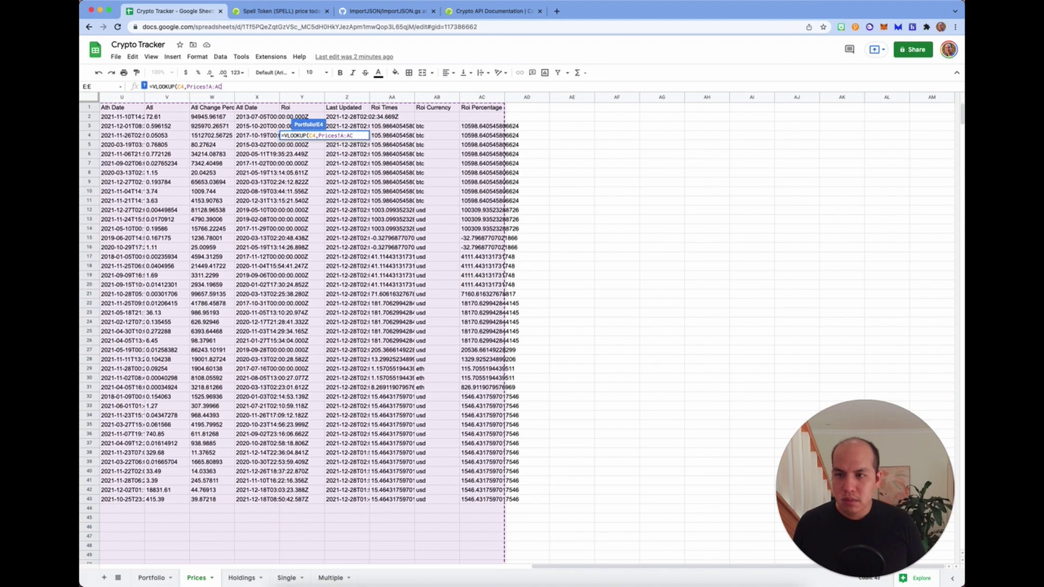
type(",")
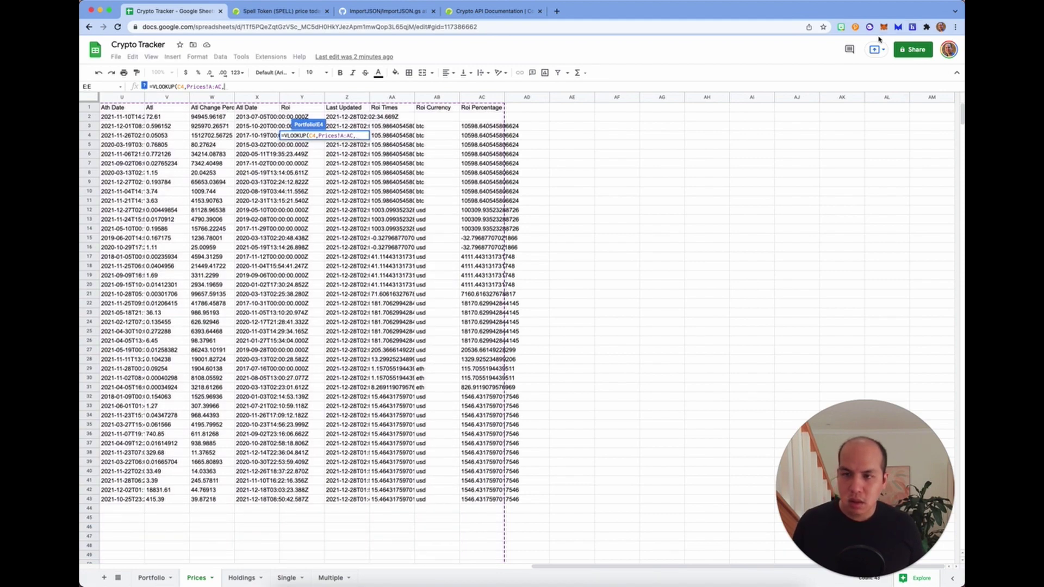
scroll(131, 221, "left", 10)
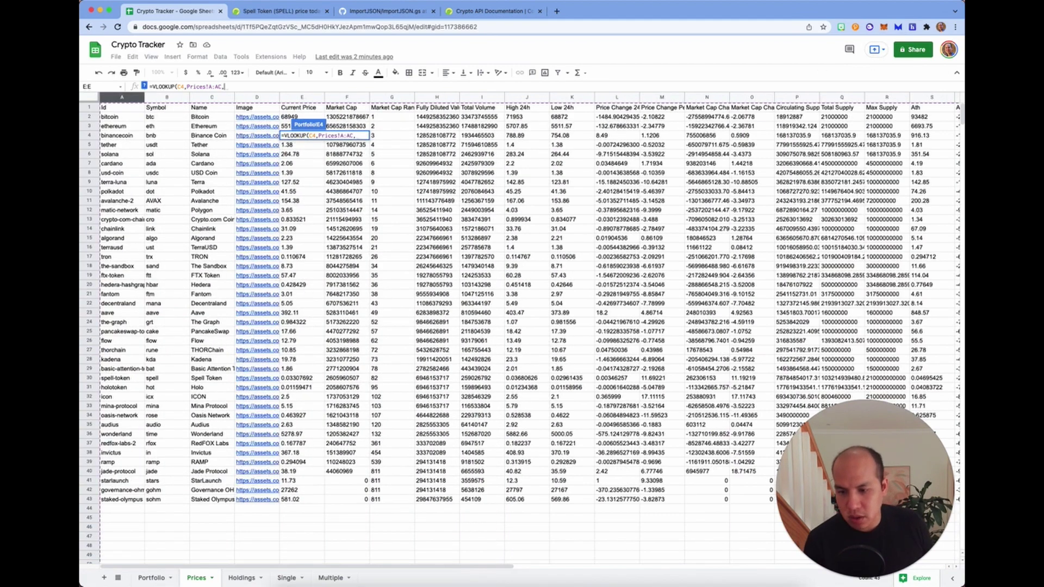
left_click(151, 577)
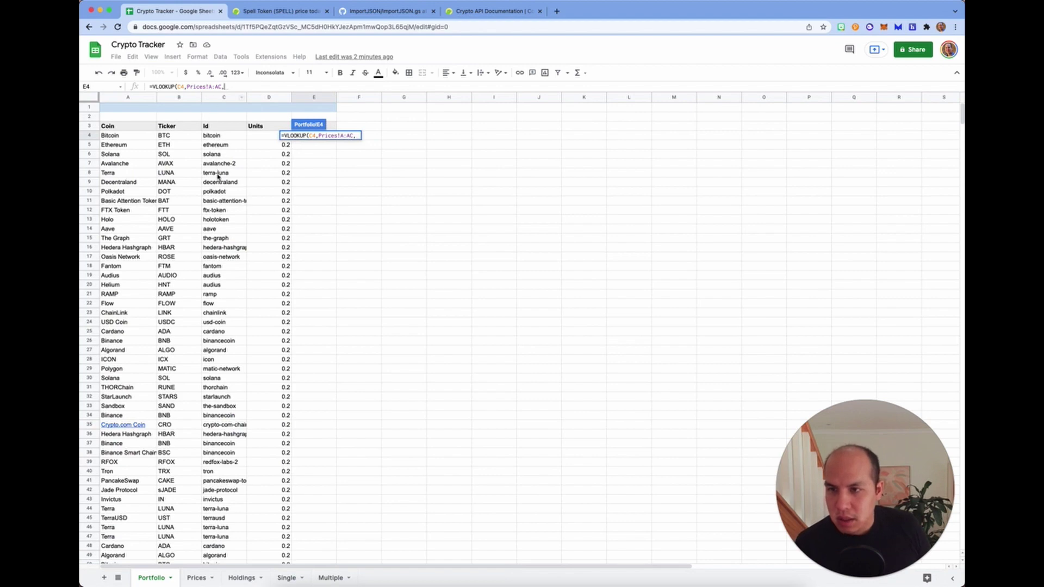
left_click(196, 577)
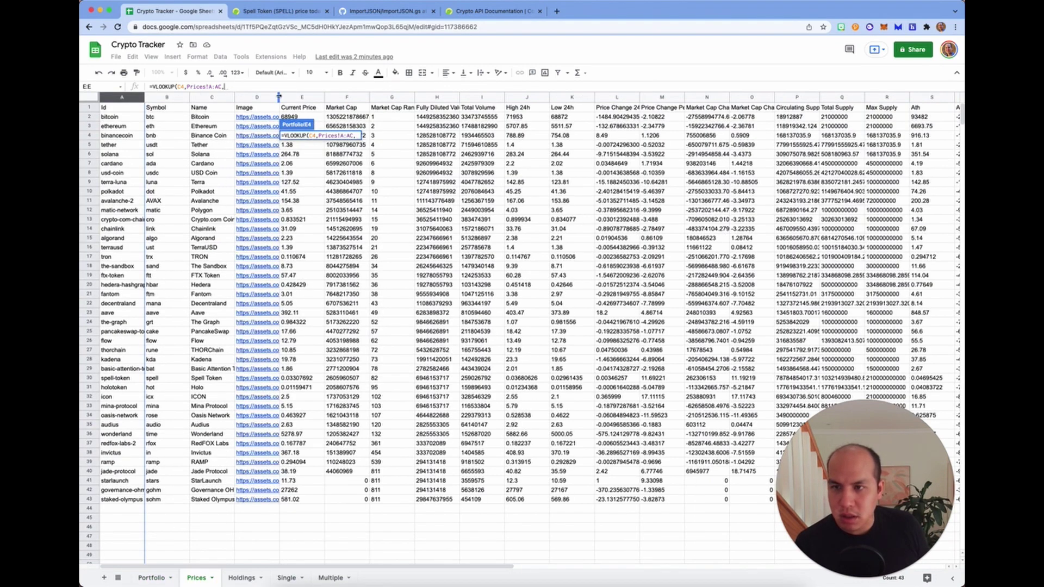
type("5")
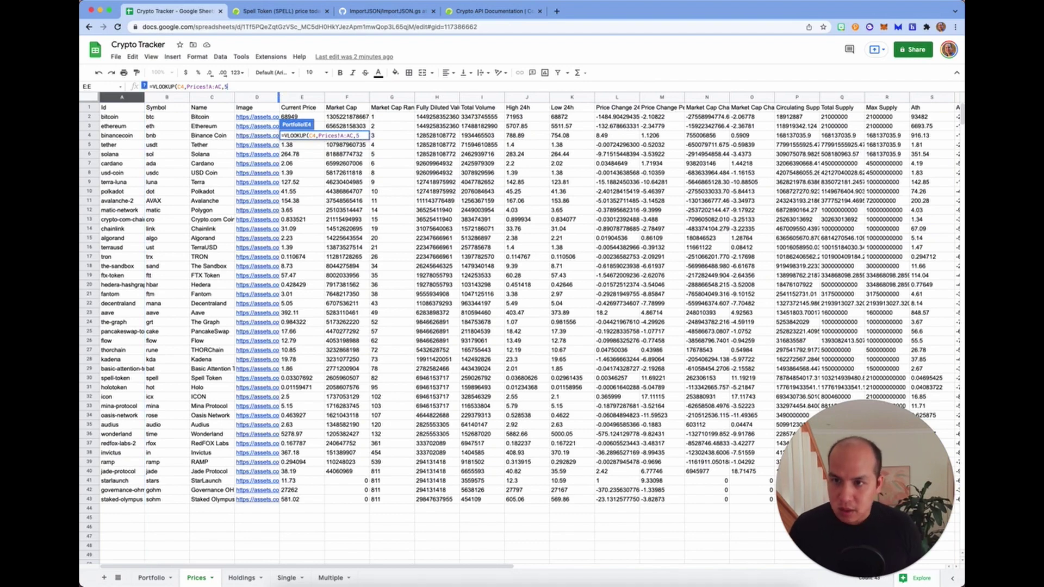
type(",")
type("F")
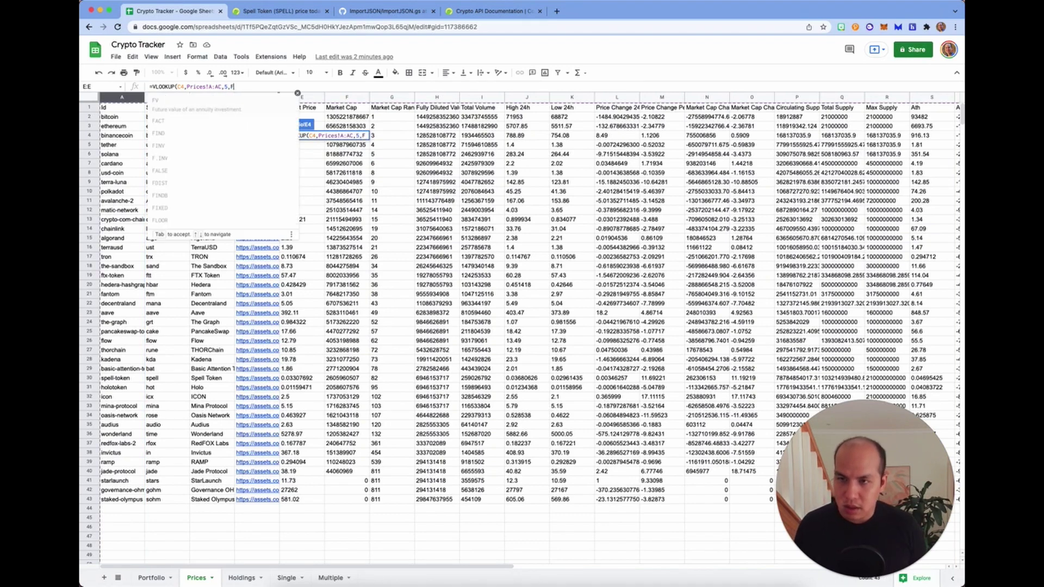
type("ALS")
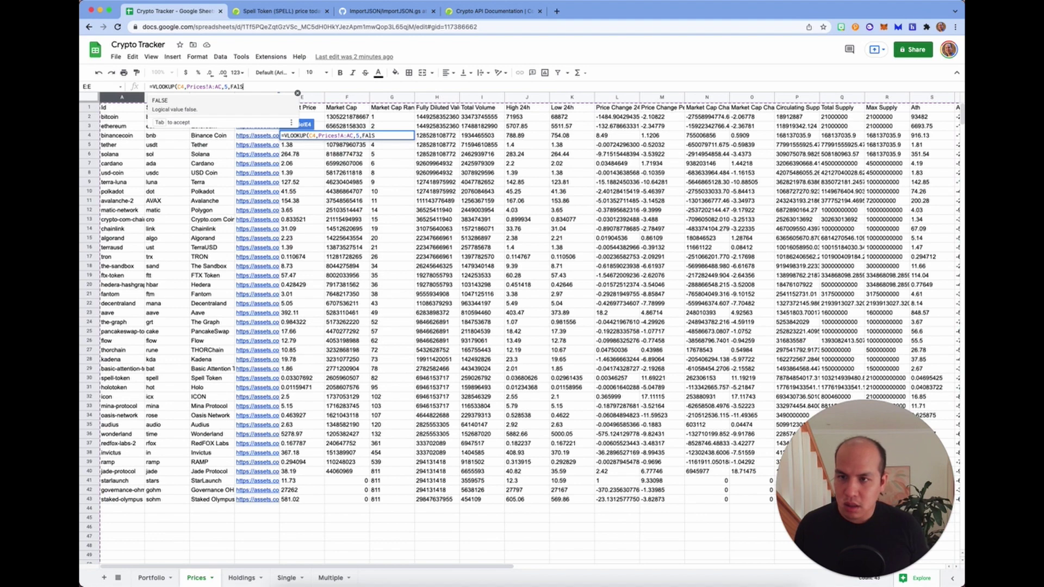
type("E)")
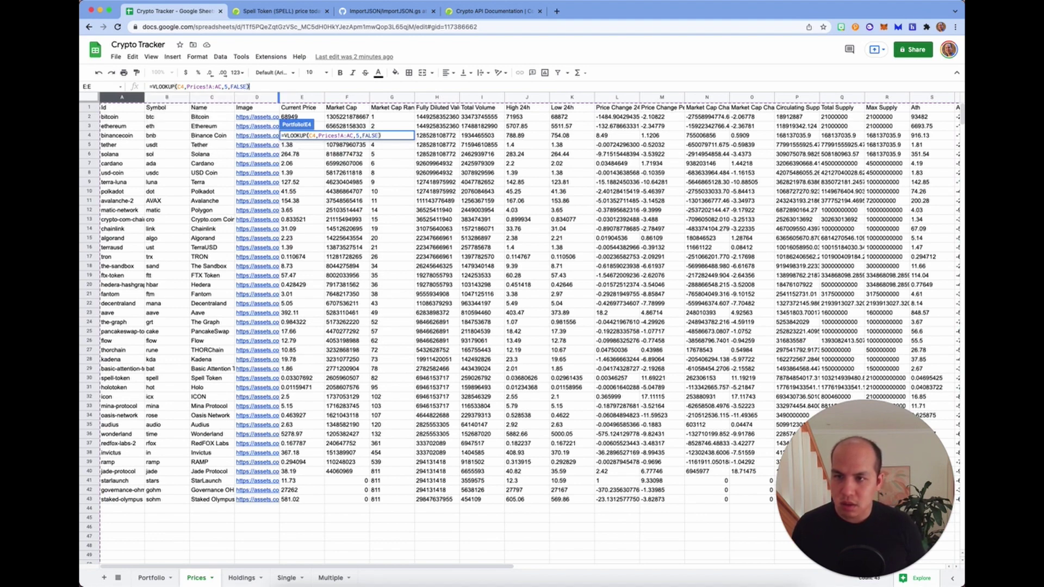
key("Return")
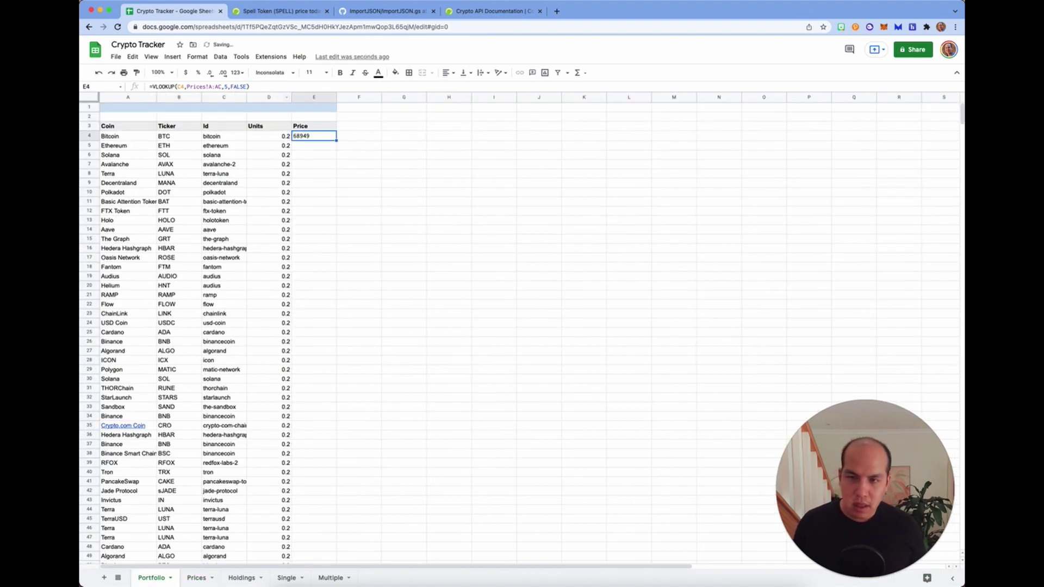
- Copy the E4 price lookup down the Price column for every coin
double_click(337, 140)
scroll(337, 145, "down", 5)
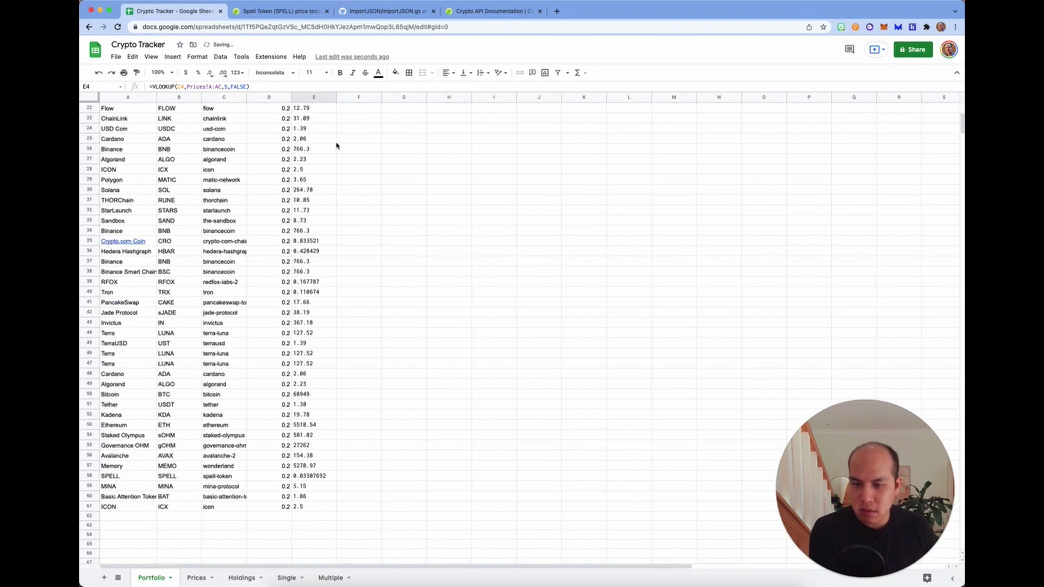
scroll(336, 146, "up", 5)
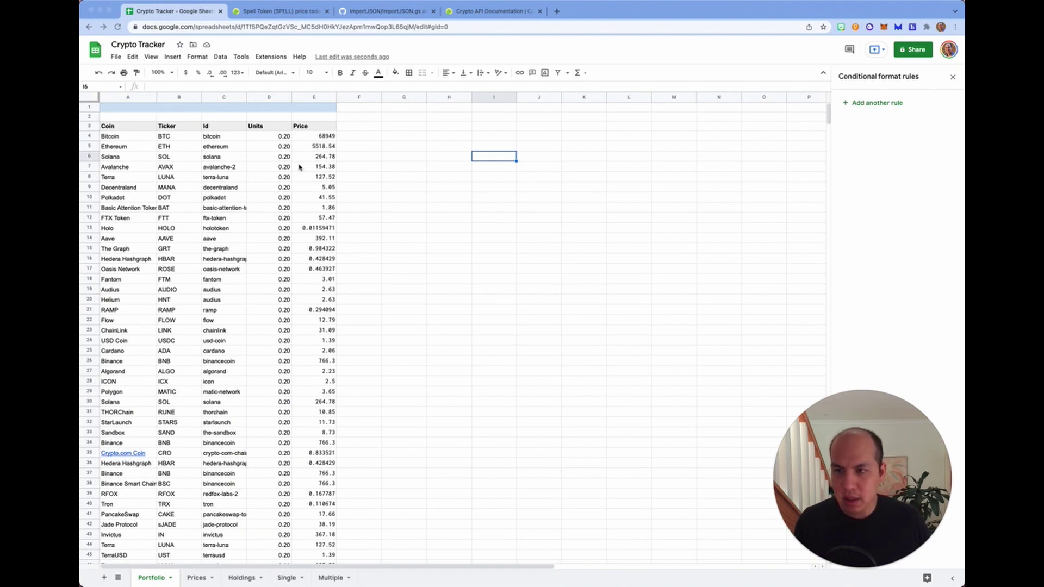
- Add a bold 'Value' header in F3, copying the Price header's formatting
left_click(355, 127)
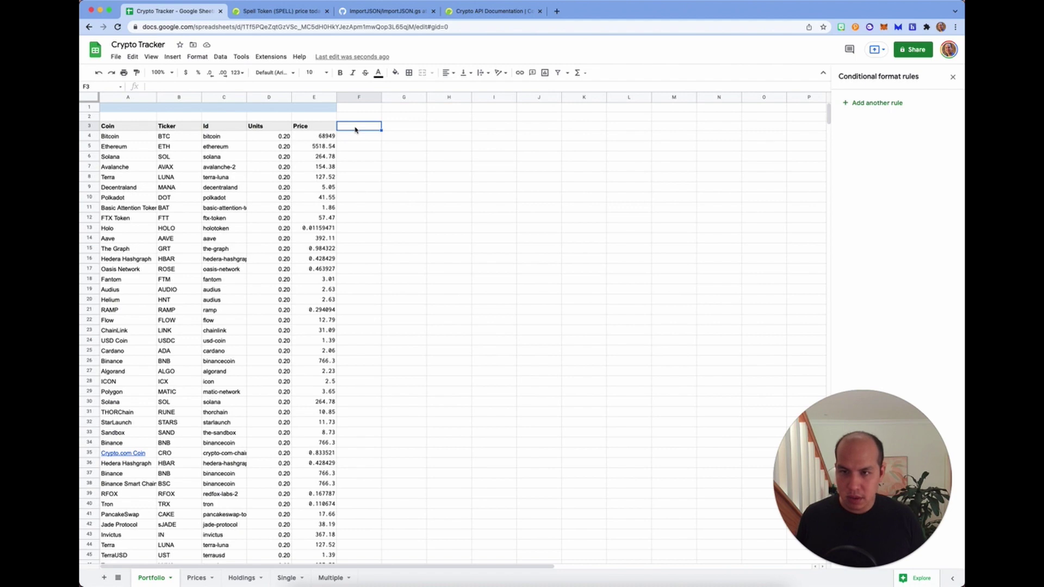
type("Value")
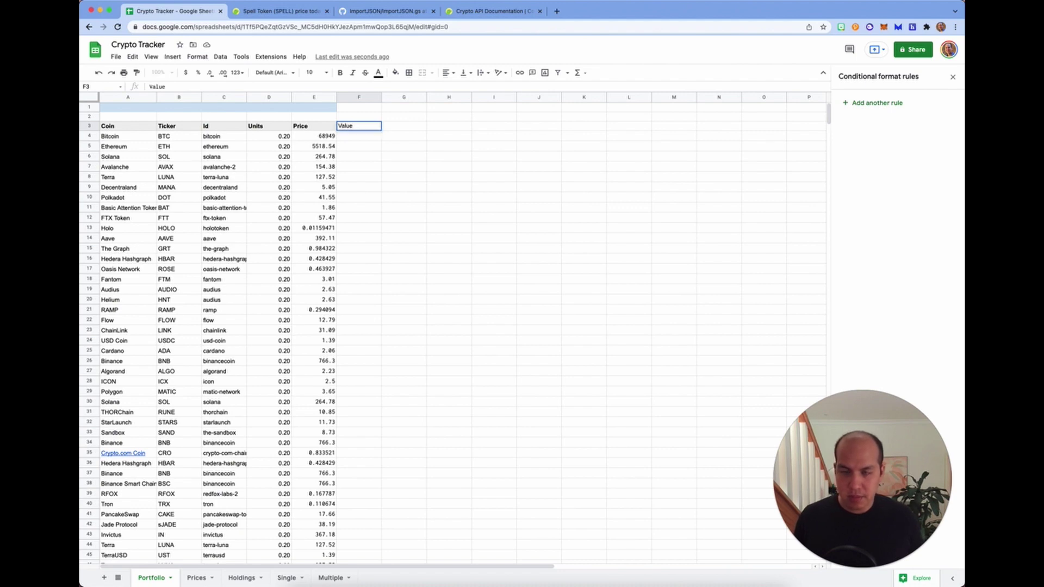
left_click(312, 129)
key("ctrl+c")
left_click(348, 127)
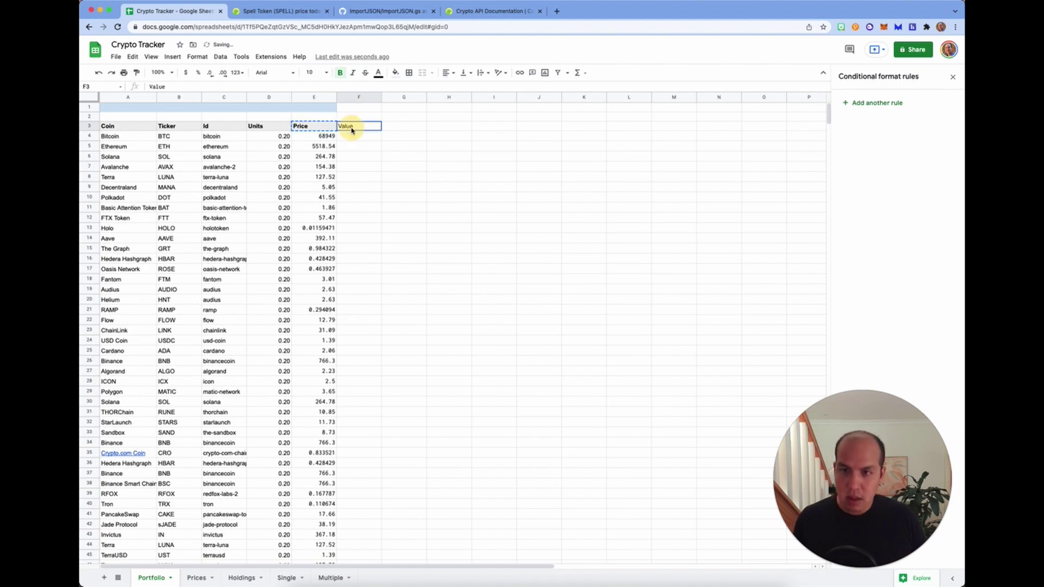
key("ctrl+v")
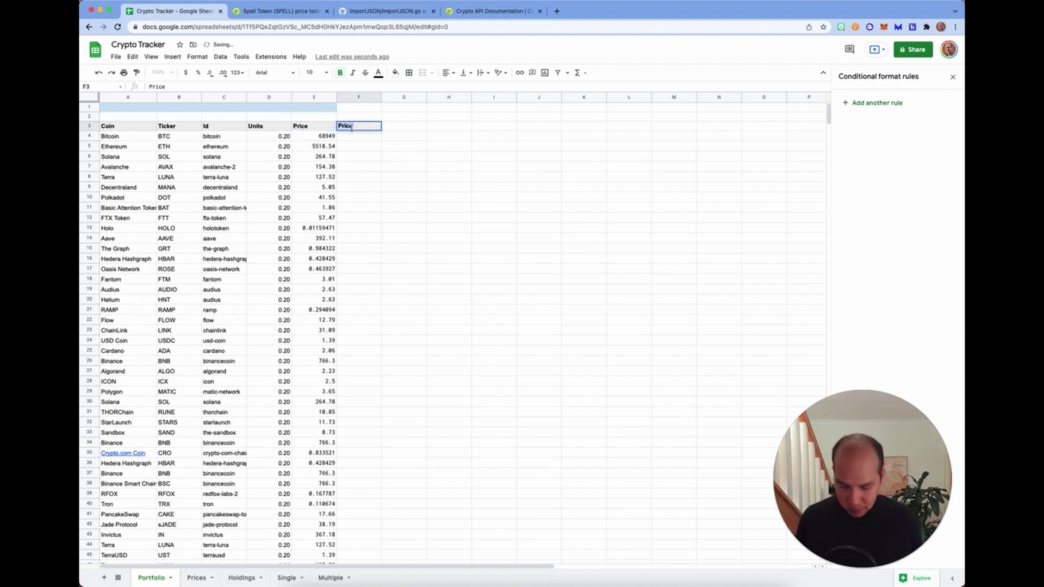
type("Value")
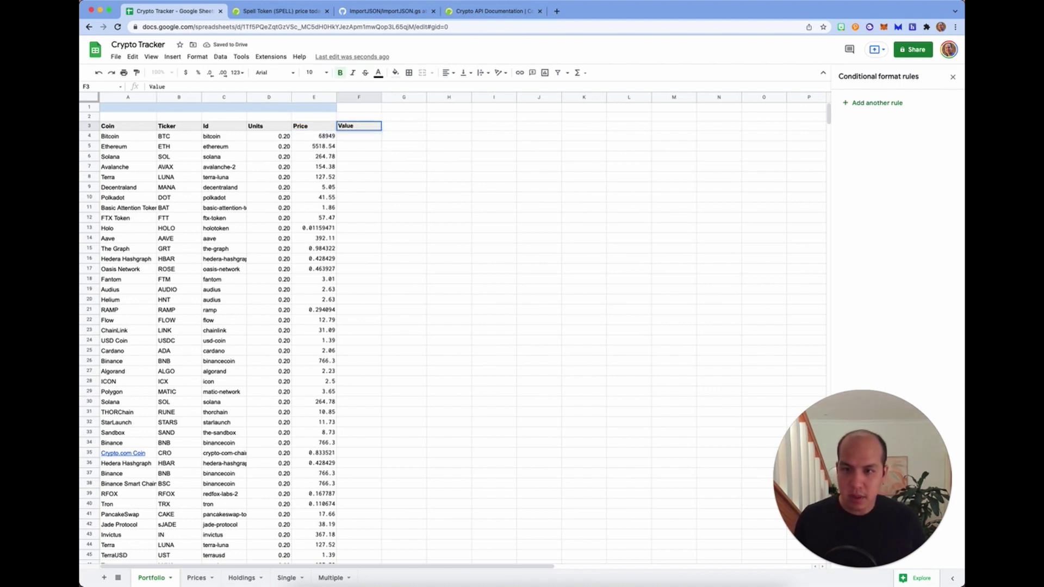
- Enter =D4*E4 in F4 and autofill it down the Value column
left_click(367, 138)
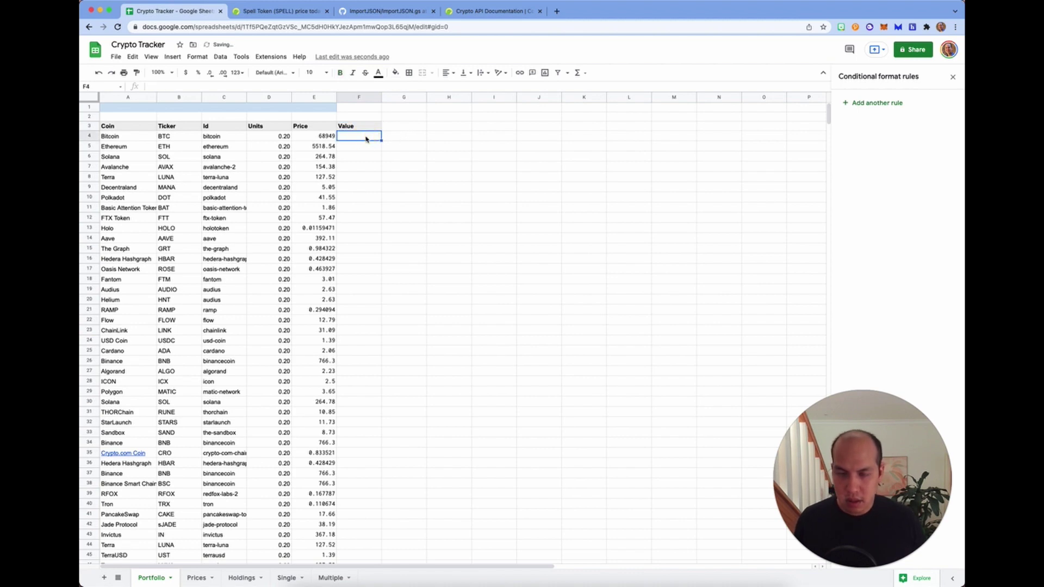
type("=")
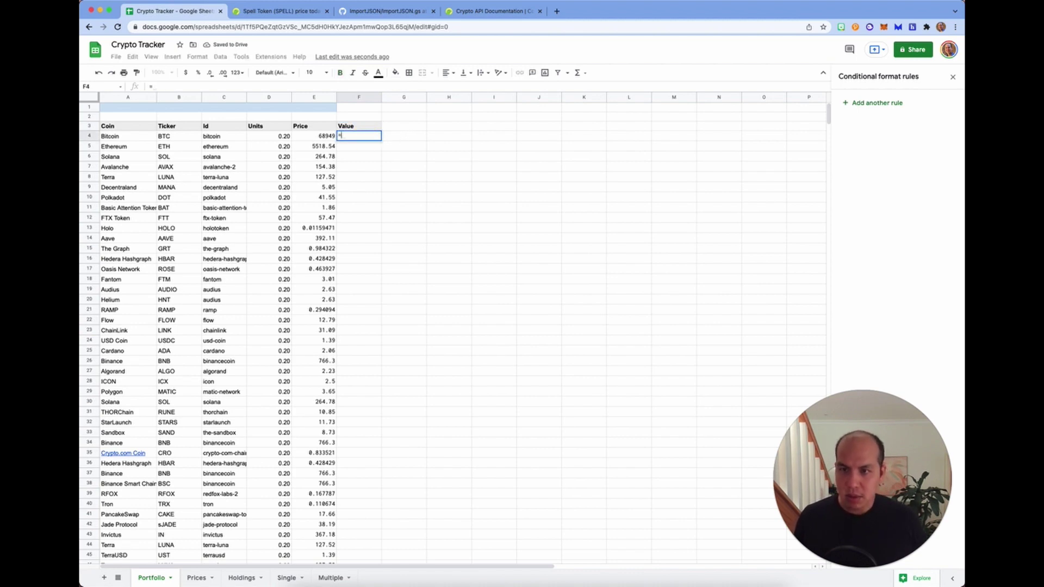
type("D4")
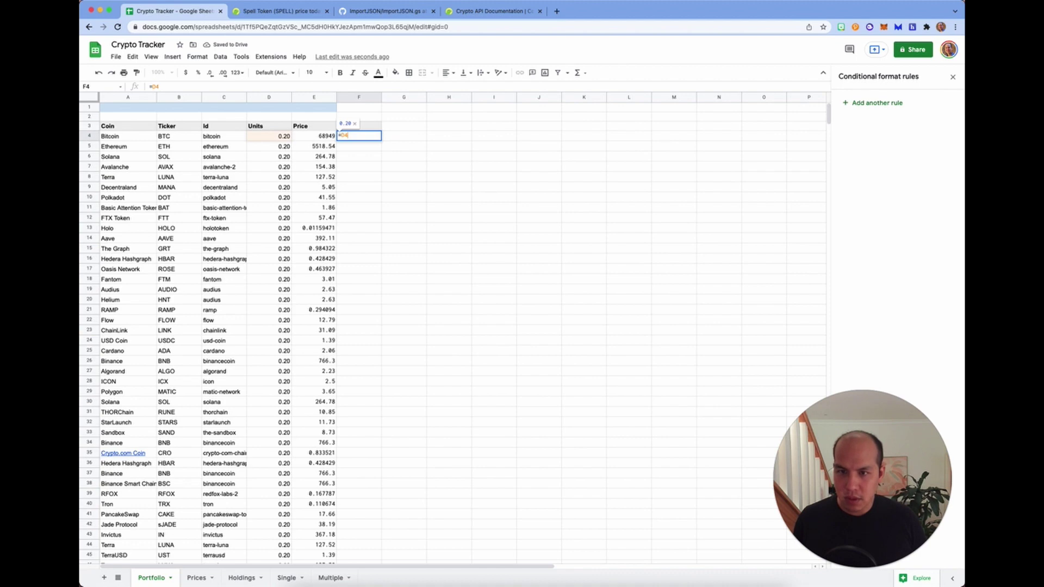
type("*E")
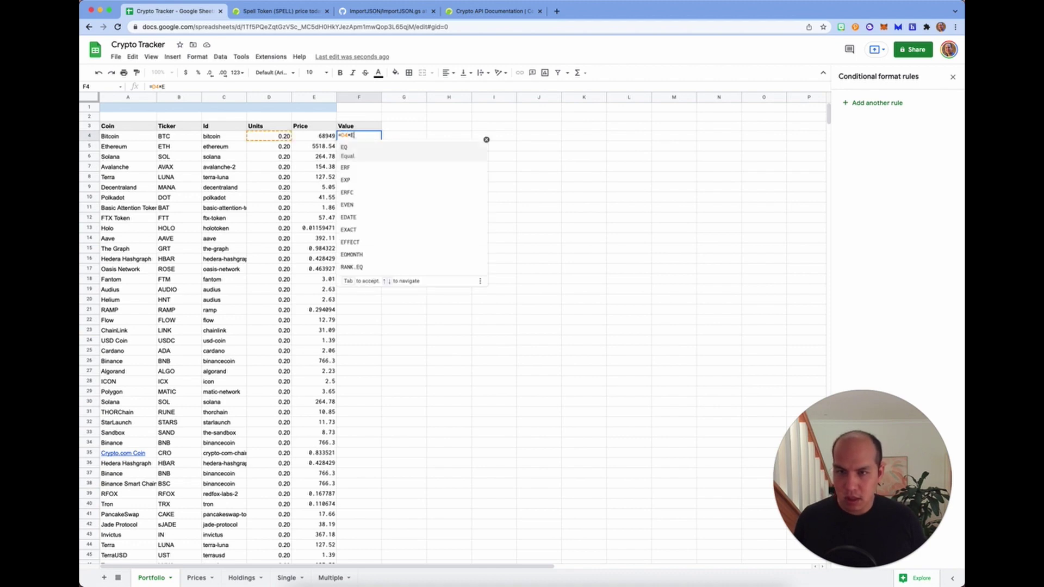
type("4")
key("Return")
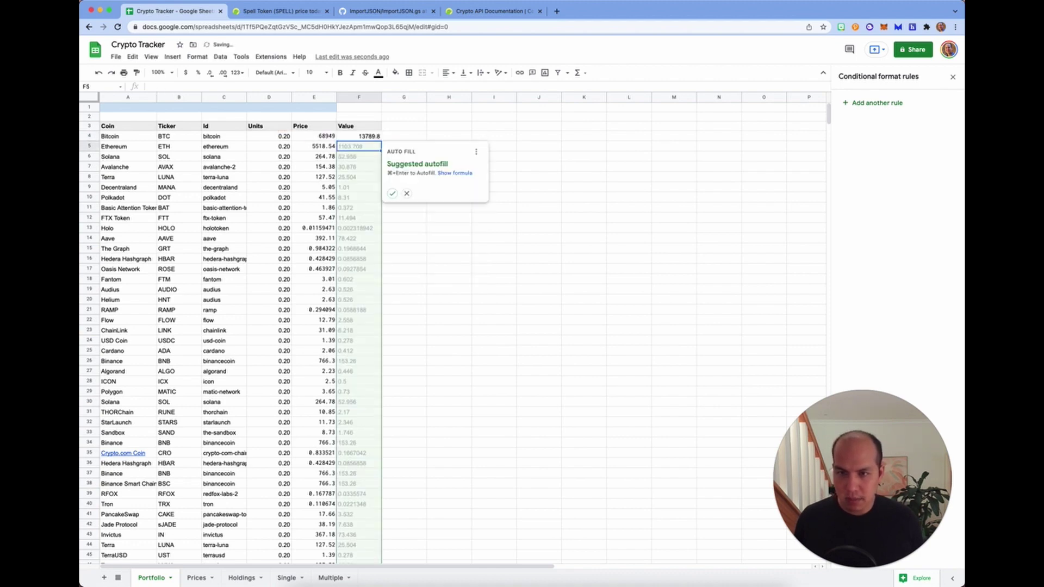
left_click(392, 193)
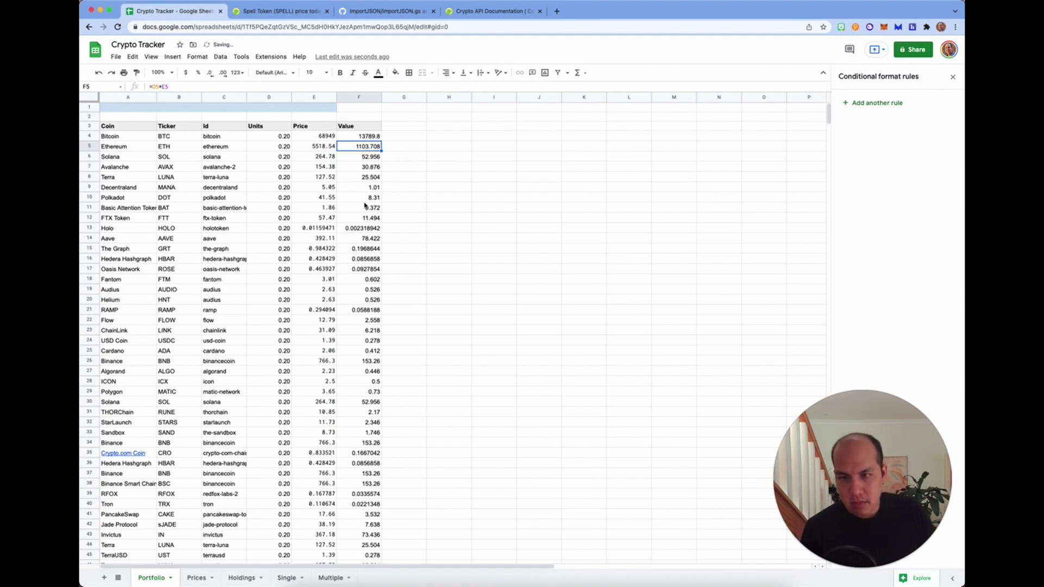
scroll(340, 350, "down", 10)
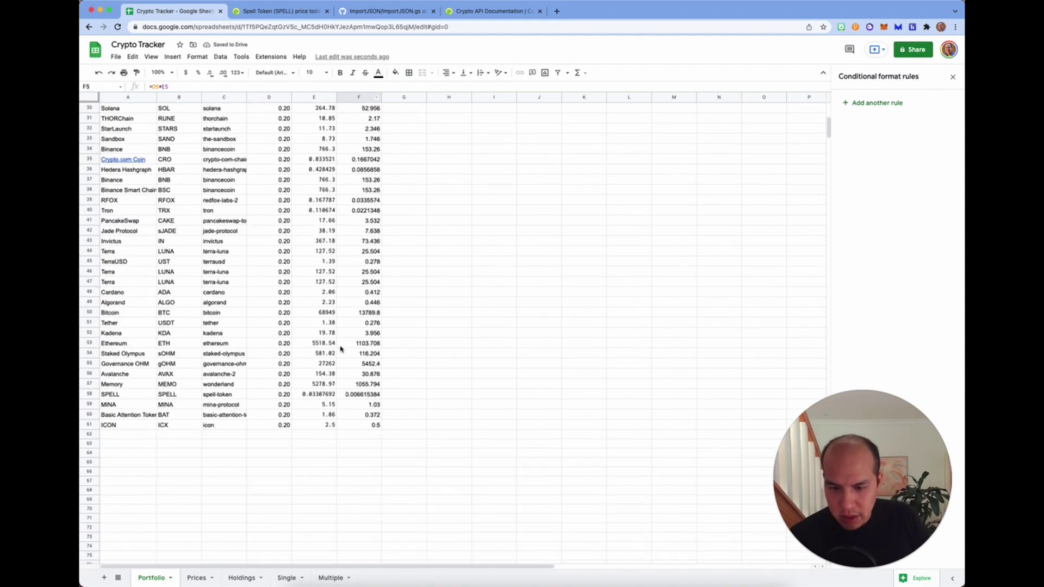
scroll(340, 350, "up", 10)
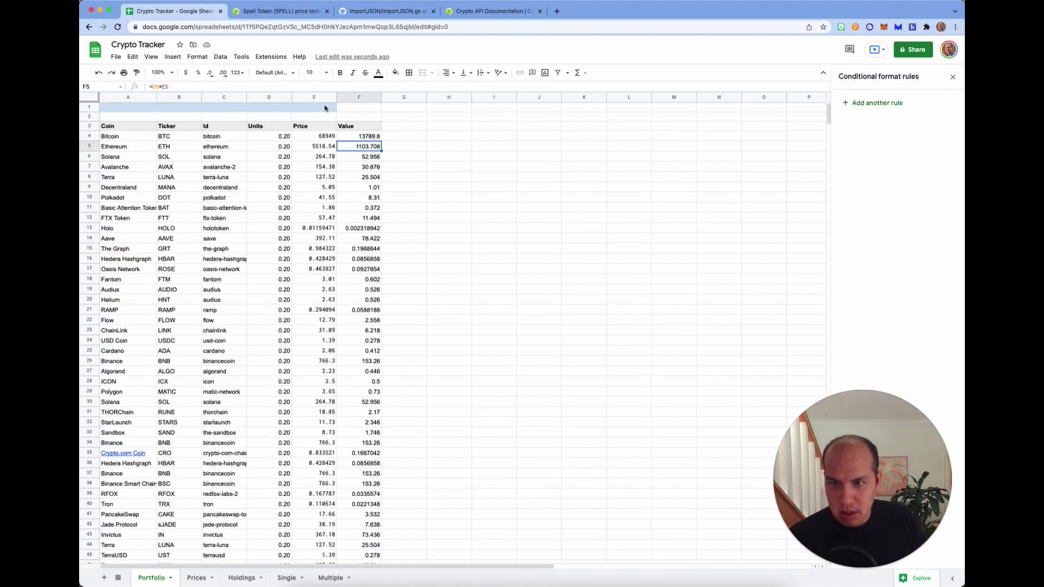
- Title the merged top row 'Portfolio Value'
left_click(124, 110)
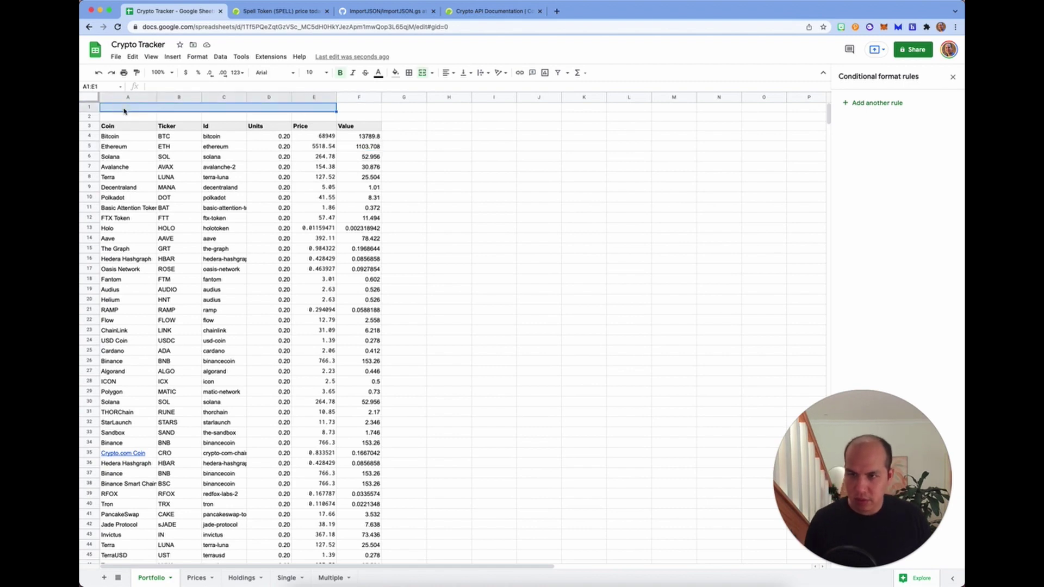
double_click(124, 108)
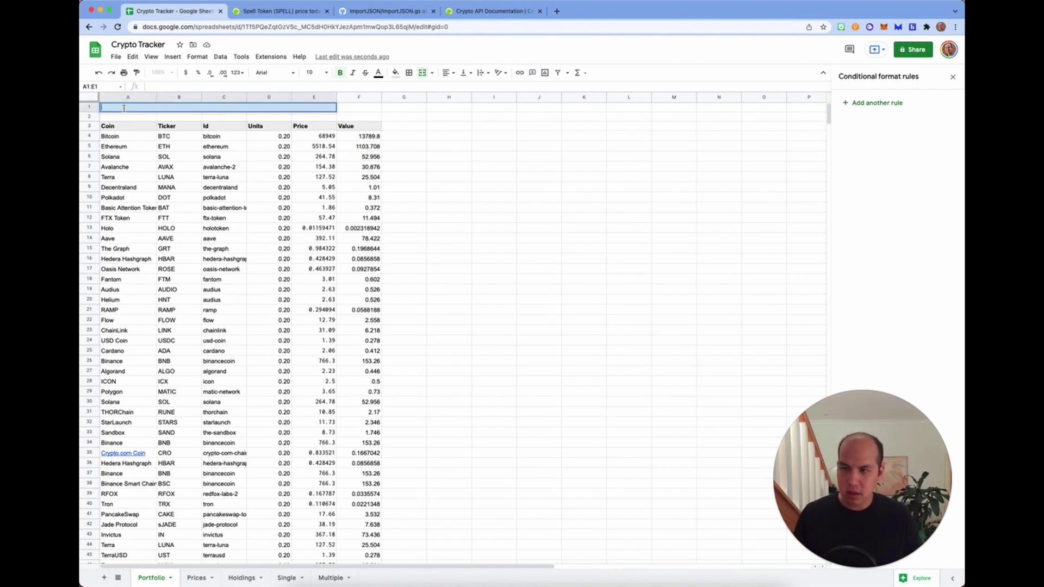
type("Portfolio")
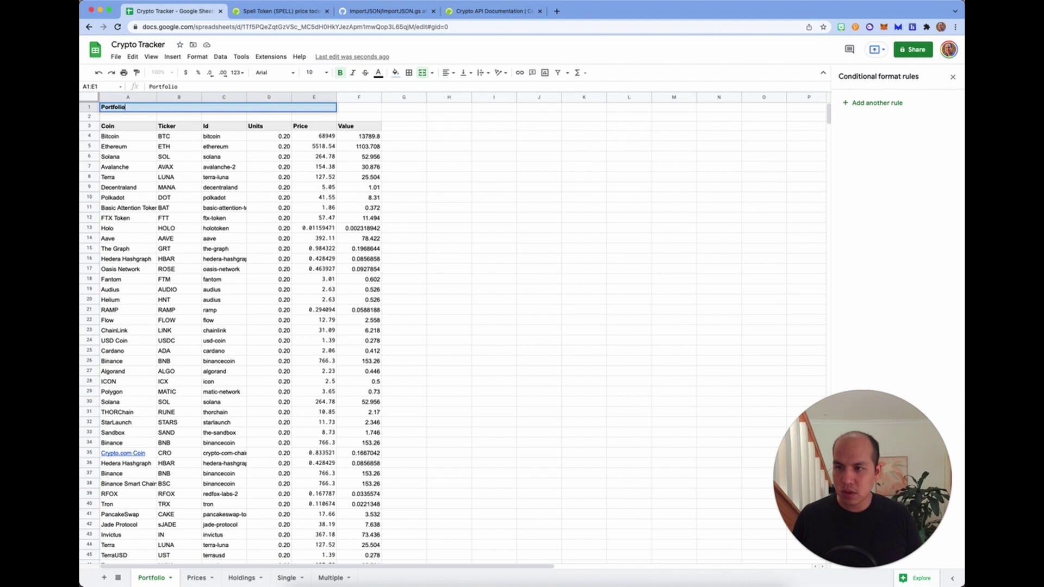
type(" Value")
key("Return")
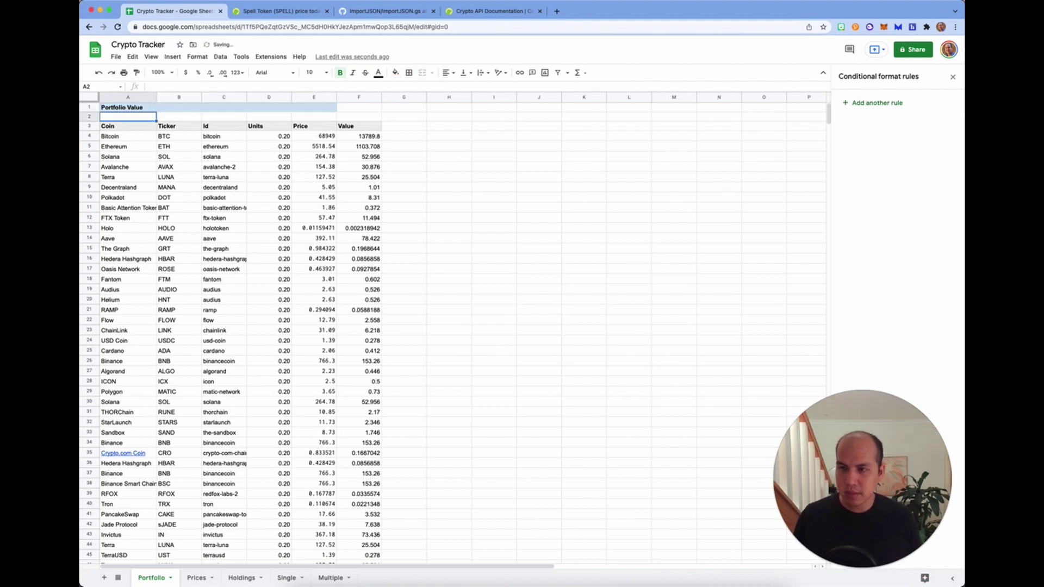
- Put =Sum(F4:F) in F1, shaded light blue and bold
left_click(366, 109)
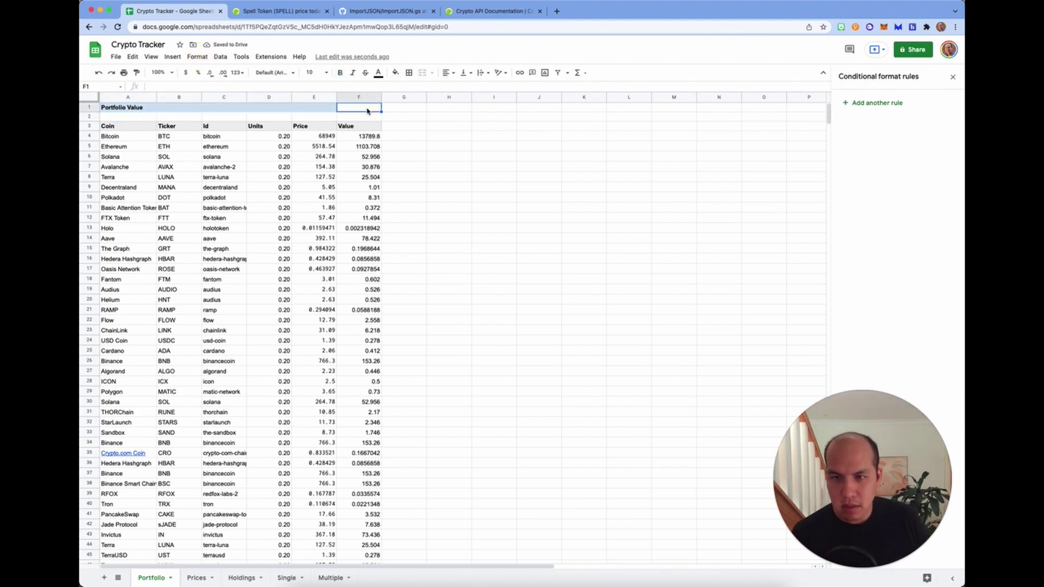
type("=")
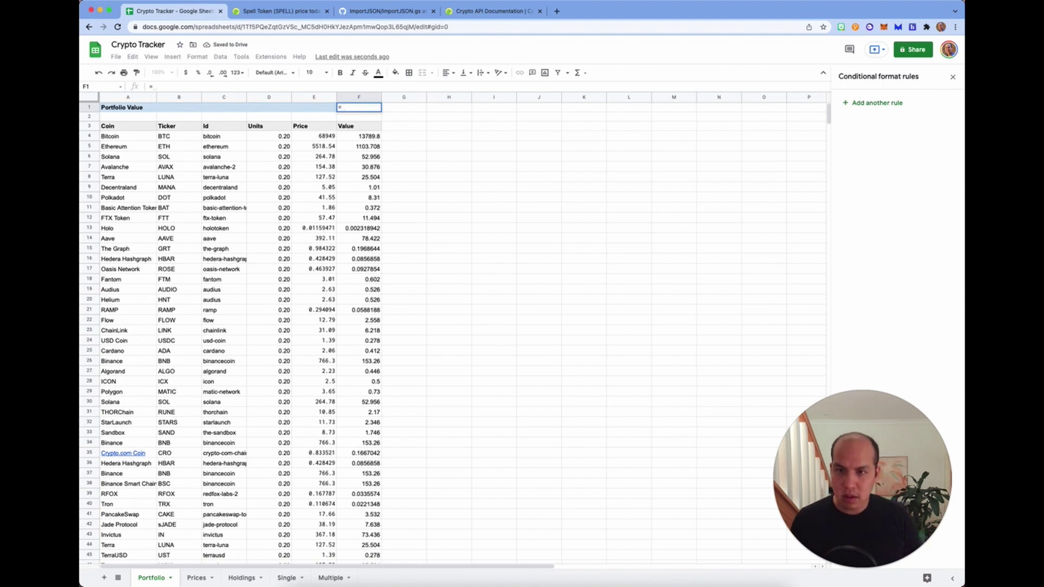
type("Sum(")
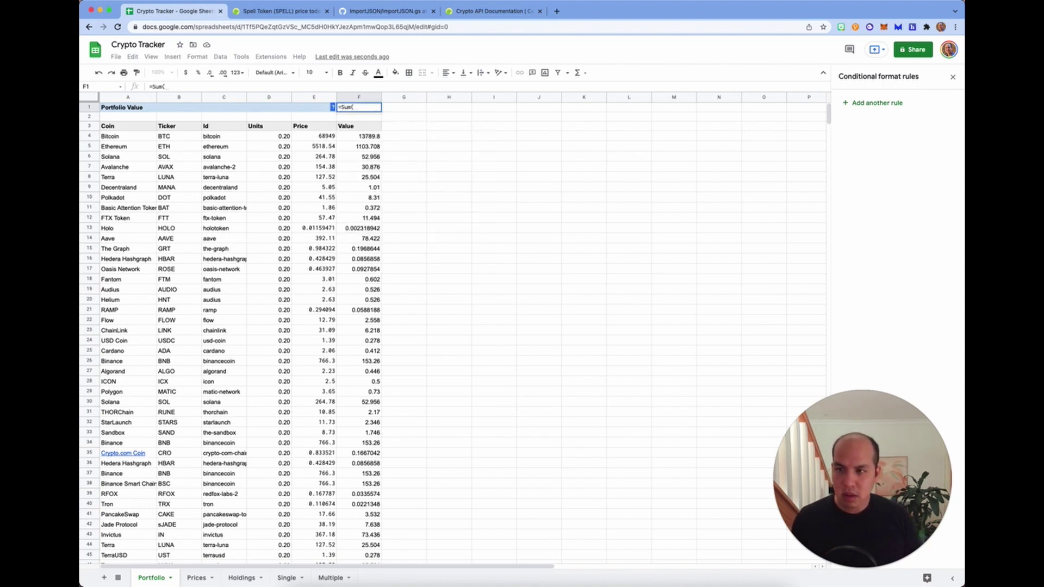
type("F4:f")
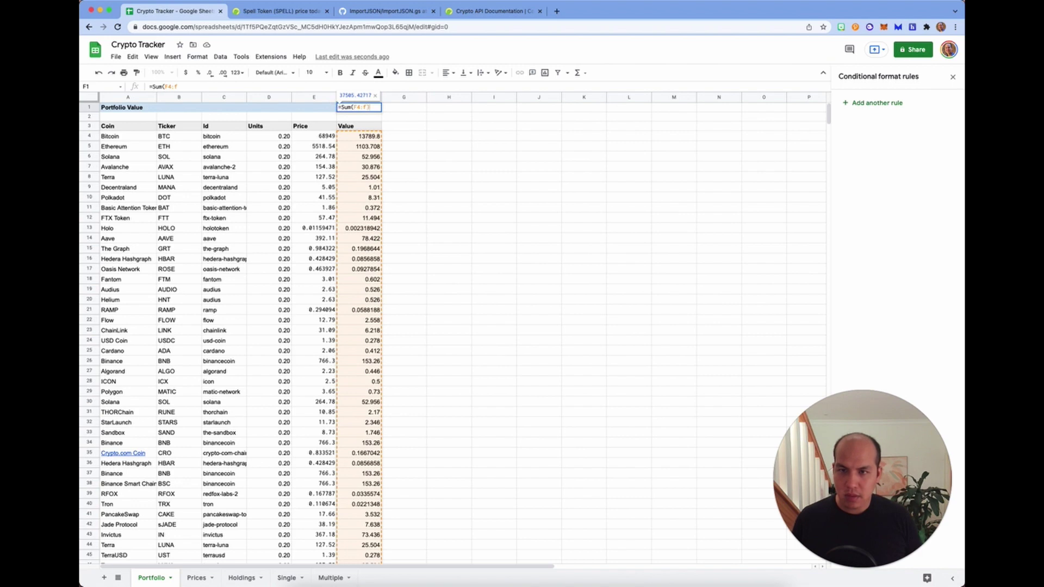
key("Return")
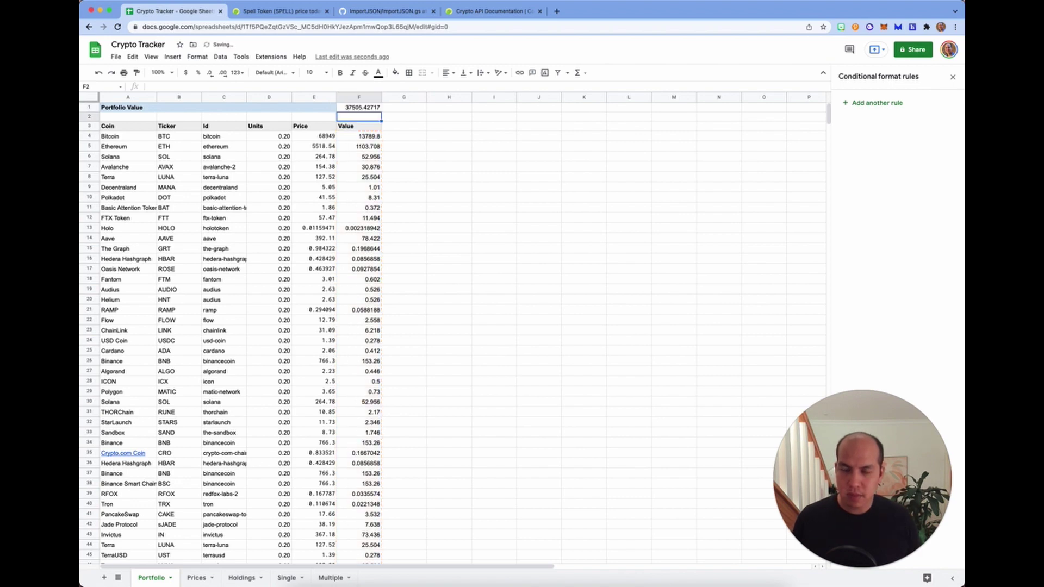
left_click(350, 109)
left_click(395, 72)
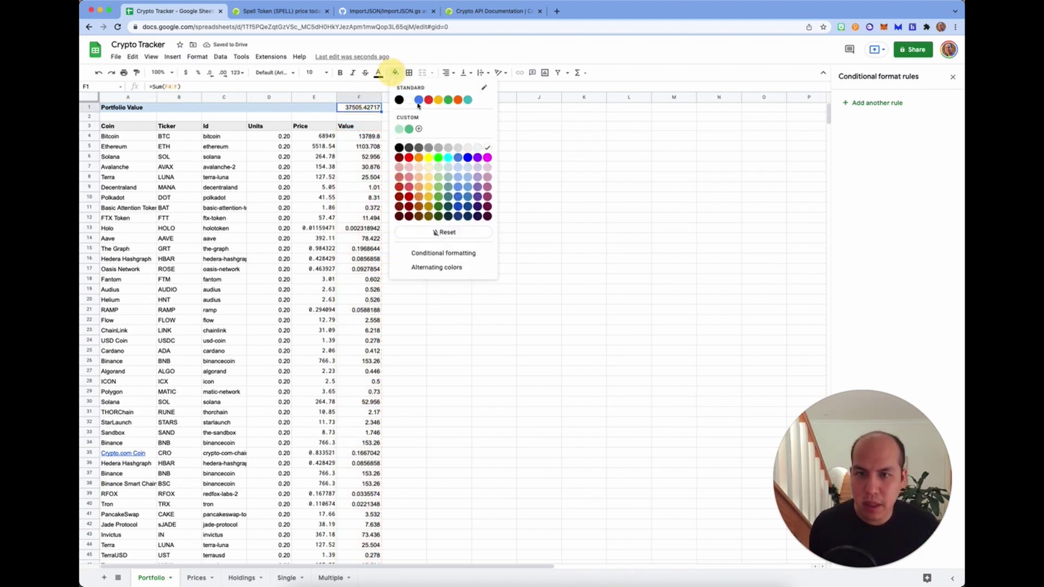
left_click(464, 170)
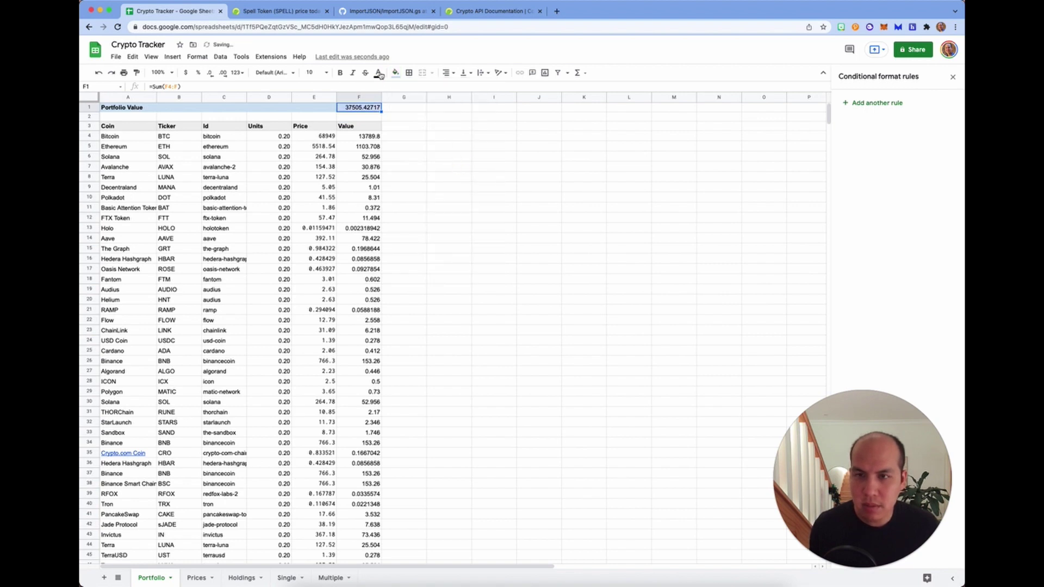
left_click(339, 72)
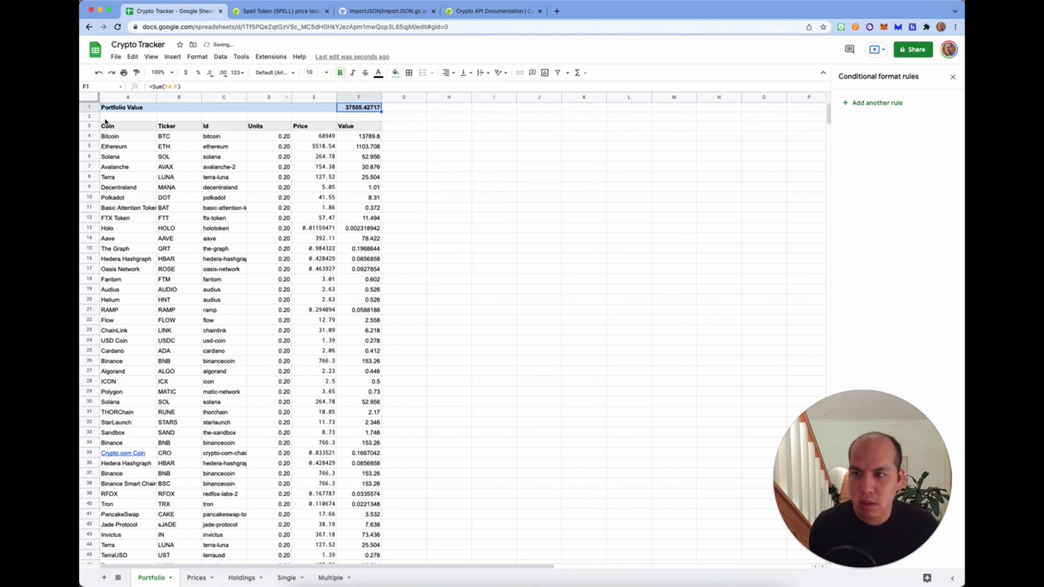
left_click(462, 127)
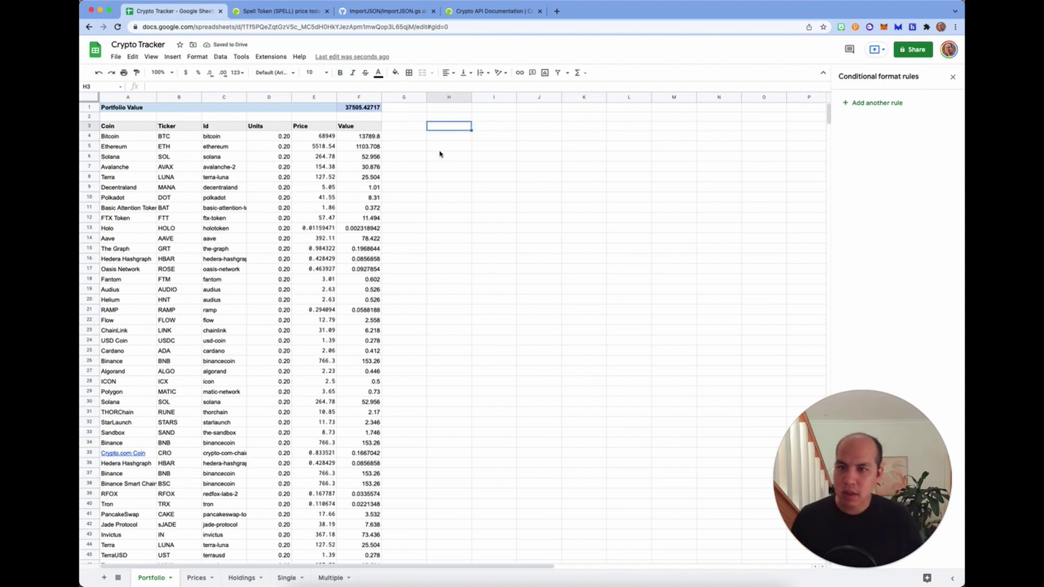
- Set row A1:F1 to font size 24, undoing an accidental column E resize
left_click_drag(128, 109, 359, 115)
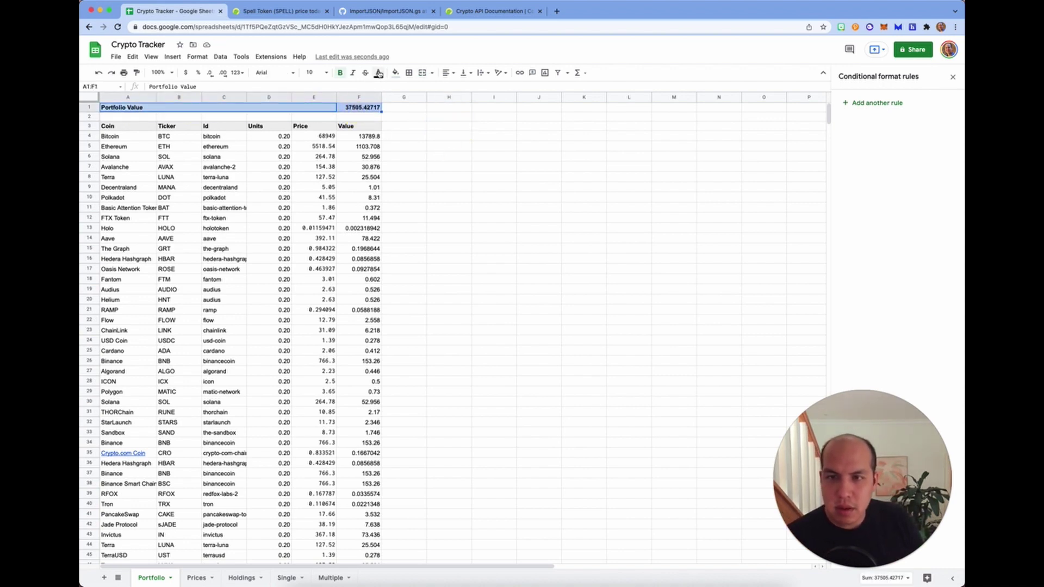
left_click(325, 73)
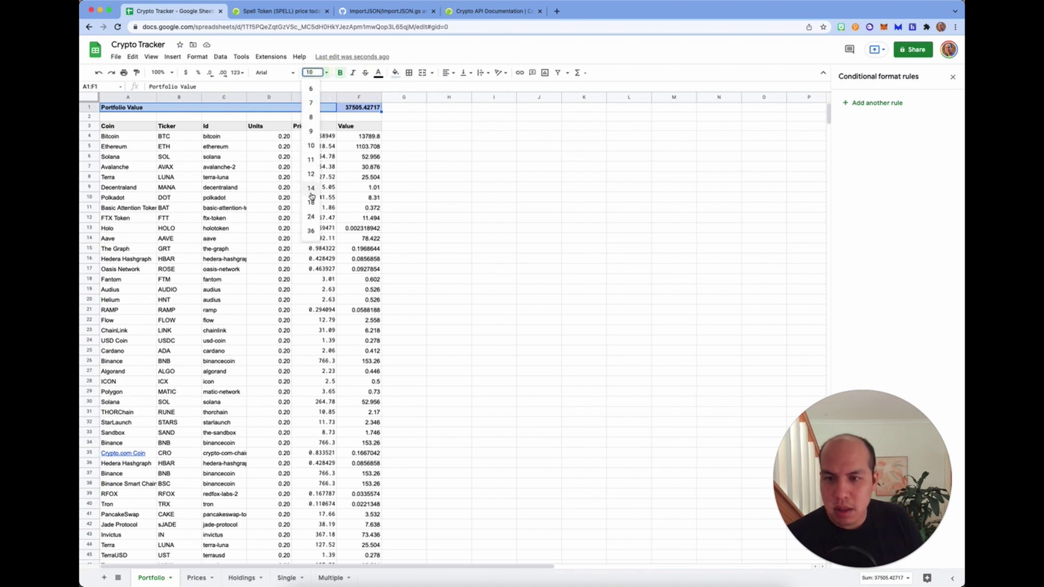
left_click(311, 217)
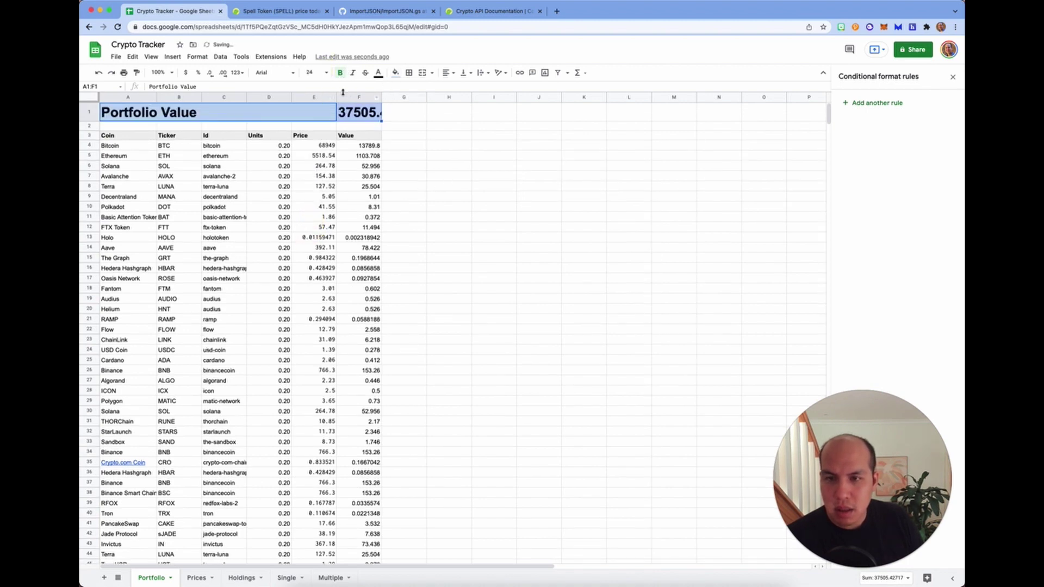
left_click_drag(337, 96, 294, 96)
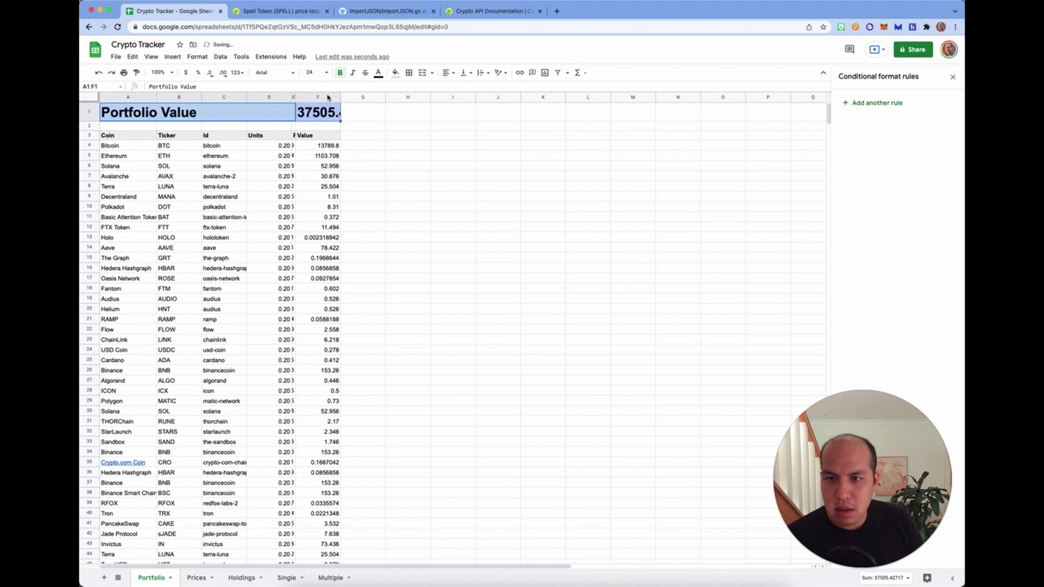
key("ctrl+z")
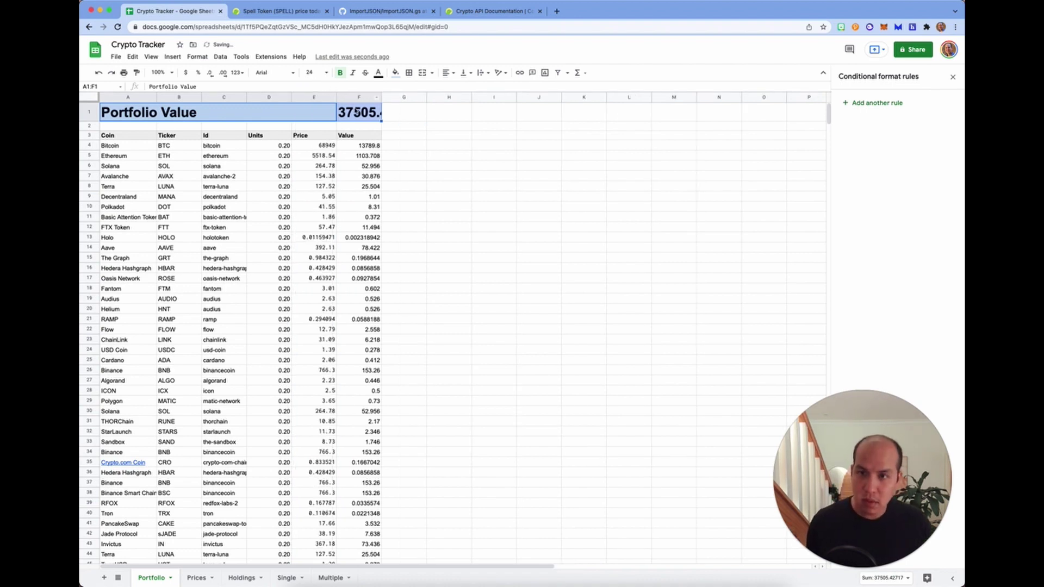
- Unmerge the A1:E1 label cells and select D1:F1 for merging
left_click(303, 113)
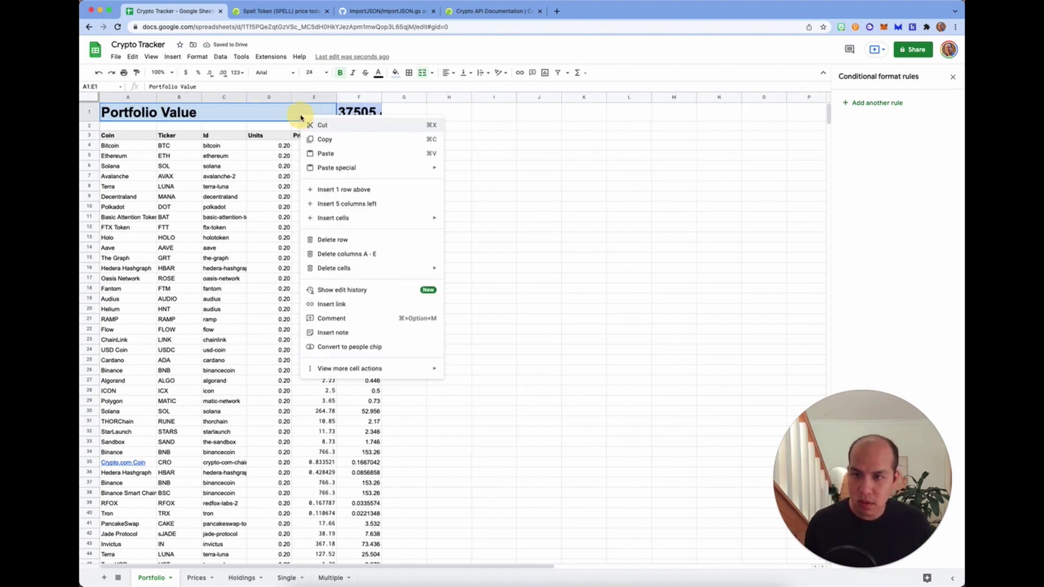
right_click(301, 116)
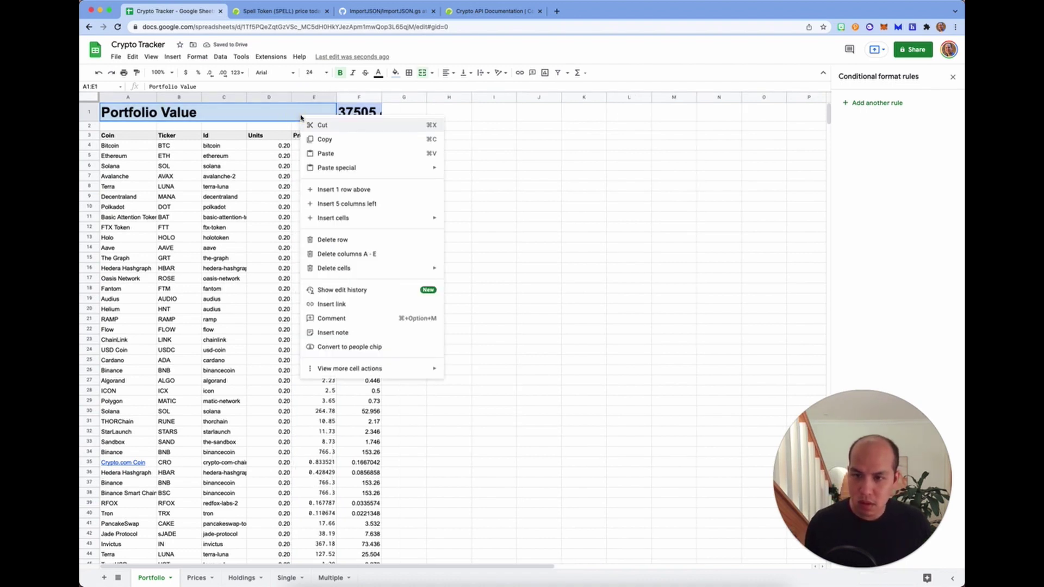
left_click(201, 57)
mouse_move(243, 186)
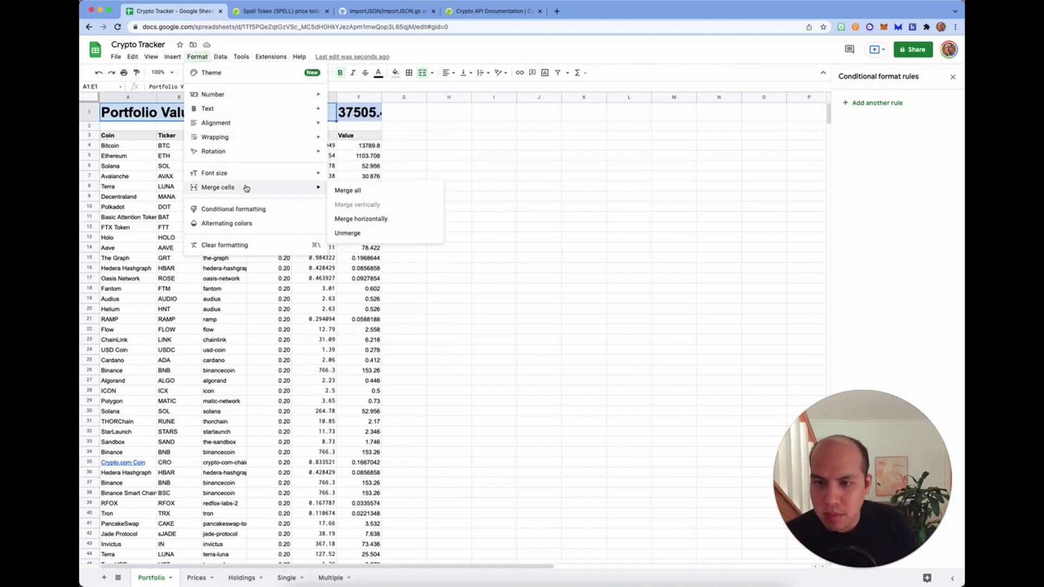
left_click(346, 232)
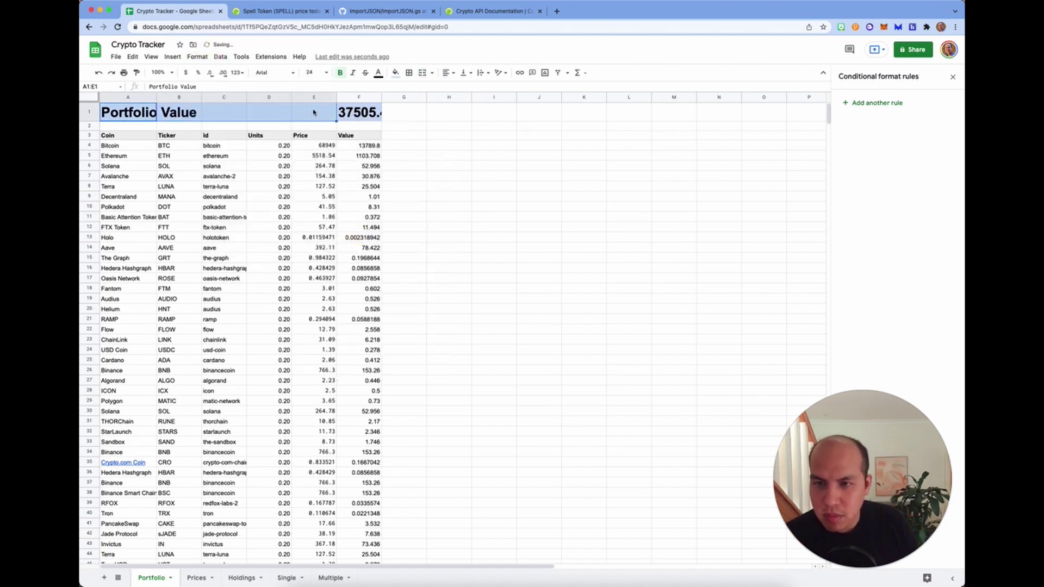
left_click(314, 112)
left_click_drag(354, 113, 273, 110)
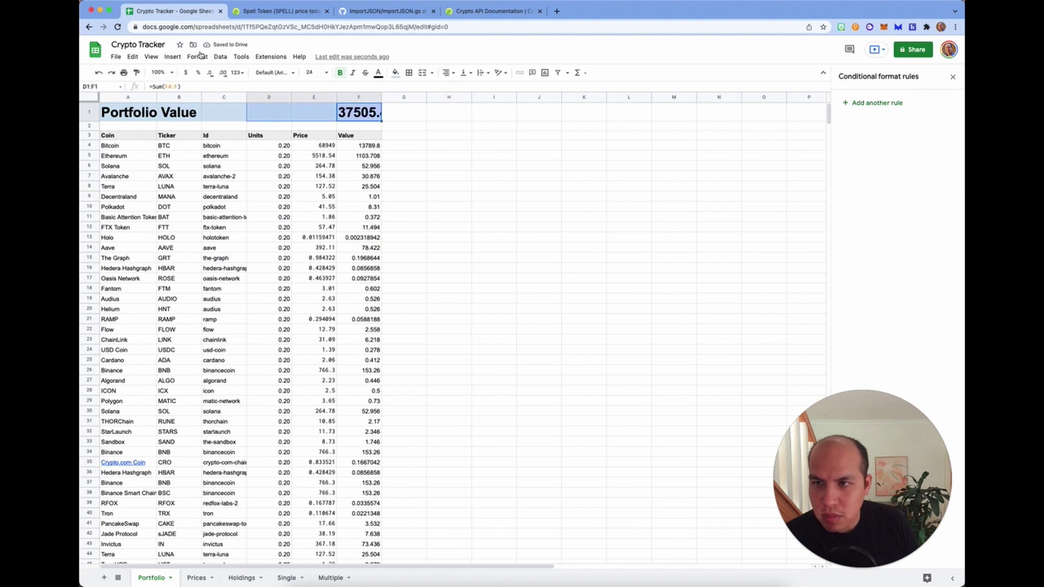
left_click(200, 58)
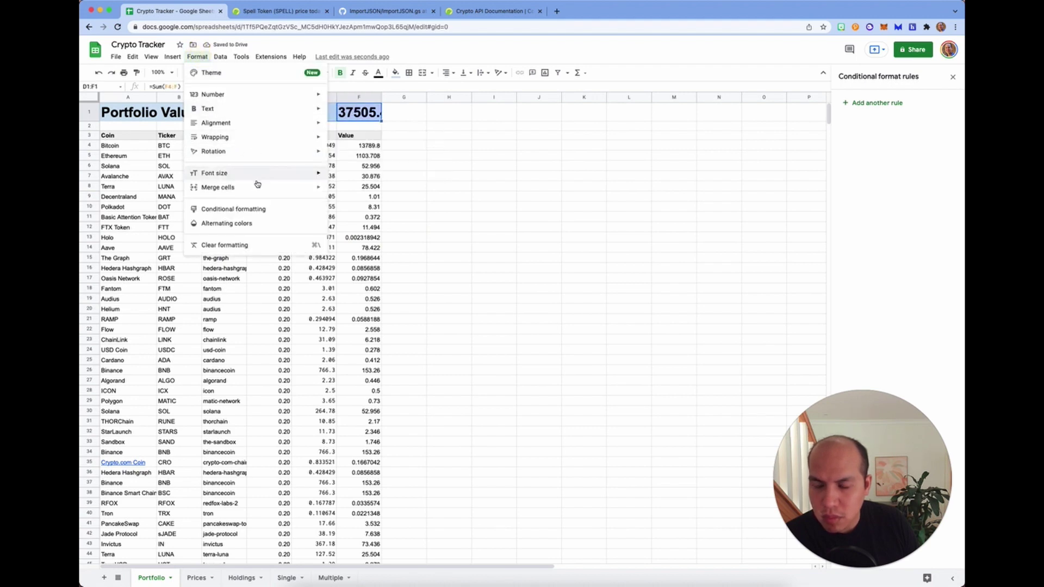
- Merge D1:F1 so the total displays in full as $37,414.91
mouse_move(294, 188)
left_click(348, 191)
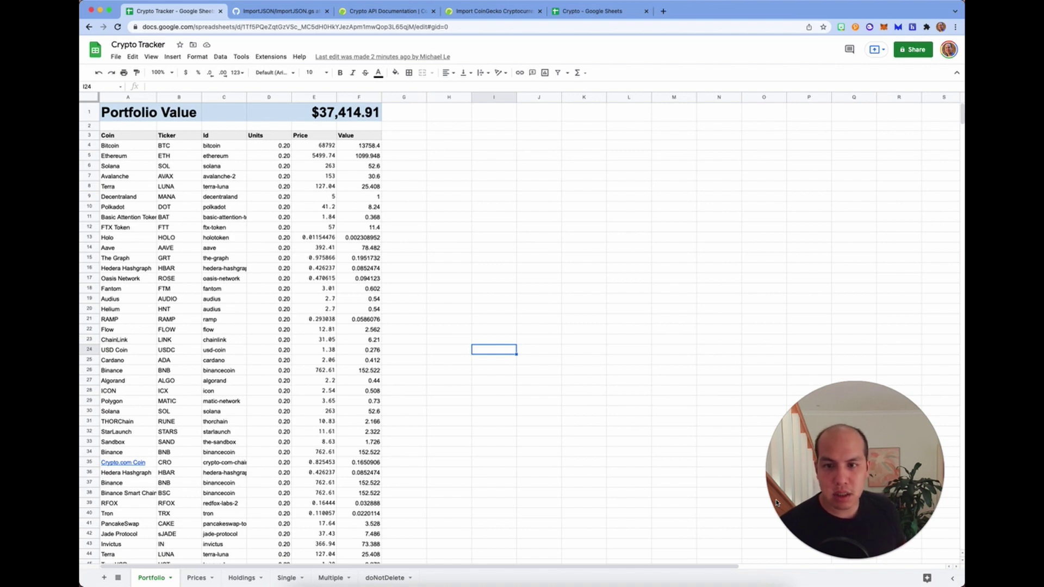
mouse_move(855, 557)
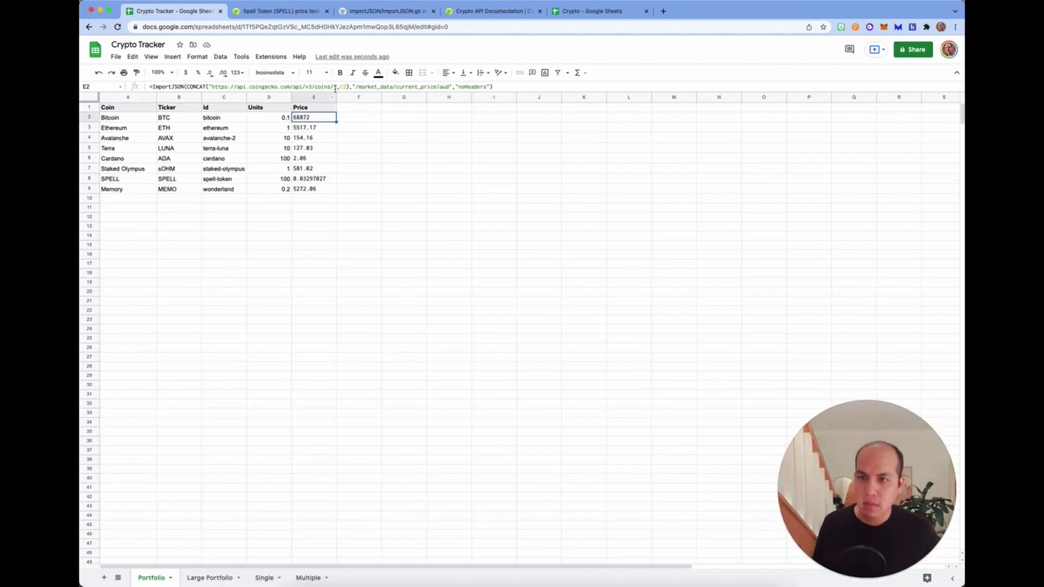
- Paste E2's ImportJSON formula into Large Portfolio's Price column, fill it down, and inspect E8's #ERROR! (429)
left_click(492, 86)
key("ctrl+a")
key("ctrl+c")
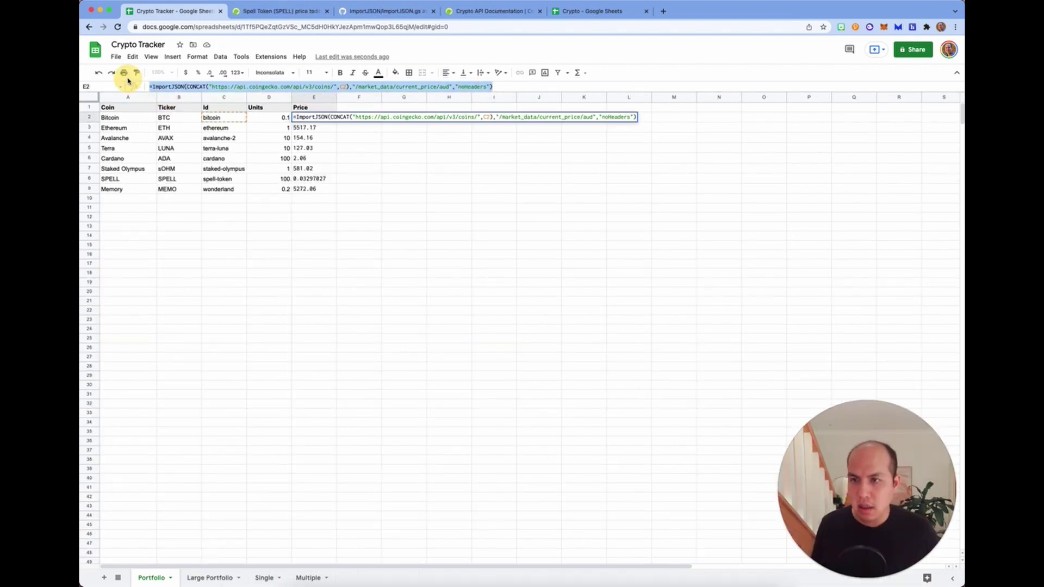
left_click(189, 578)
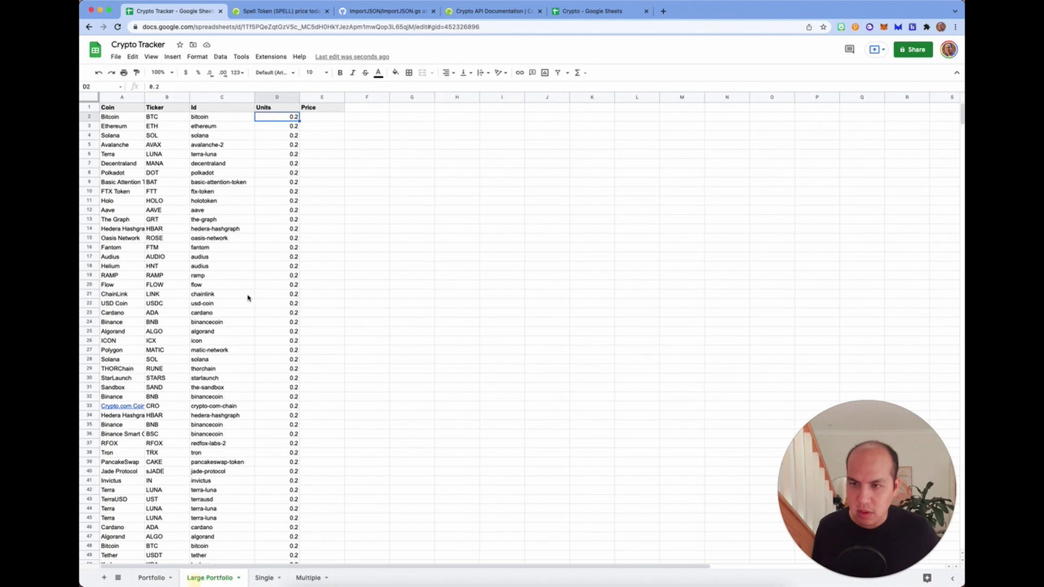
left_click(326, 117)
key("ctrl+v")
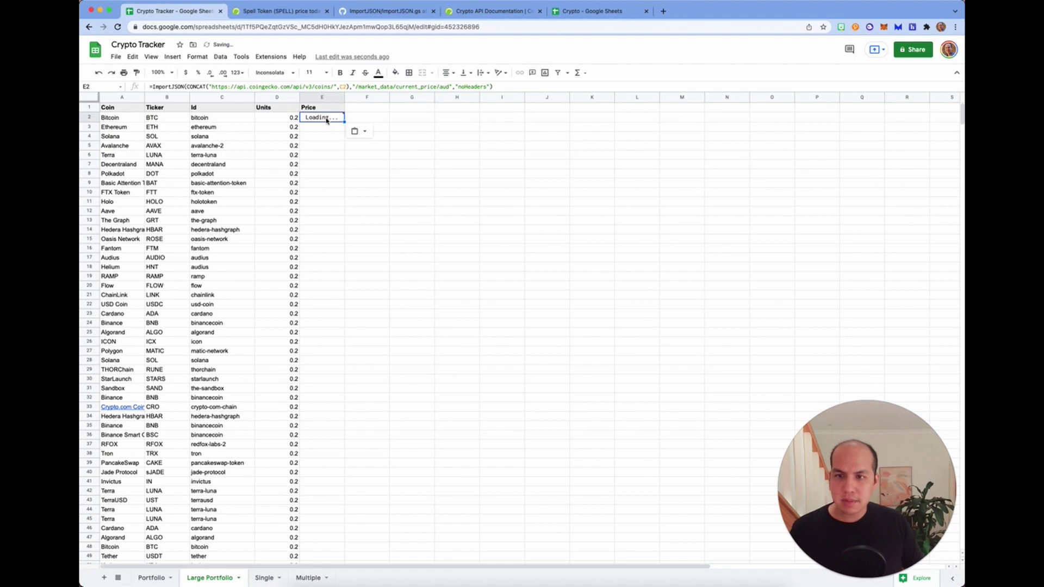
double_click(344, 121)
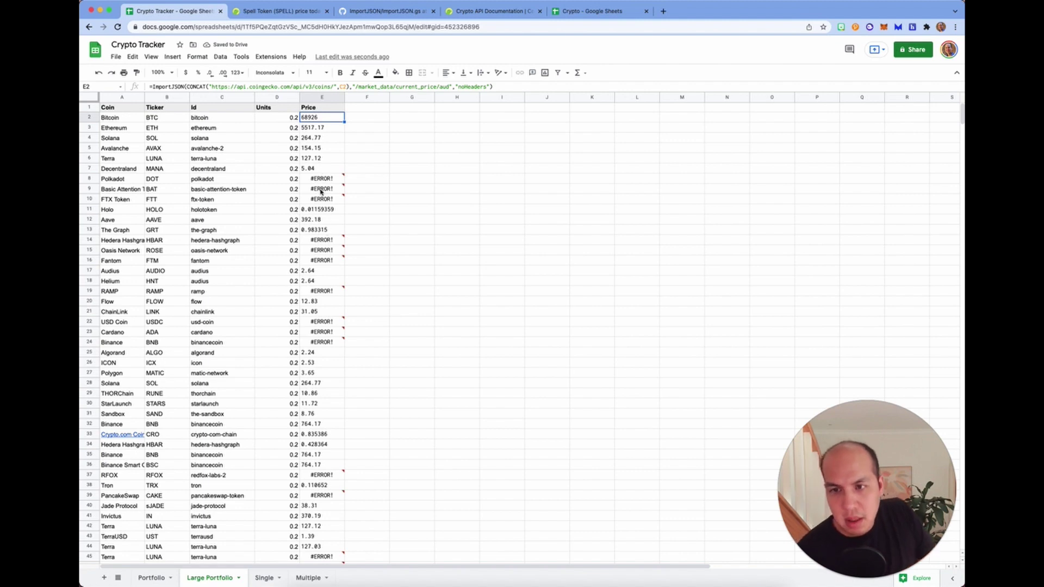
left_click(319, 181)
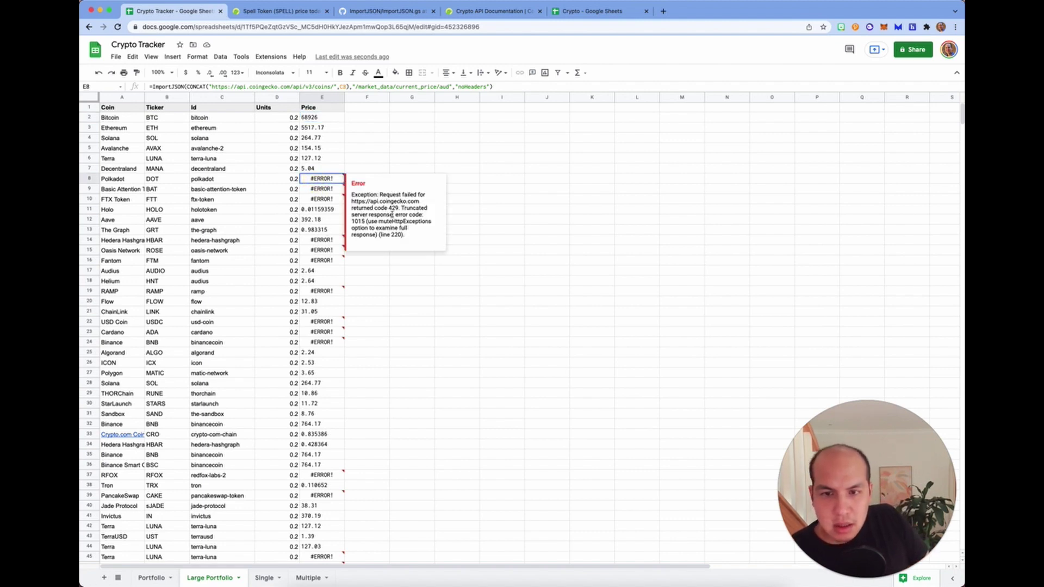